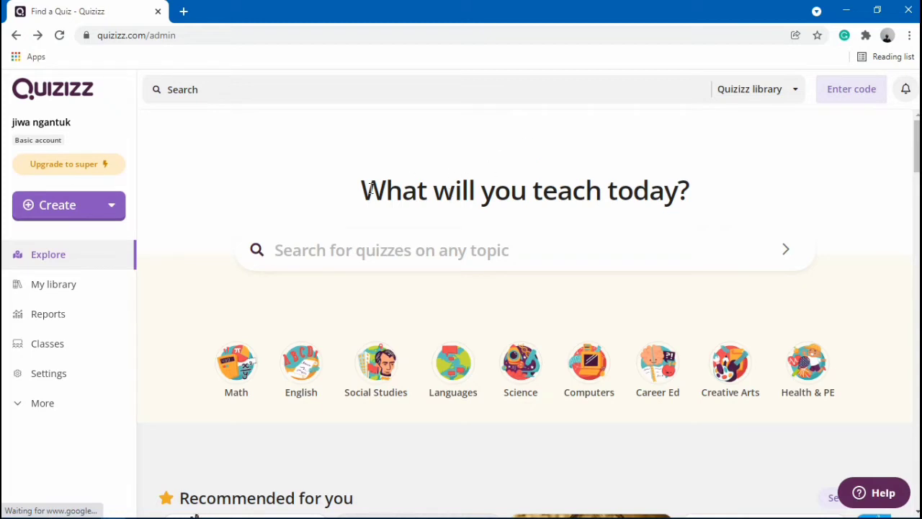
Create a new quiz named "Dasar Administrasi Perkantoran" with Professional Development as its subject.
{"action": "left_click_drag", "start_coordinate": [364, 190], "coordinate": [727, 186]}
{"action": "left_click", "coordinate": [542, 162]}
{"action": "left_click", "coordinate": [93, 206]}
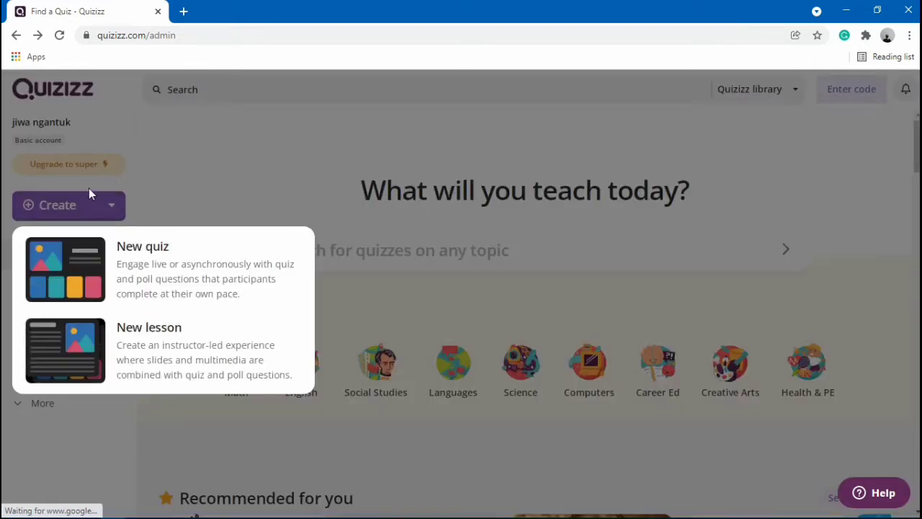
{"action": "left_click", "coordinate": [167, 272]}
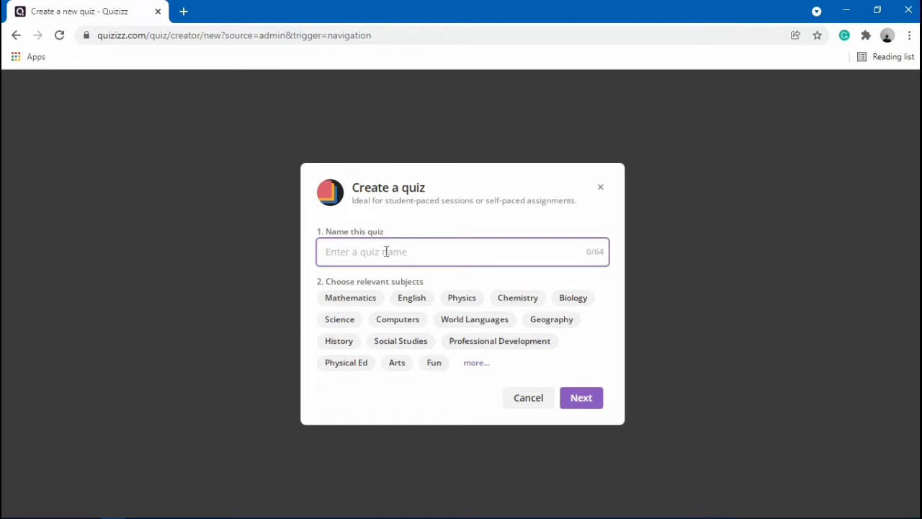
{"action": "type", "text": "Dasar Administrasi Perkantoran"}
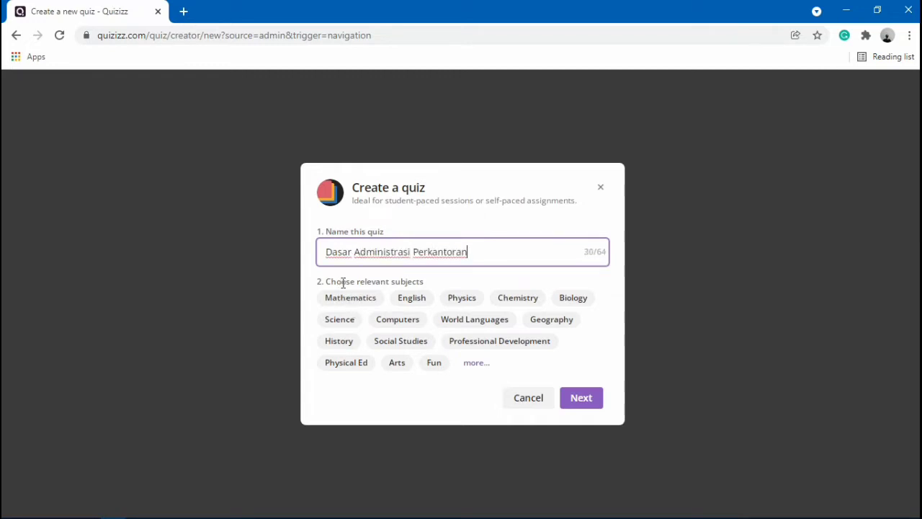
{"action": "left_click", "coordinate": [524, 349]}
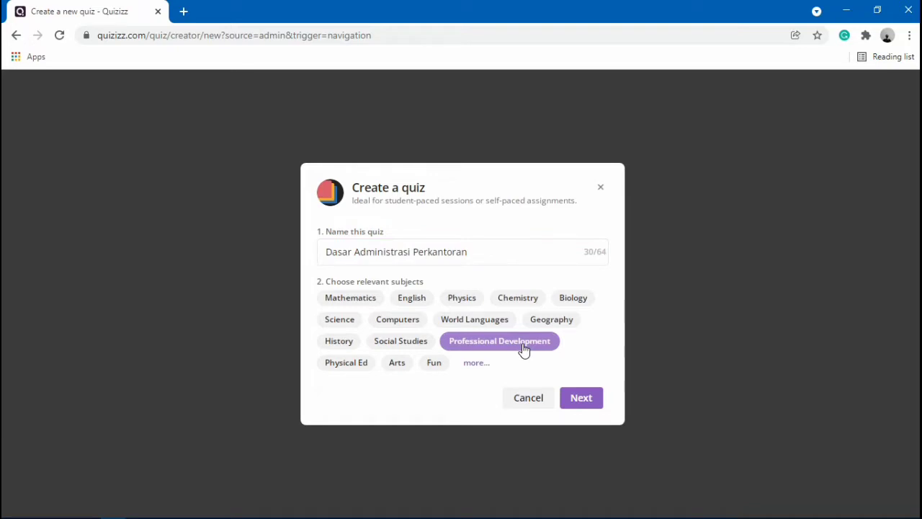
{"action": "left_click", "coordinate": [585, 401]}
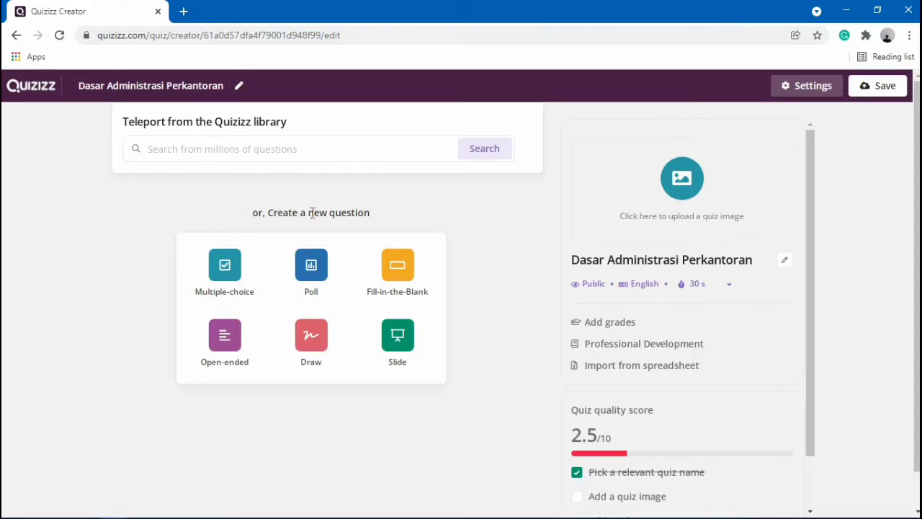
Add a new multiple-choice question to the quiz and go through its empty question and answer fields.
{"action": "left_click_drag", "start_coordinate": [330, 212], "coordinate": [377, 214]}
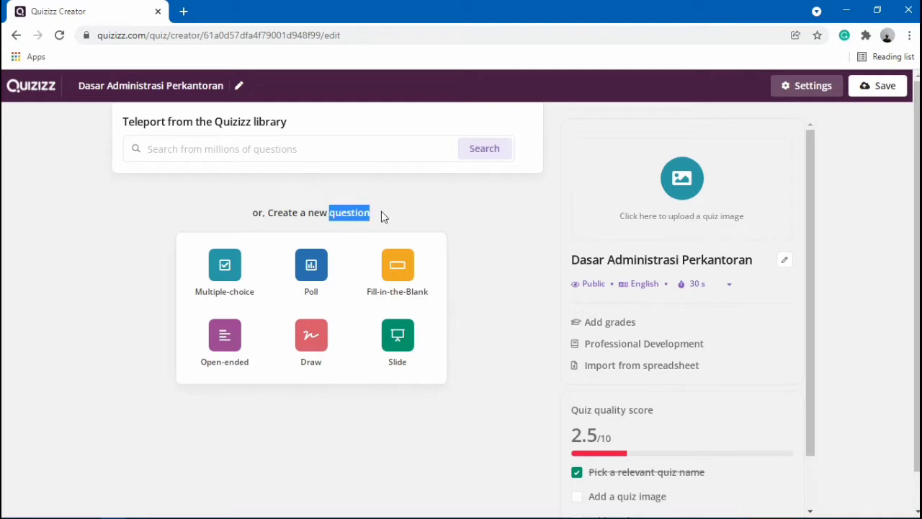
{"action": "left_click", "coordinate": [382, 216]}
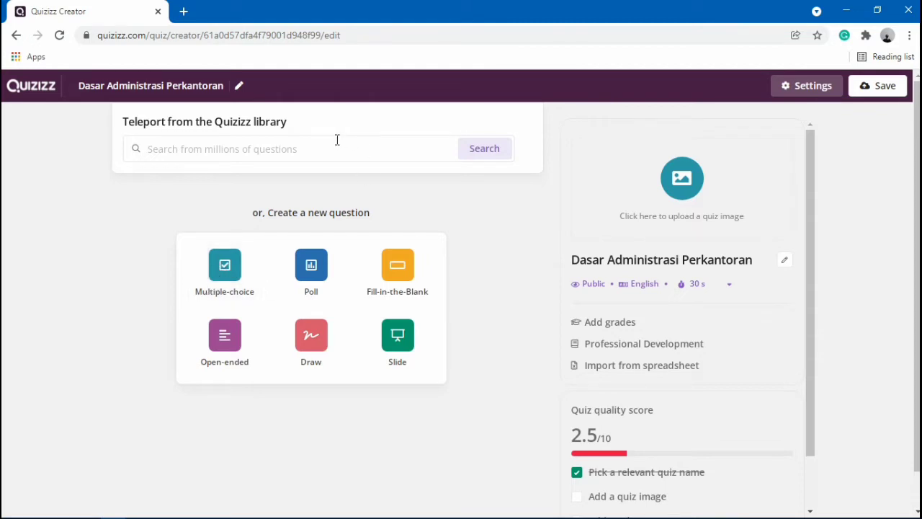
{"action": "left_click", "coordinate": [216, 269]}
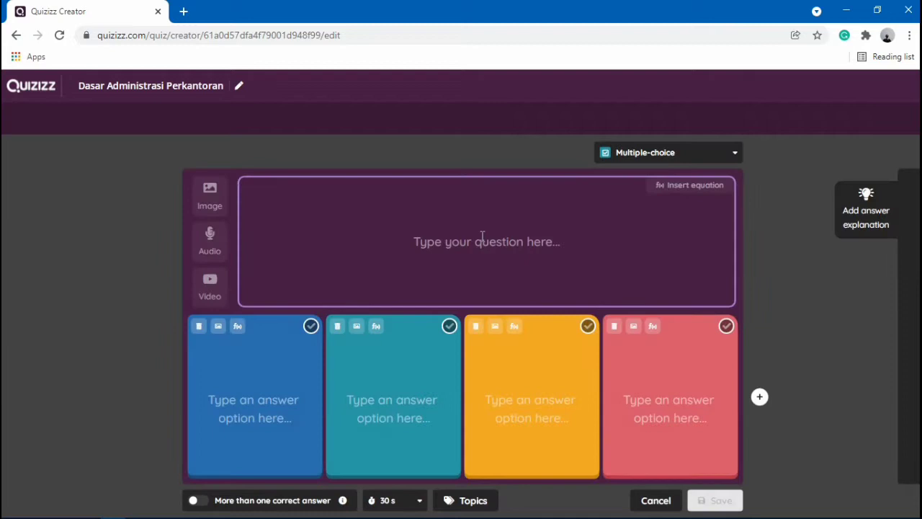
{"action": "left_click", "coordinate": [482, 237]}
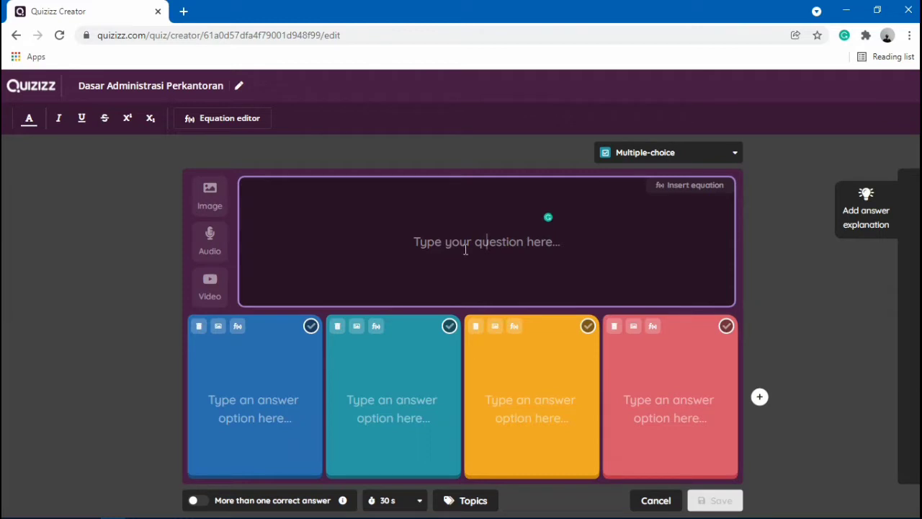
{"action": "left_click", "coordinate": [254, 400]}
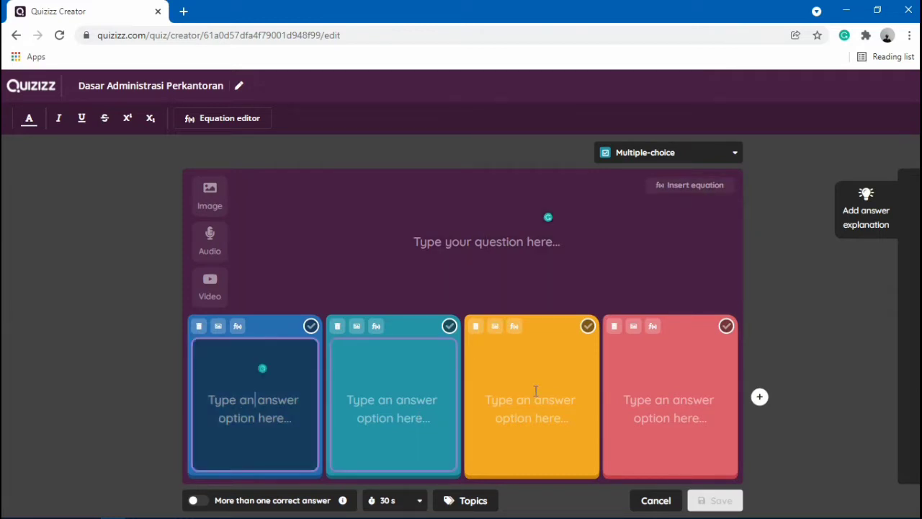
{"action": "key", "text": "Tab"}
{"action": "left_click", "coordinate": [651, 401]}
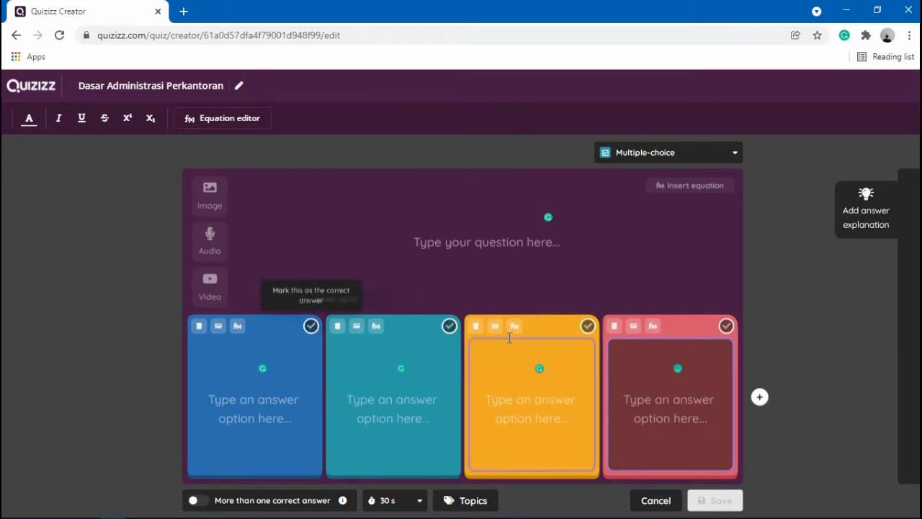
Enter "Blabala" as the second answer option and mark that option as the correct answer.
{"action": "left_click", "coordinate": [450, 326]}
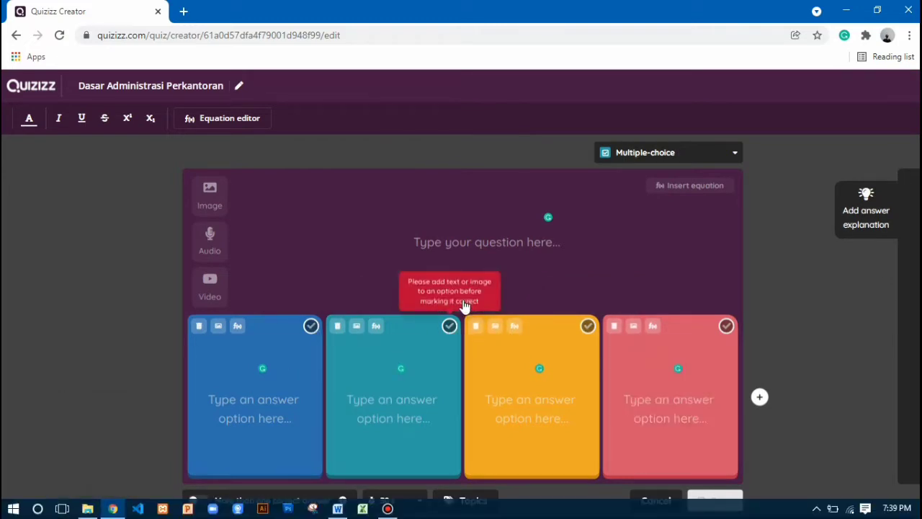
{"action": "left_click", "coordinate": [408, 426]}
{"action": "left_click", "coordinate": [396, 420]}
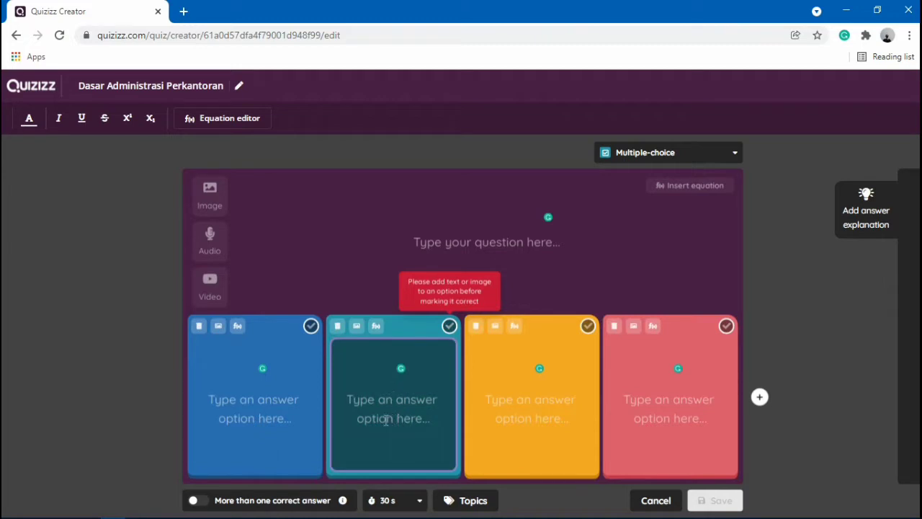
{"action": "type", "text": "Blabala"}
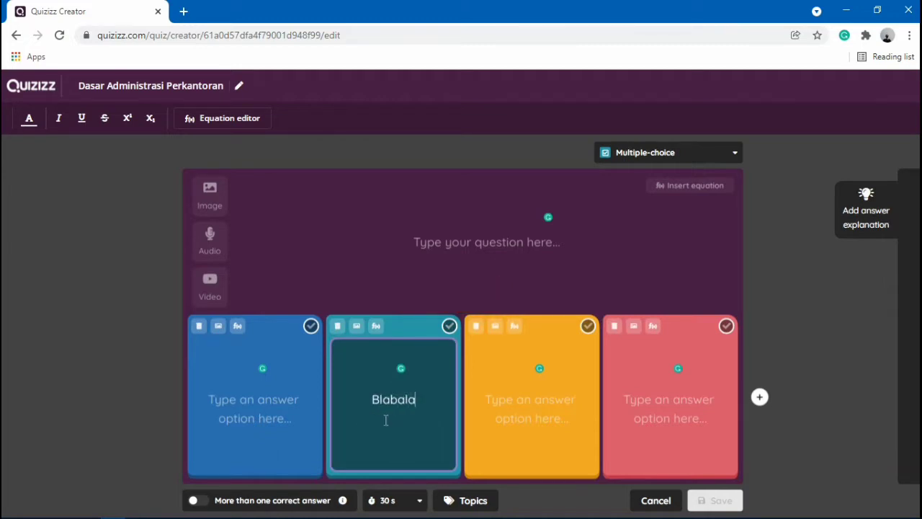
{"action": "left_click", "coordinate": [449, 326]}
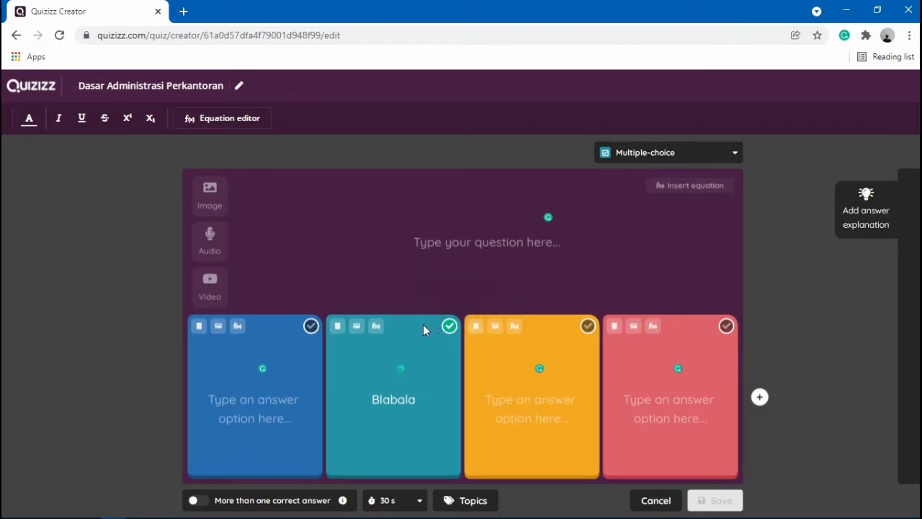
{"action": "left_click", "coordinate": [406, 399]}
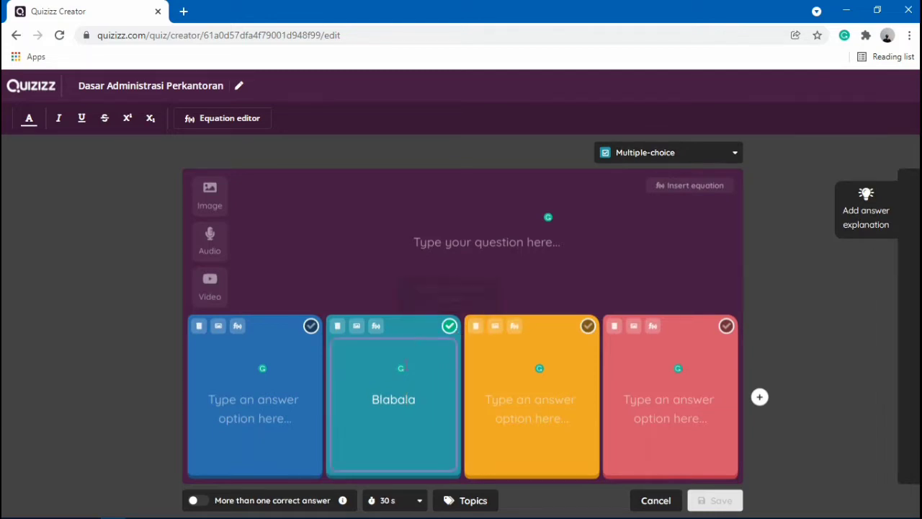
Copy the first question, "Pengertian dari administrasi Perkantoran", from the Word script document into the quiz's question field.
{"action": "left_click", "coordinate": [485, 242]}
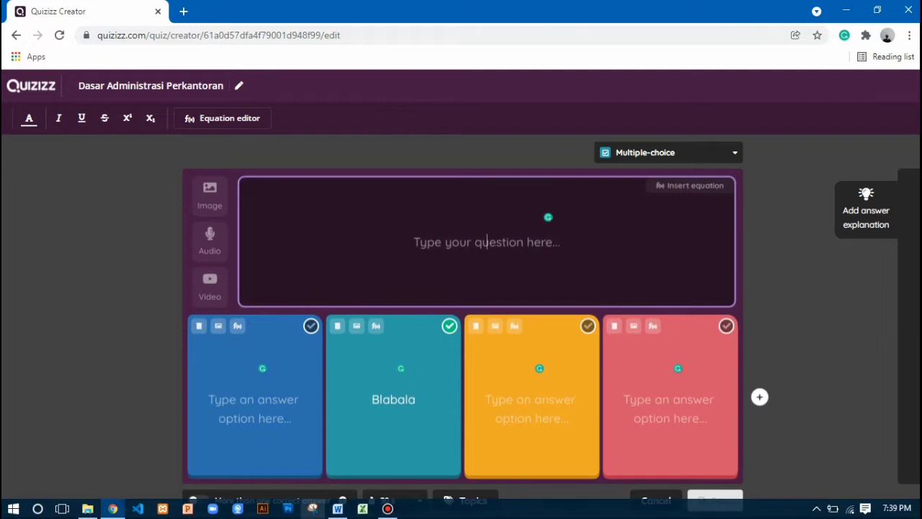
{"action": "left_click", "coordinate": [337, 508]}
{"action": "scroll", "coordinate": [132, 196], "scroll_direction": "down", "scroll_amount": 1}
{"action": "scroll", "coordinate": [132, 195], "scroll_direction": "up", "scroll_amount": 1}
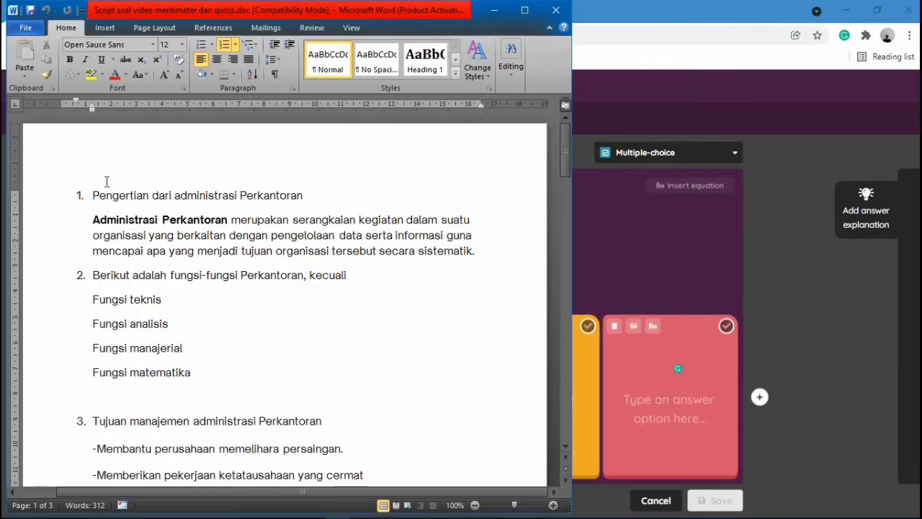
{"action": "left_click_drag", "start_coordinate": [93, 196], "coordinate": [319, 193]}
{"action": "key", "text": "ctrl+c"}
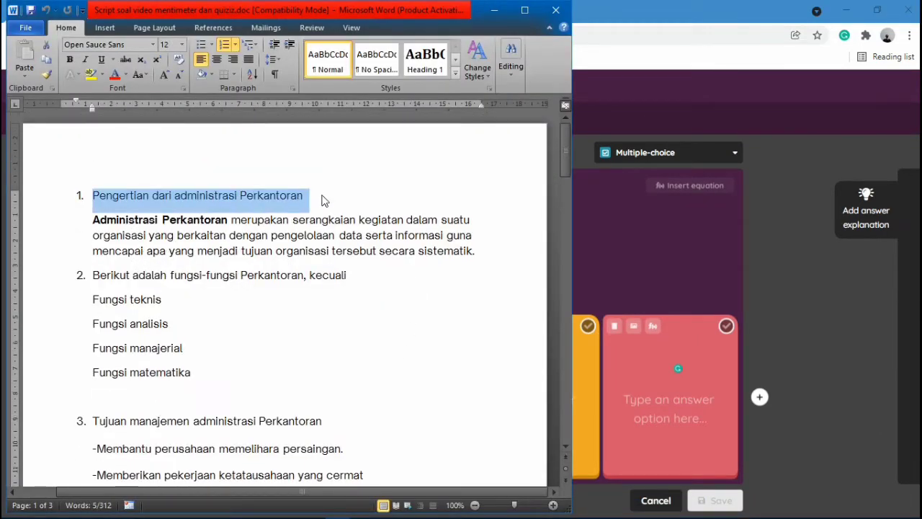
{"action": "left_click", "coordinate": [495, 10]}
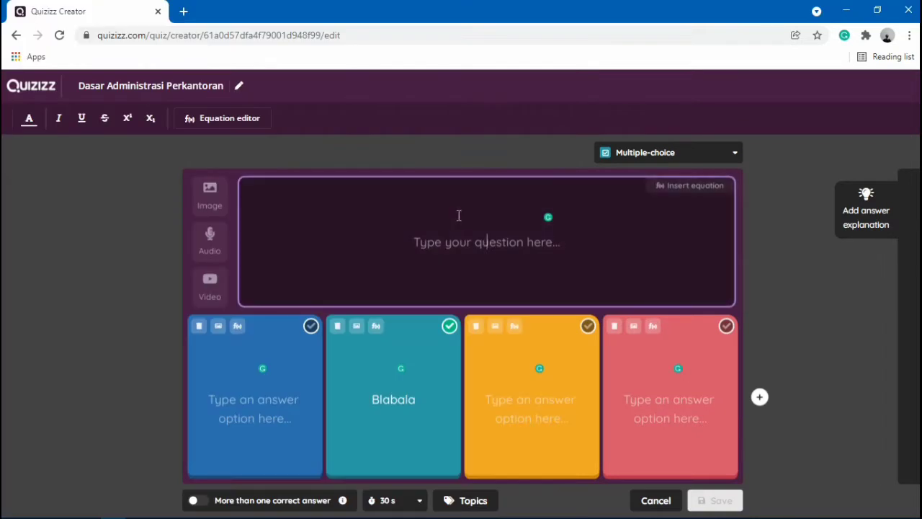
{"action": "key", "text": "ctrl+v"}
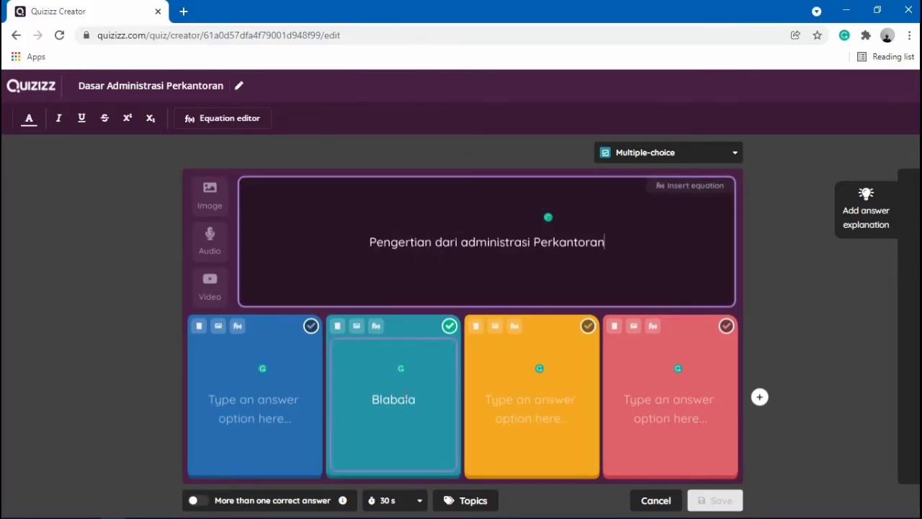
Replace the second answer option with the Word document's question 1 definition, from "serangkaian kegiatan" to "secara sistematik.".
{"action": "double_click", "coordinate": [382, 402]}
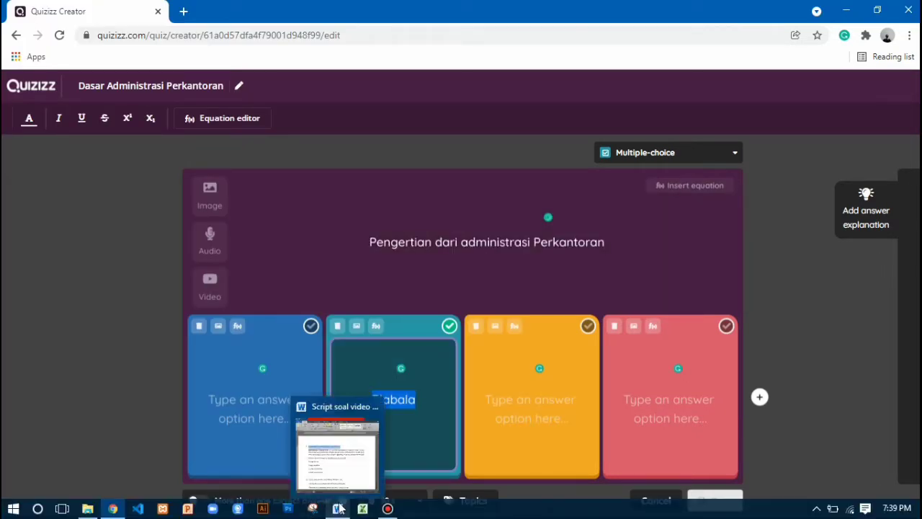
{"action": "left_click", "coordinate": [328, 509]}
{"action": "left_click_drag", "start_coordinate": [295, 221], "coordinate": [474, 251]}
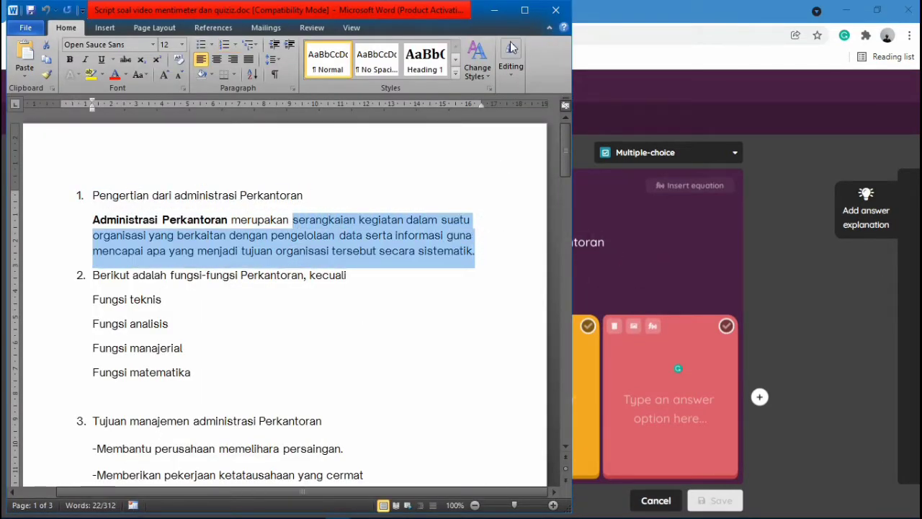
{"action": "left_click", "coordinate": [493, 10]}
{"action": "left_click_drag", "start_coordinate": [426, 404], "coordinate": [349, 404]}
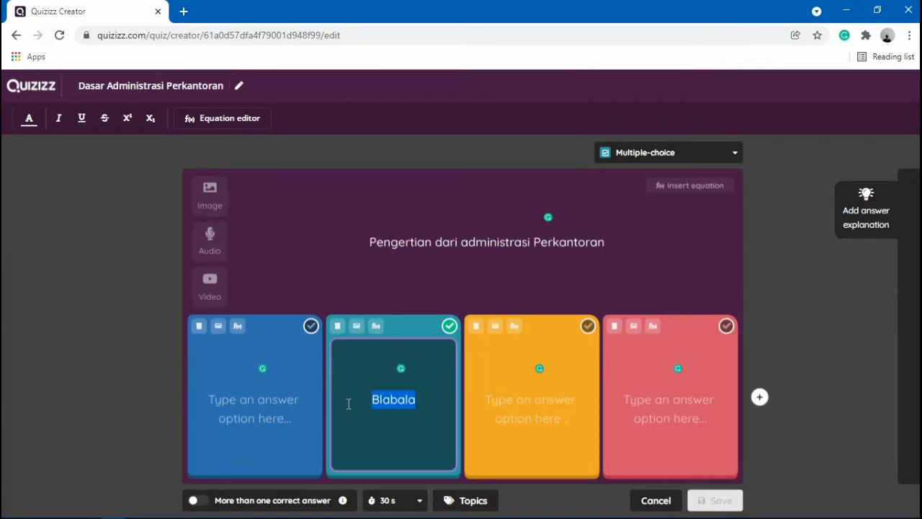
{"action": "key", "text": "ctrl+v"}
Copy the "Memberikan semua keterangan yang lengkap" item under question 3 in the Word document into the fourth answer option.
{"action": "left_click", "coordinate": [525, 422]}
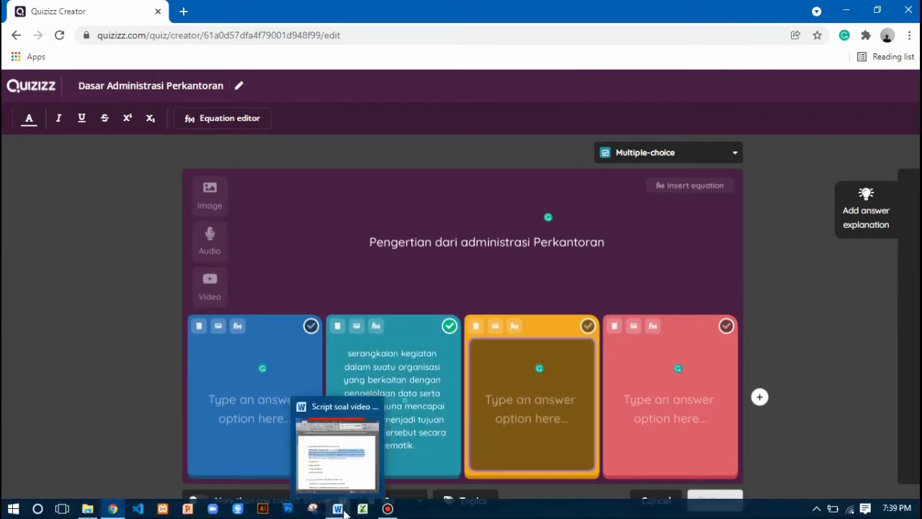
{"action": "left_click", "coordinate": [337, 458]}
{"action": "scroll", "coordinate": [257, 324], "scroll_direction": "down", "scroll_amount": 3}
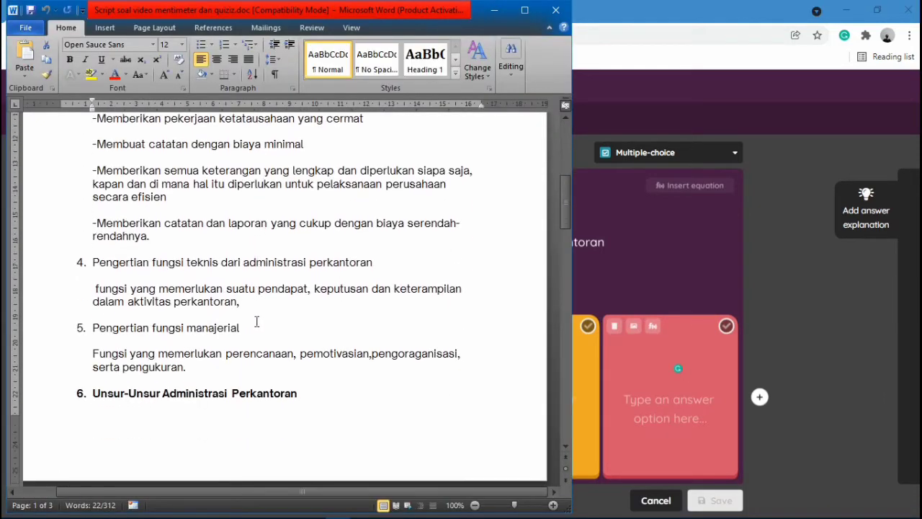
{"action": "left_click_drag", "start_coordinate": [97, 171], "coordinate": [178, 206]}
{"action": "left_click", "coordinate": [667, 392]}
{"action": "key", "text": "ctrl+v"}
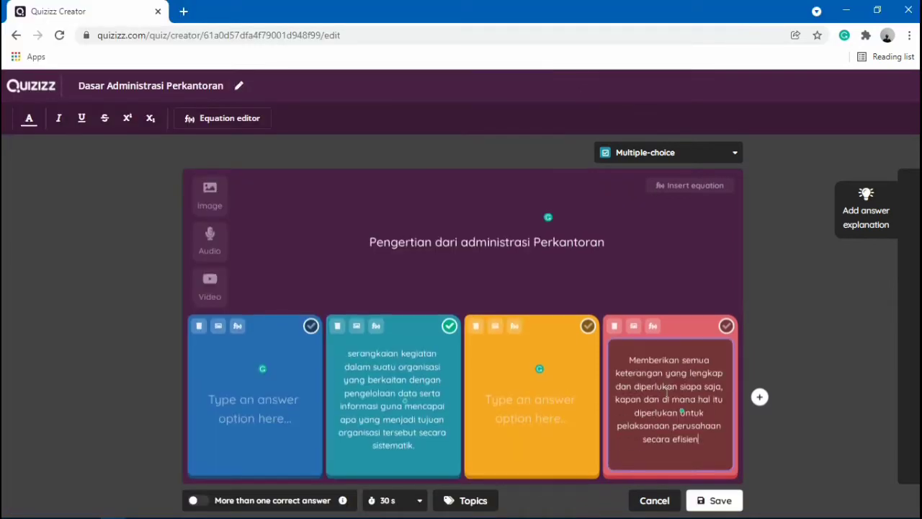
Copy the question 5 answer, "Fungsi yang memerlukan perencanaan" through "serta pengukuran.", from the Word document into the third answer option.
{"action": "mouse_move", "coordinate": [339, 510]}
{"action": "left_click", "coordinate": [338, 464]}
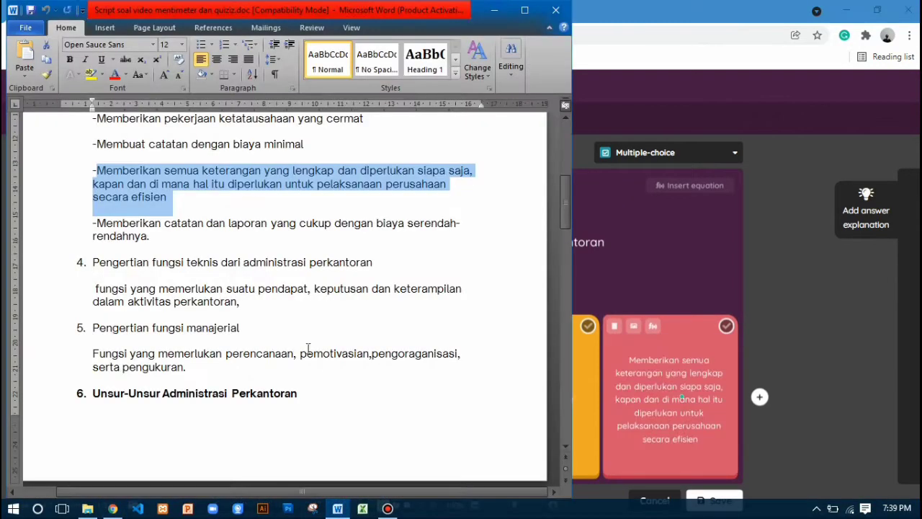
{"action": "left_click_drag", "start_coordinate": [94, 289], "coordinate": [191, 302]}
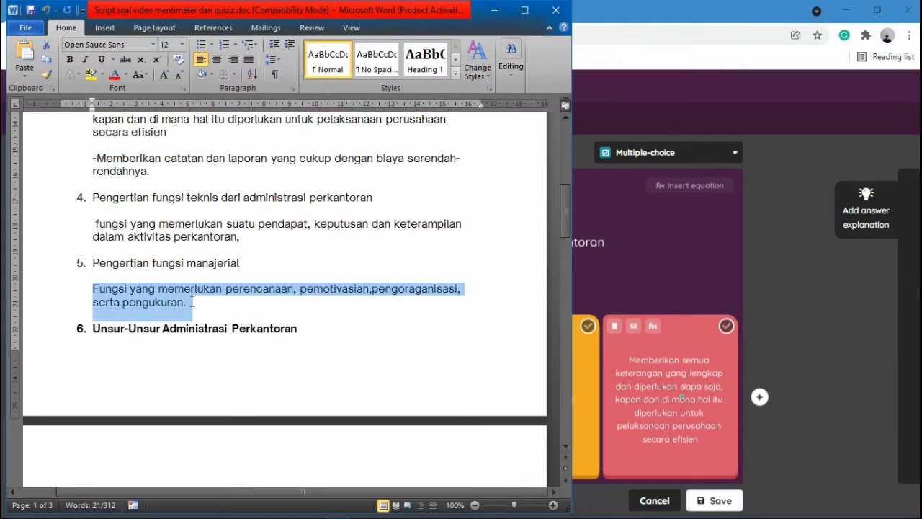
{"action": "left_click", "coordinate": [592, 408]}
{"action": "key", "text": "ctrl+v"}
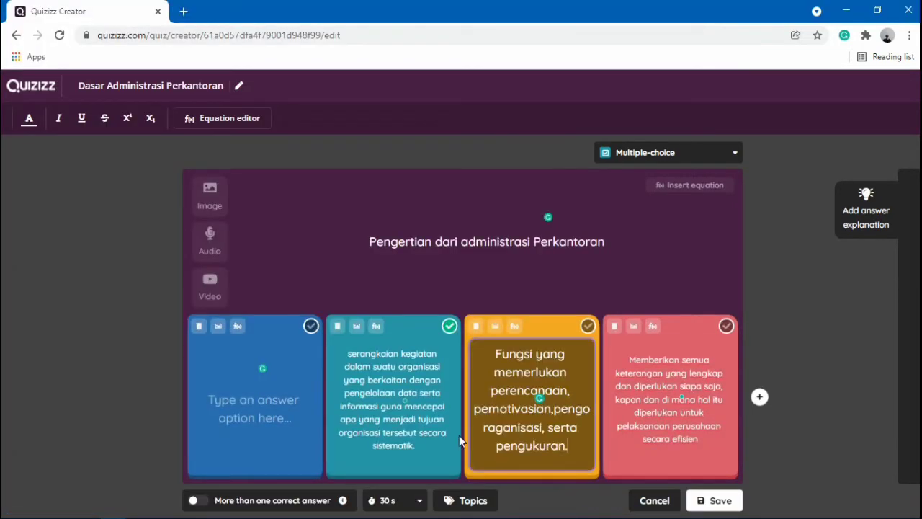
Copy the question 4 answer, "fungsi yang memerlukan suatu pendapat" through "perkantoran", from Word into the first answer option without its trailing comma.
{"action": "mouse_move", "coordinate": [338, 509]}
{"action": "left_click", "coordinate": [338, 461]}
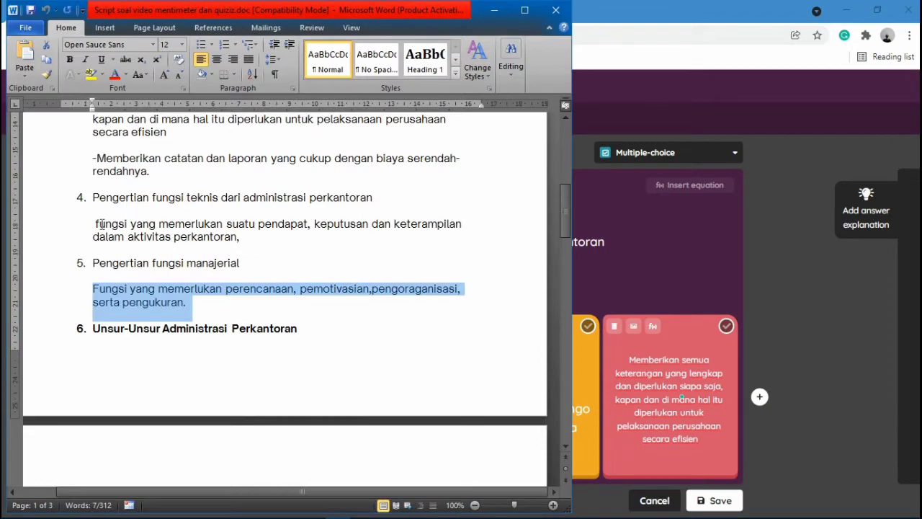
{"action": "left_click_drag", "start_coordinate": [94, 223], "coordinate": [247, 255]}
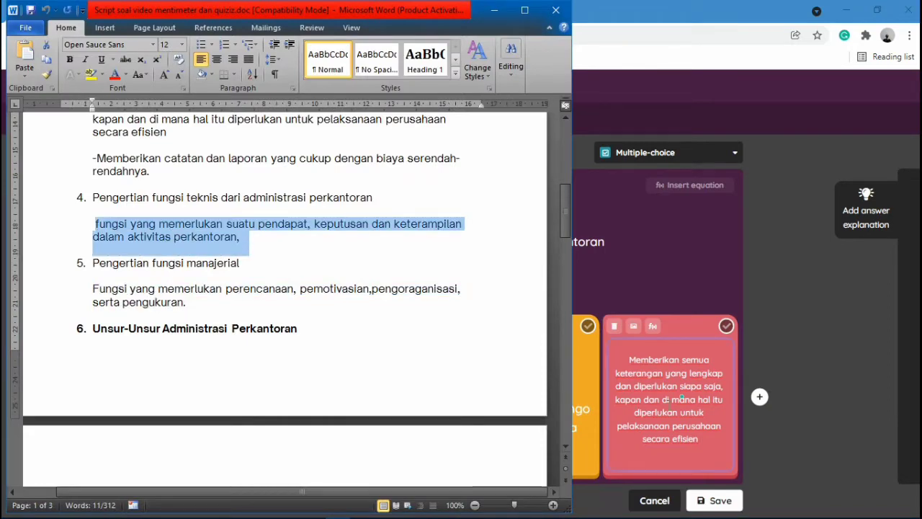
{"action": "key", "text": "alt+Tab"}
{"action": "left_click", "coordinate": [248, 409]}
{"action": "key", "text": "ctrl+v"}
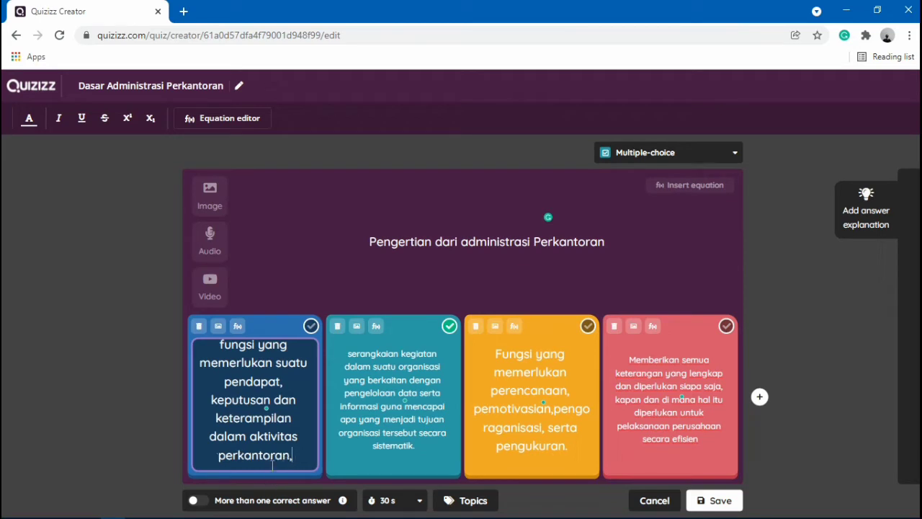
{"action": "key", "text": "BackSpace"}
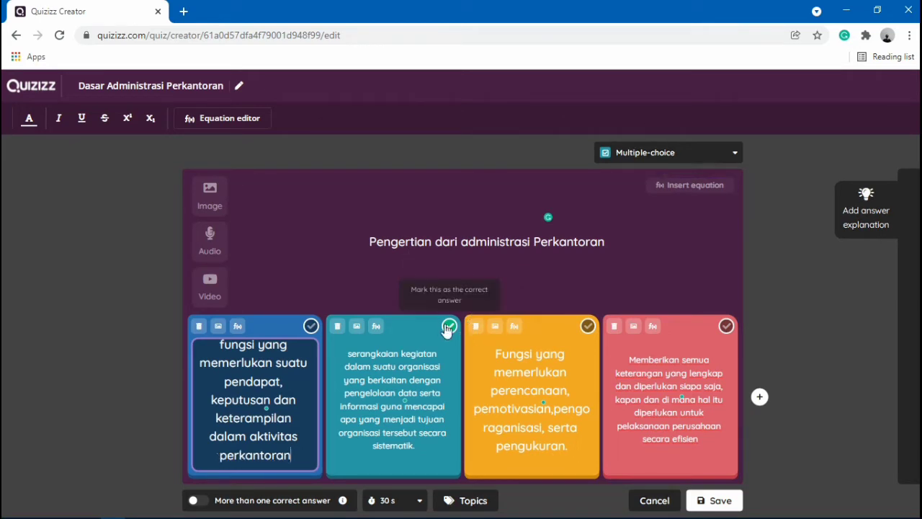
{"action": "left_click", "coordinate": [402, 353]}
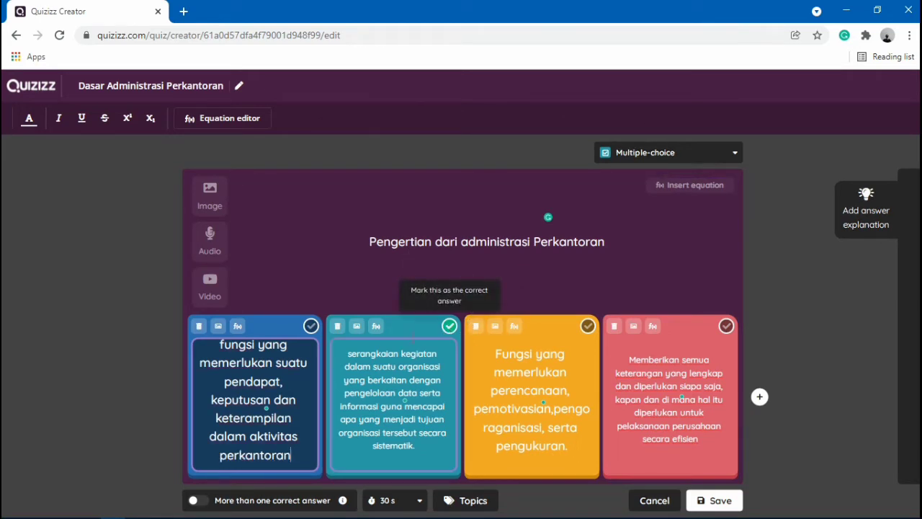
Mark the second answer option, "serangkaian kegiatan dalam suatu organisasi", as correct and save the question.
{"action": "left_click", "coordinate": [449, 328]}
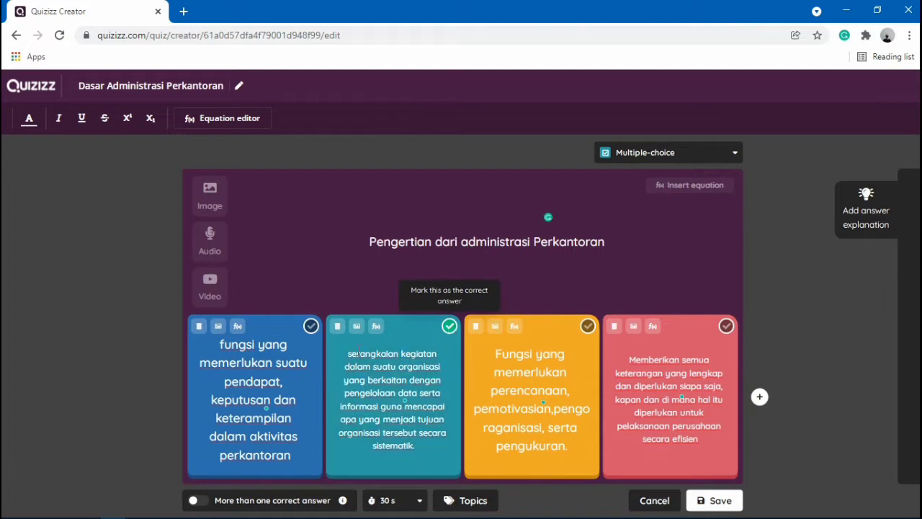
{"action": "left_click", "coordinate": [717, 505]}
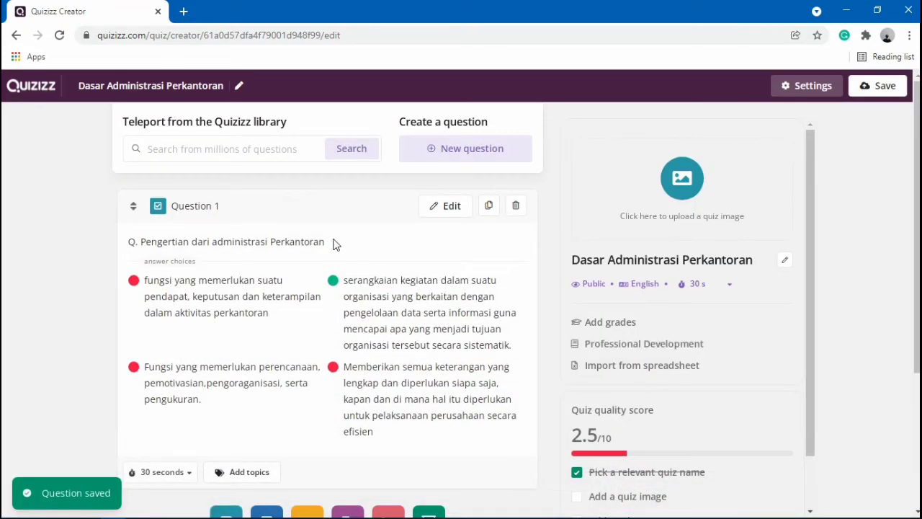
{"action": "scroll", "coordinate": [322, 324], "scroll_direction": "down", "scroll_amount": 3}
{"action": "scroll", "coordinate": [325, 339], "scroll_direction": "up", "scroll_amount": 3}
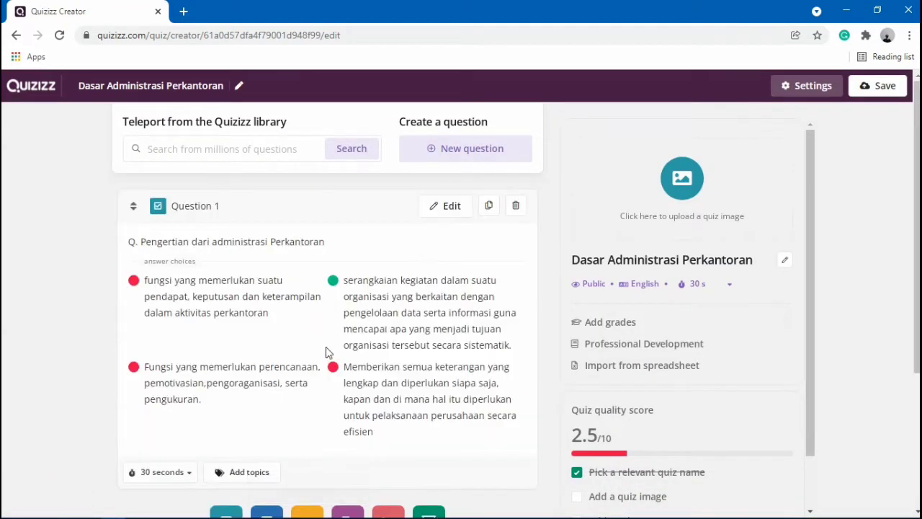
Add a multiple-choice question using question 2 from the Word document, ending in an ellipsis: "Berikut adalah fungsi-fungsi Perkantoran, kecuali...".
{"action": "left_click", "coordinate": [483, 155]}
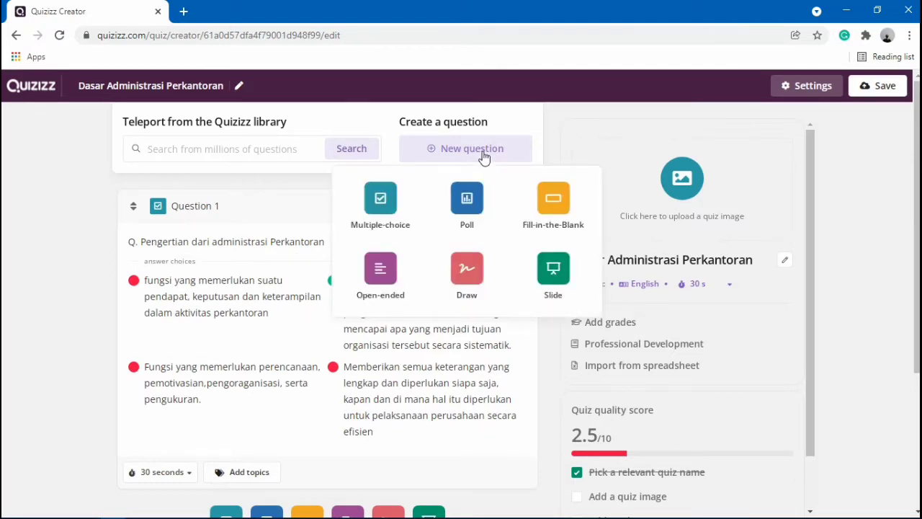
{"action": "left_click", "coordinate": [382, 197]}
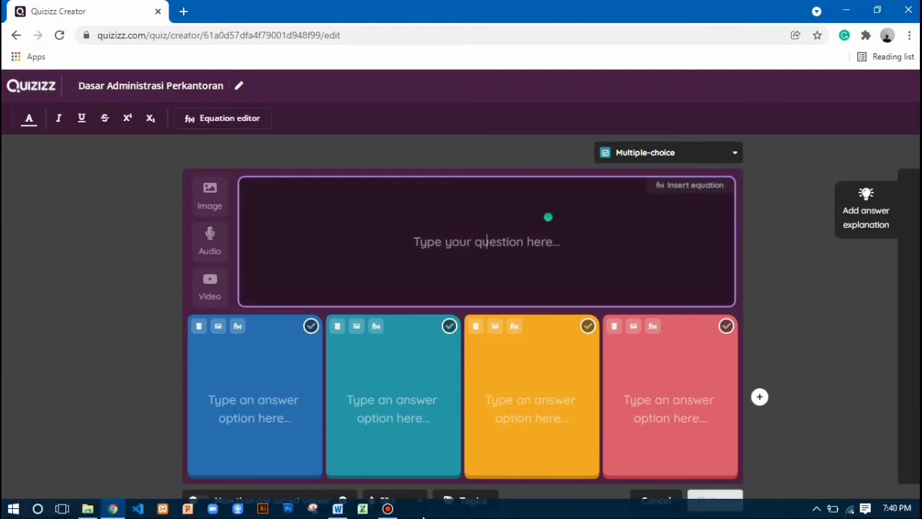
{"action": "left_click", "coordinate": [336, 502]}
{"action": "scroll", "coordinate": [181, 274], "scroll_direction": "up", "scroll_amount": 10}
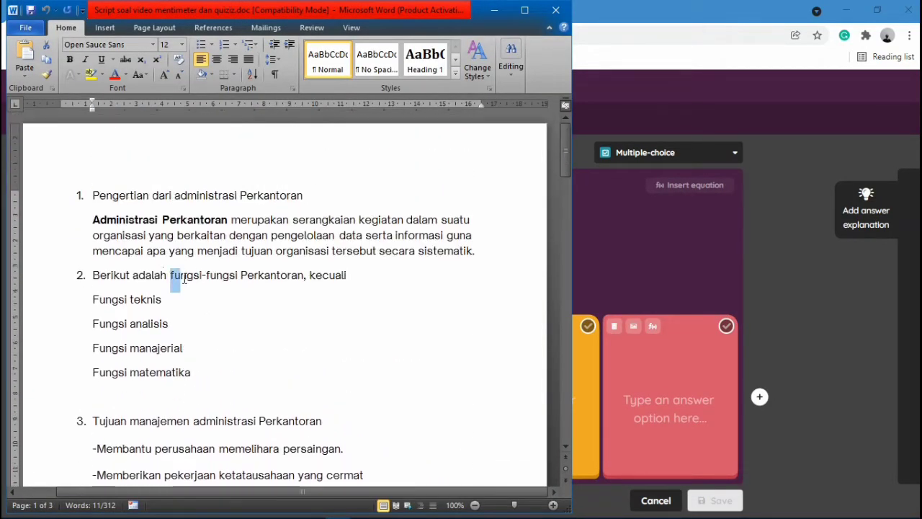
{"action": "left_click_drag", "start_coordinate": [95, 274], "coordinate": [404, 290]}
{"action": "key", "text": "ctrl+c"}
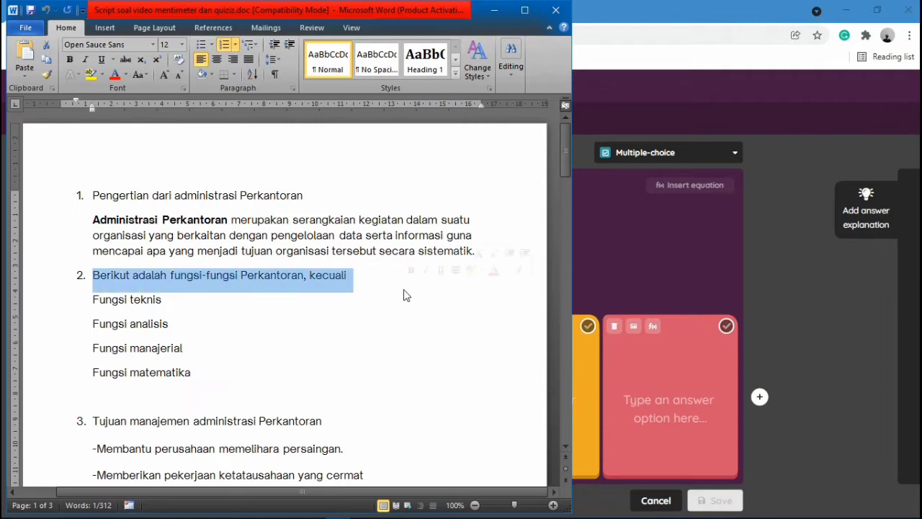
{"action": "left_click", "coordinate": [490, 8]}
{"action": "left_click", "coordinate": [452, 235]}
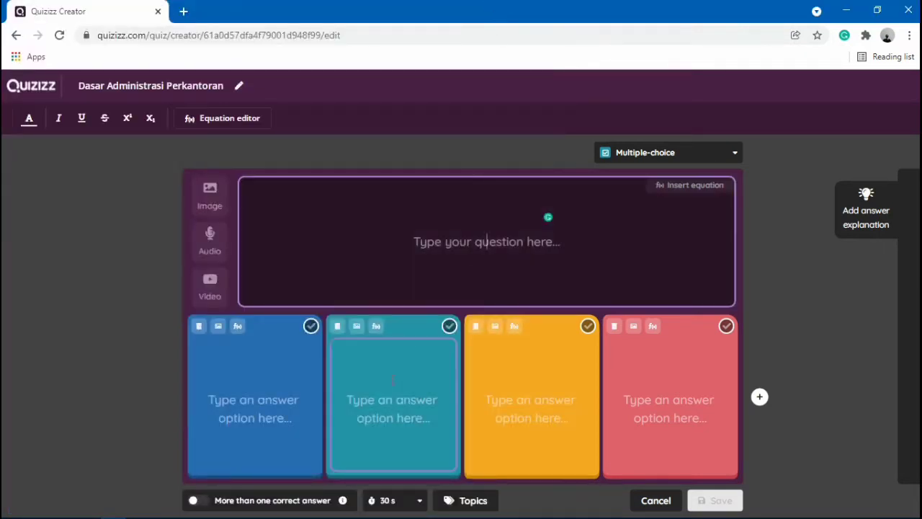
{"action": "key", "text": "ctrl+v"}
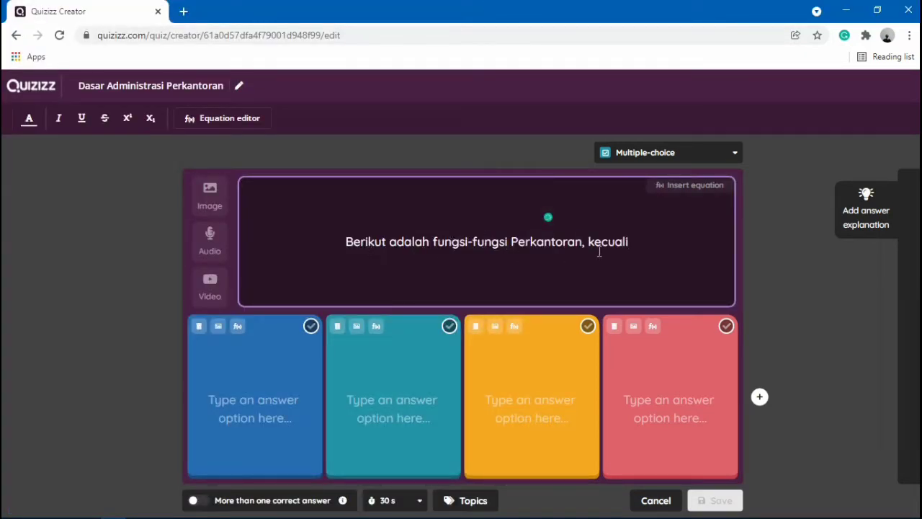
{"action": "type", "text": "..."}
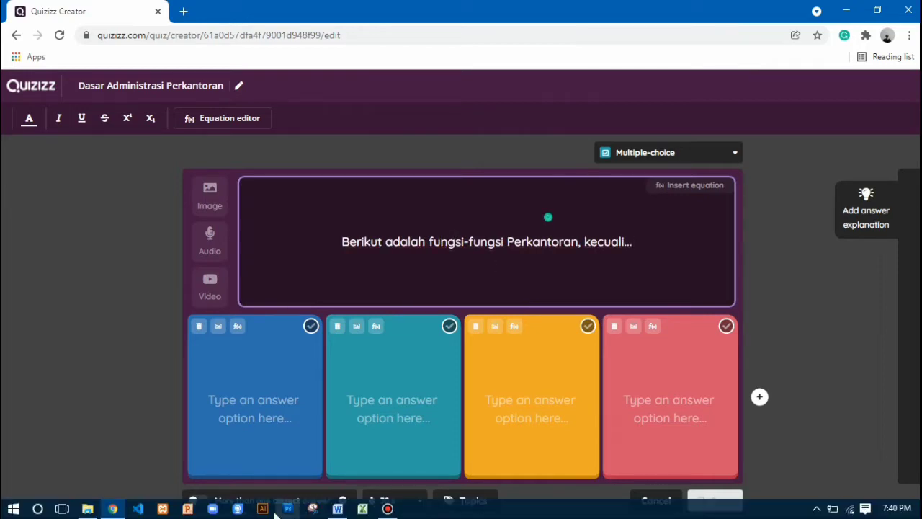
Copy "Fungsi teknis" under question 2 in the Word document into the fourth answer option.
{"action": "left_click", "coordinate": [335, 510]}
{"action": "left_click_drag", "start_coordinate": [91, 300], "coordinate": [169, 301]}
{"action": "key", "text": "ctrl+c"}
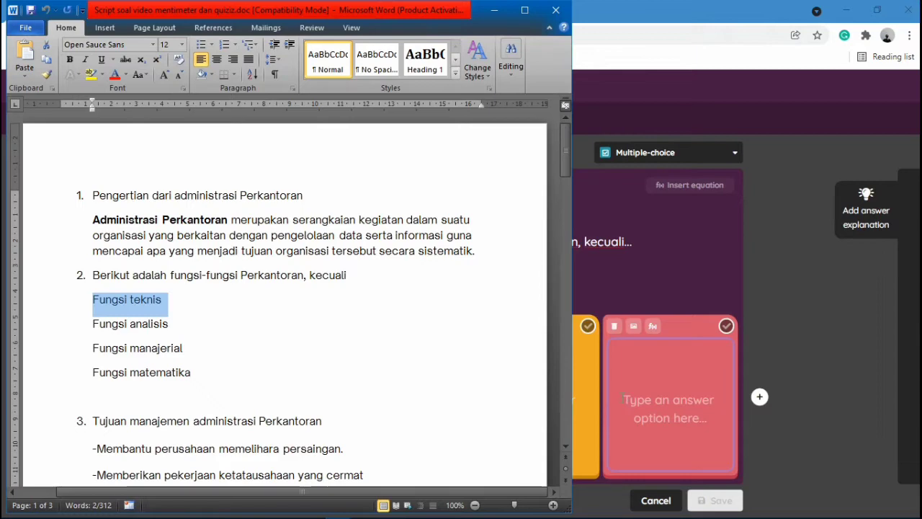
{"action": "left_click", "coordinate": [657, 416]}
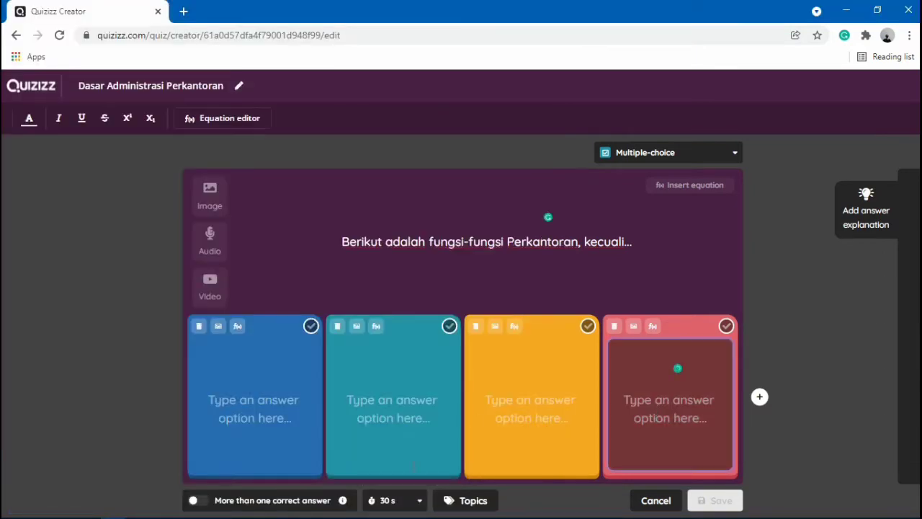
{"action": "key", "text": "ctrl+v"}
Fill the first answer option with "Fungsi analisis" from question 2 in the Word document.
{"action": "mouse_move", "coordinate": [337, 508]}
{"action": "left_click", "coordinate": [341, 487]}
{"action": "left_click_drag", "start_coordinate": [93, 324], "coordinate": [172, 321]}
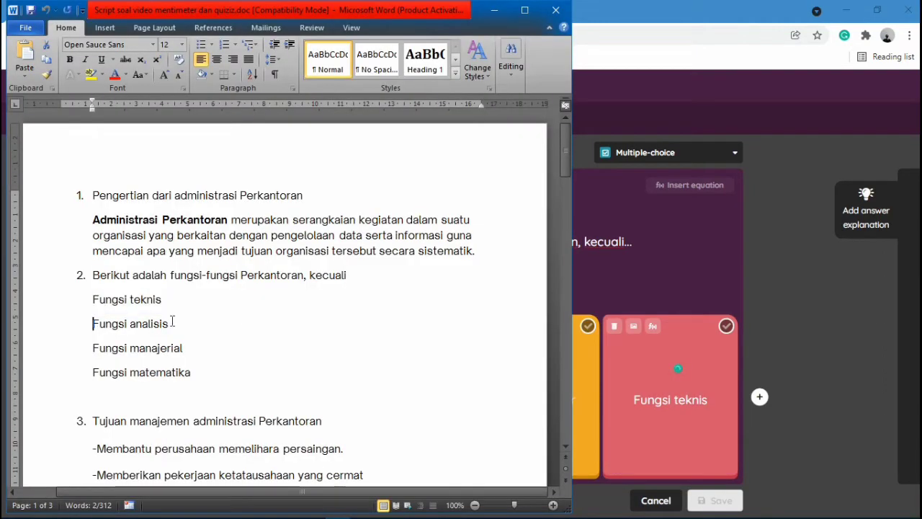
{"action": "left_click", "coordinate": [585, 396]}
{"action": "left_click", "coordinate": [517, 399]}
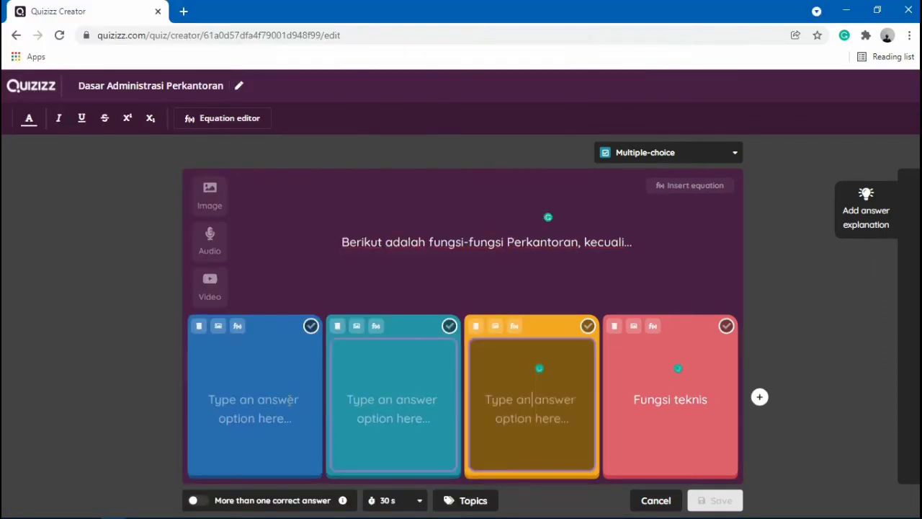
{"action": "left_click", "coordinate": [295, 445]}
{"action": "type", "text": "Fungsi analisis"}
Copy "Fungsi manajerial" under question 2 in the Word document into the second answer option.
{"action": "mouse_move", "coordinate": [339, 508]}
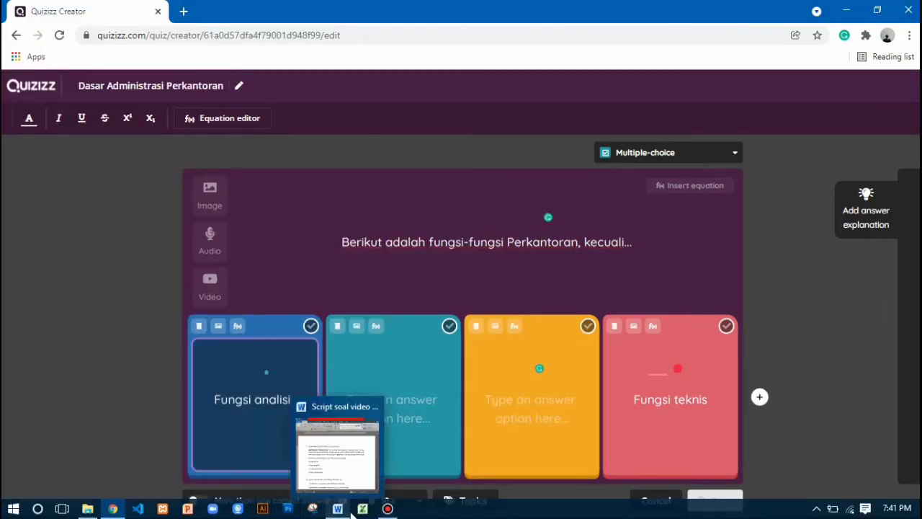
{"action": "left_click", "coordinate": [338, 461]}
{"action": "left_click_drag", "start_coordinate": [72, 349], "coordinate": [204, 348]}
{"action": "key", "text": "ctrl+c"}
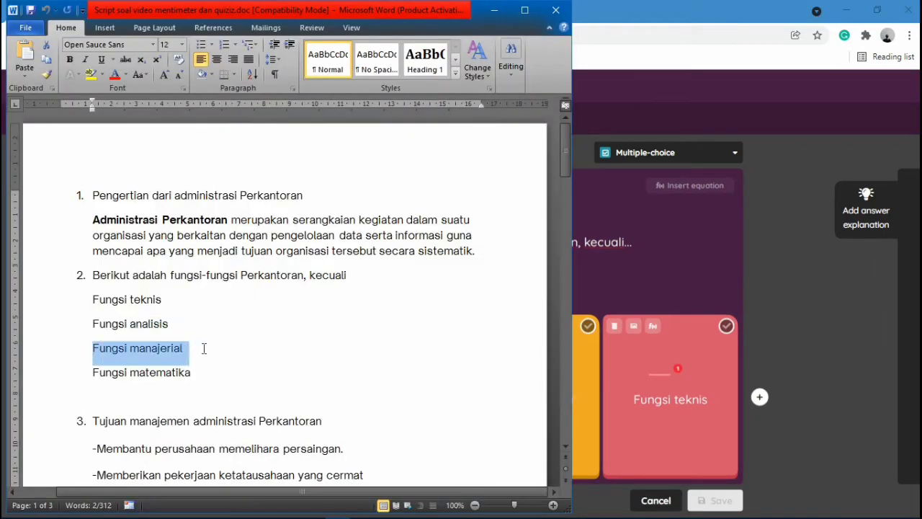
{"action": "left_click", "coordinate": [602, 385]}
{"action": "left_click", "coordinate": [393, 394]}
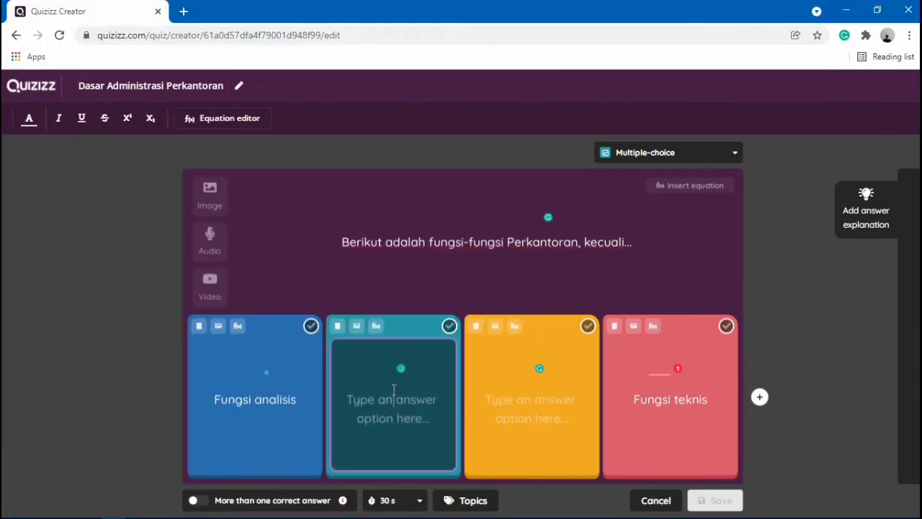
{"action": "key", "text": "ctrl+v"}
Copy "Fungsi matematika" under question 2 in the Word document into the third answer option.
{"action": "mouse_move", "coordinate": [338, 508]}
{"action": "left_click", "coordinate": [337, 454]}
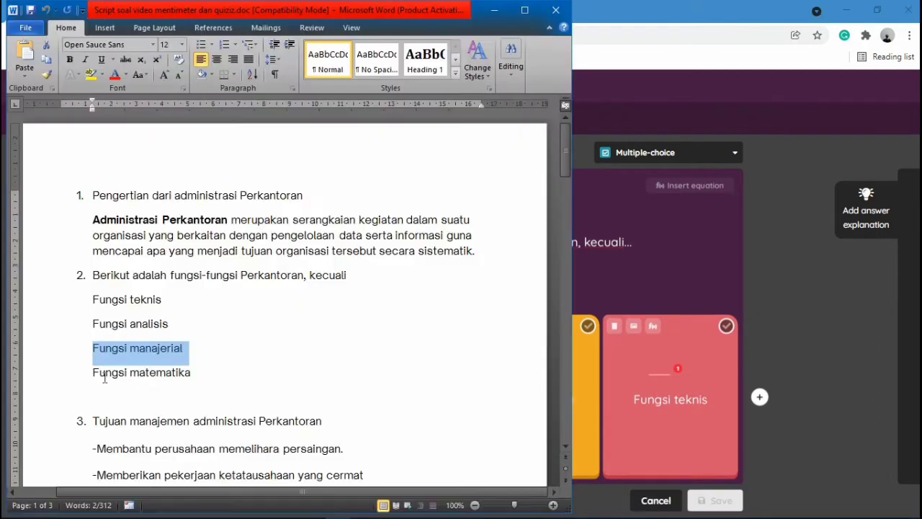
{"action": "left_click_drag", "start_coordinate": [105, 377], "coordinate": [229, 373]}
{"action": "key", "text": "ctrl+c"}
{"action": "left_click", "coordinate": [495, 10]}
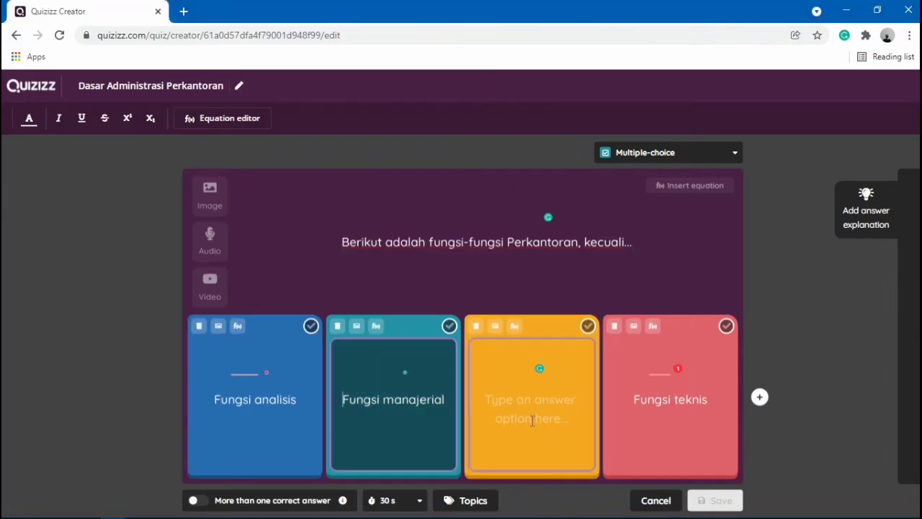
{"action": "left_click", "coordinate": [532, 422]}
{"action": "key", "text": "ctrl+v"}
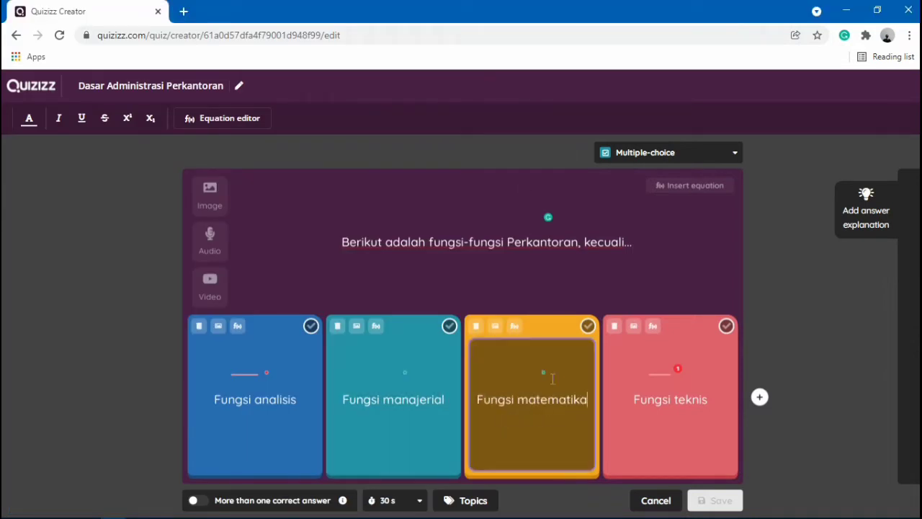
Mark "Fungsi matematika" as the correct answer and save the question.
{"action": "left_click", "coordinate": [693, 416]}
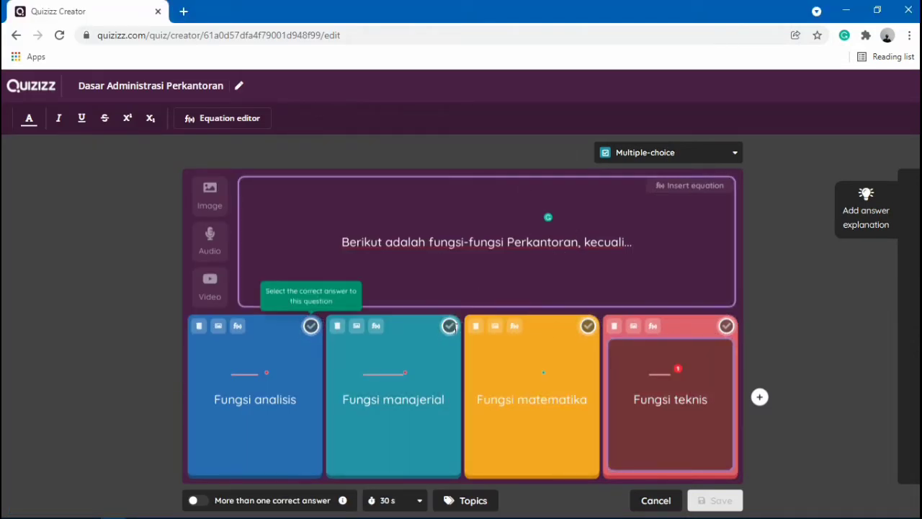
{"action": "left_click", "coordinate": [544, 396]}
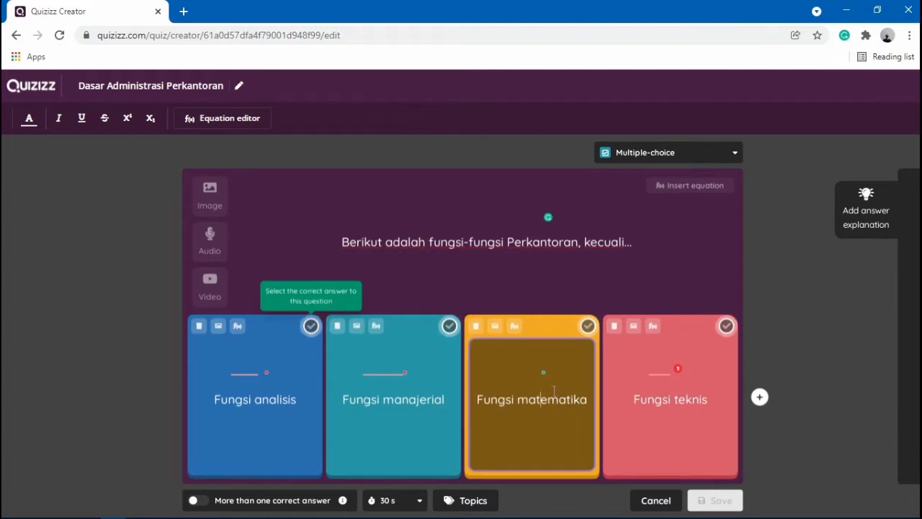
{"action": "left_click", "coordinate": [588, 326]}
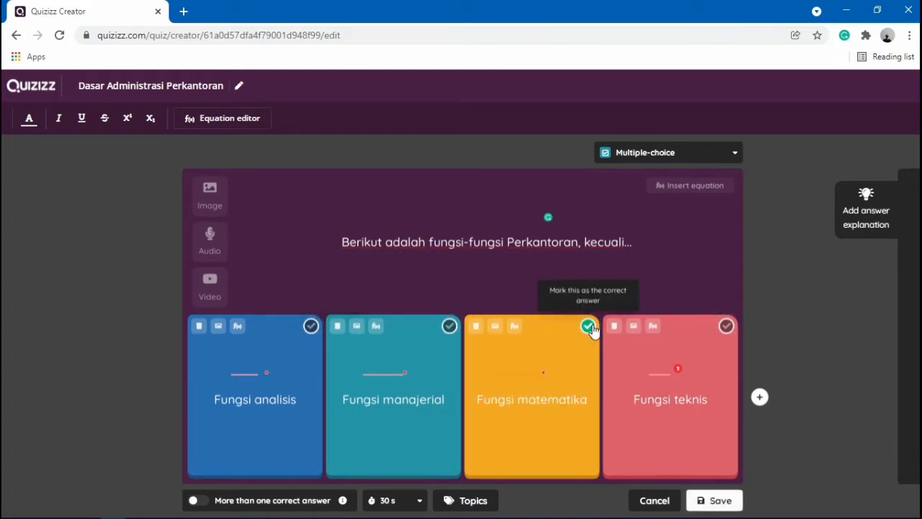
{"action": "left_click", "coordinate": [717, 500]}
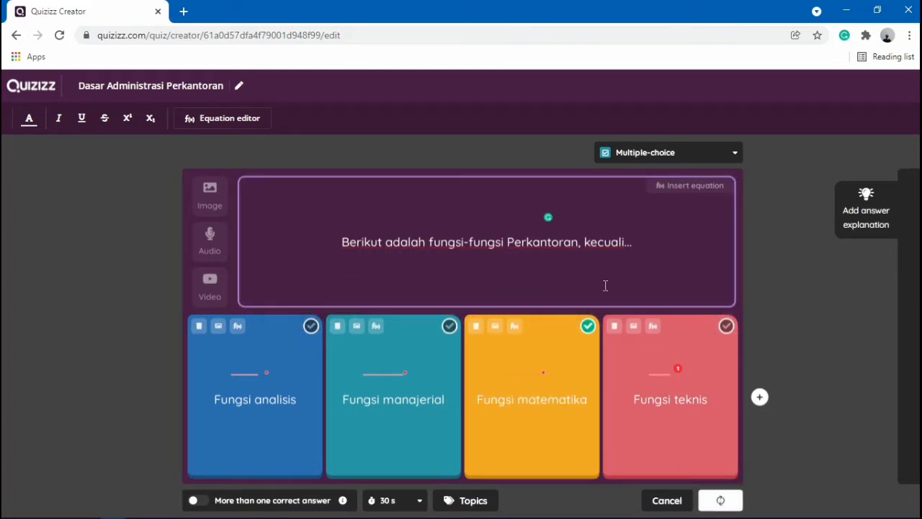
Add a Fill-in-the-Blank question after question 2 and start editing its question text.
{"action": "scroll", "coordinate": [422, 329], "scroll_direction": "up", "scroll_amount": 4}
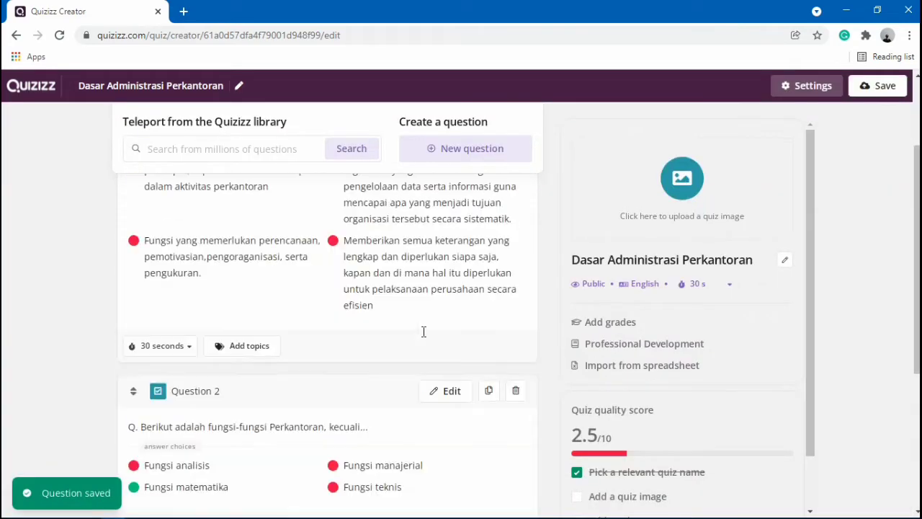
{"action": "scroll", "coordinate": [422, 332], "scroll_direction": "down", "scroll_amount": 4}
{"action": "left_click", "coordinate": [496, 155]}
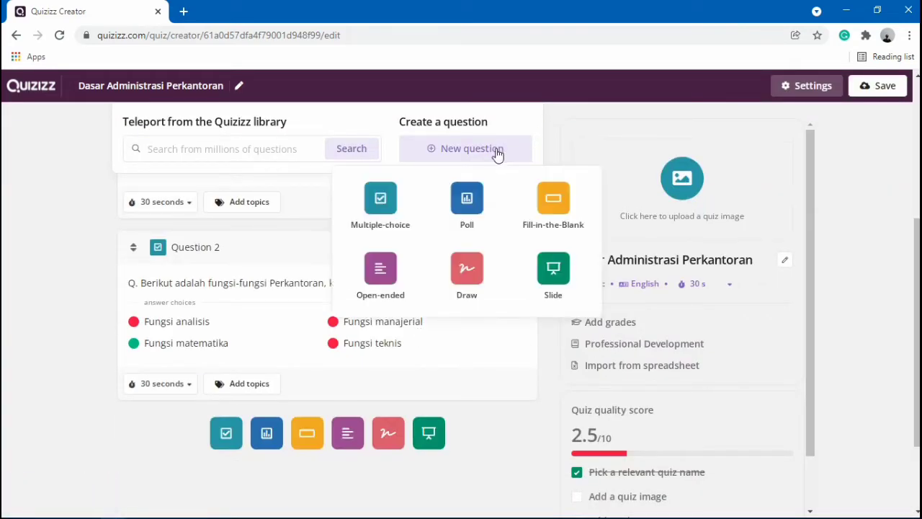
{"action": "left_click", "coordinate": [560, 221]}
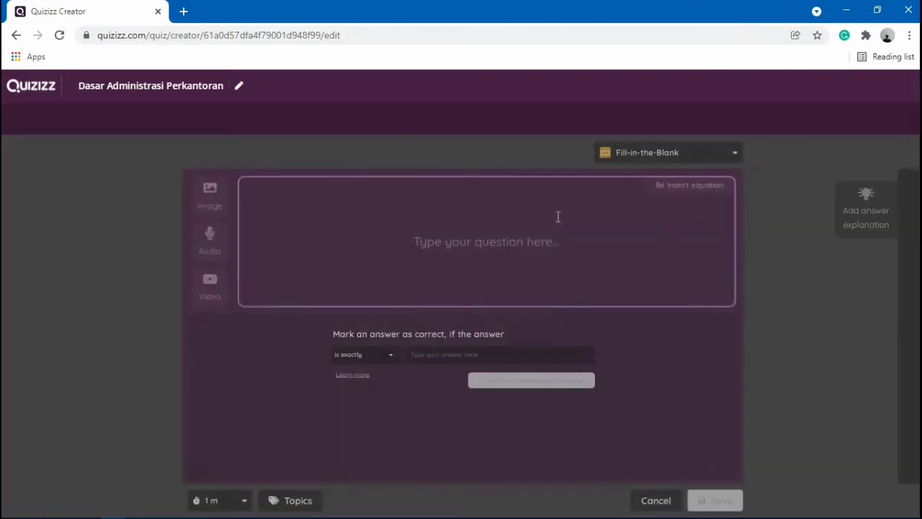
{"action": "left_click", "coordinate": [467, 358]}
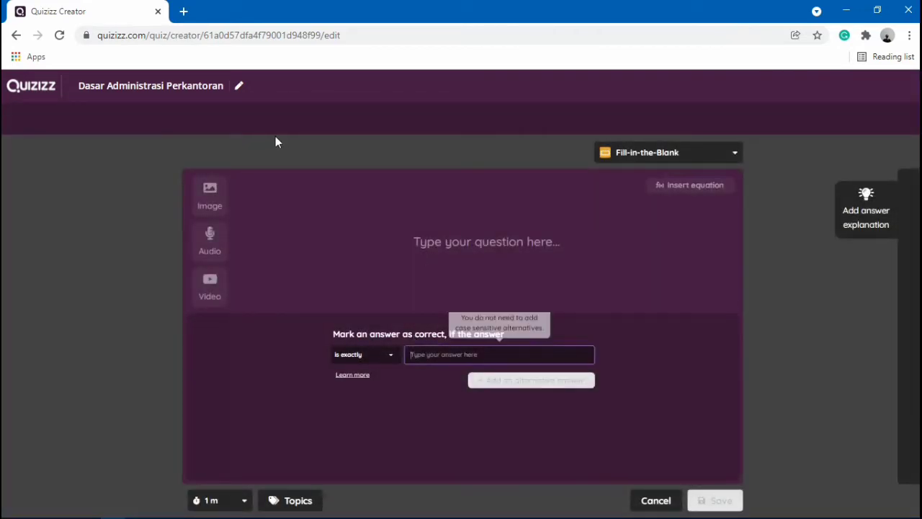
{"action": "left_click", "coordinate": [495, 242]}
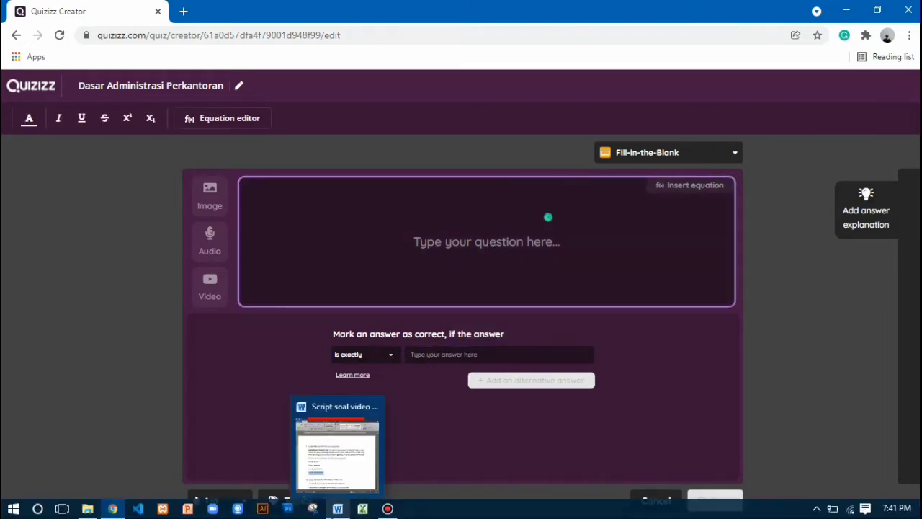
Copy the definition "fungsi yang memerlukan suatu pendapat, keputusan dan keterampilan dalam aktivitas perkantoran" under item 4 in the Word document into the question text.
{"action": "left_click", "coordinate": [326, 508]}
{"action": "scroll", "coordinate": [219, 263], "scroll_direction": "down", "scroll_amount": 5}
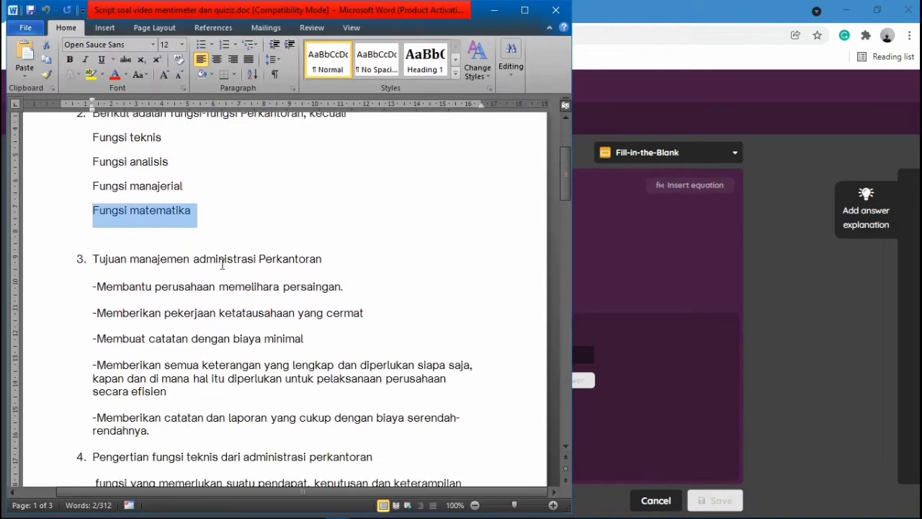
{"action": "scroll", "coordinate": [220, 265], "scroll_direction": "down", "scroll_amount": 1}
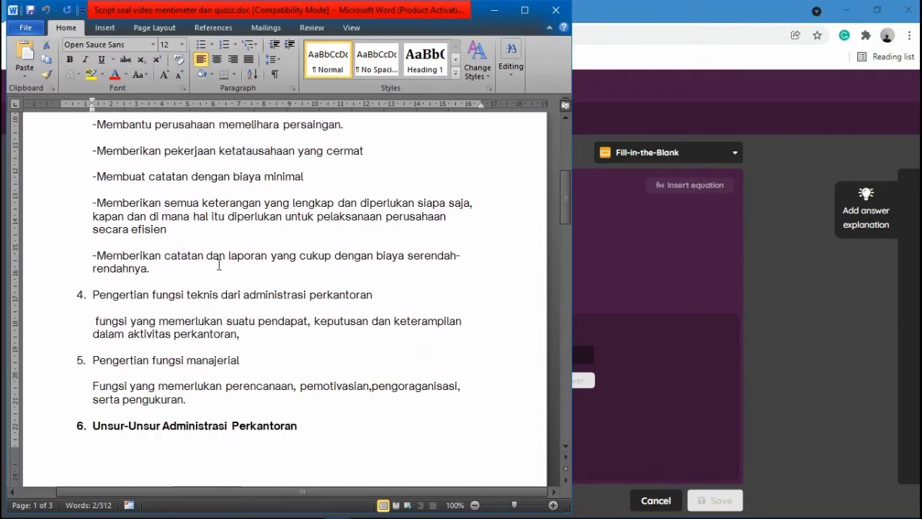
{"action": "left_click_drag", "start_coordinate": [96, 321], "coordinate": [238, 334]}
{"action": "key", "text": "ctrl+c"}
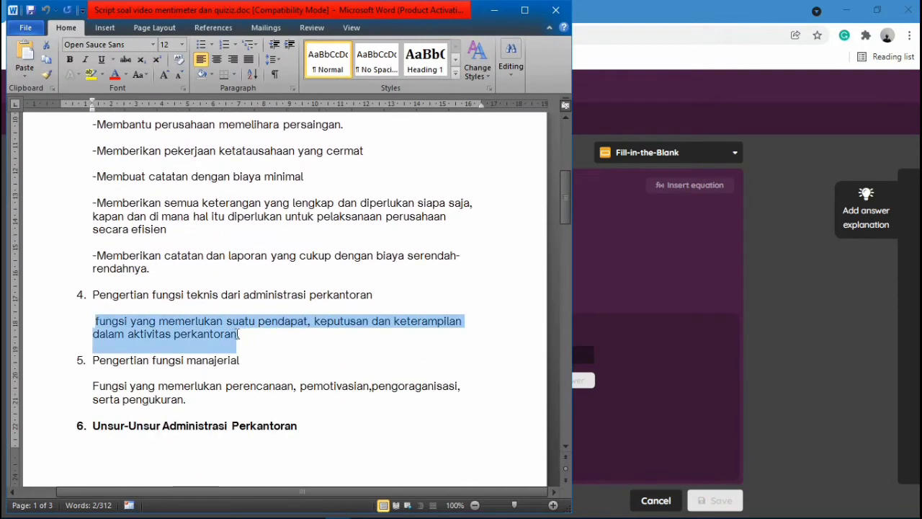
{"action": "left_click", "coordinate": [495, 10]}
{"action": "left_click", "coordinate": [398, 260]}
{"action": "key", "text": "ctrl+v"}
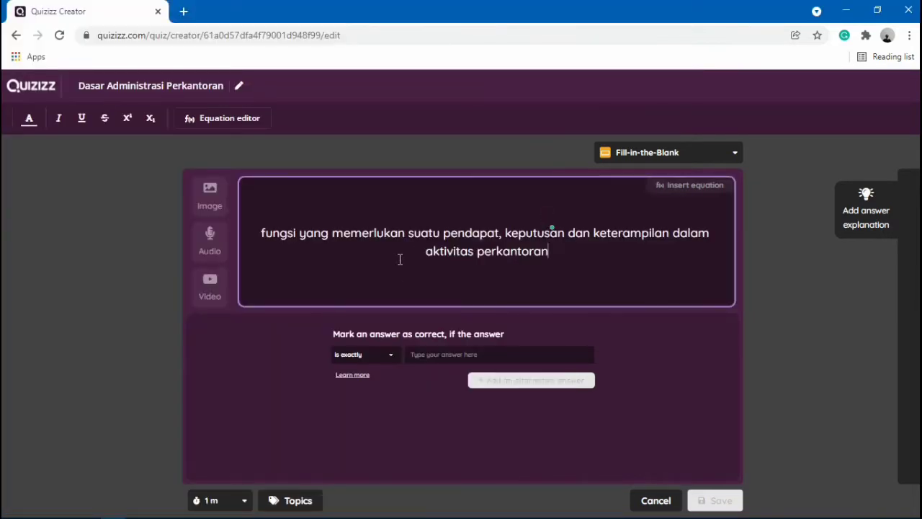
Append ", merupakan pengertian dari.." to the end of the Fill-in-the-Blank question text.
{"action": "type", "text": ", merupa"}
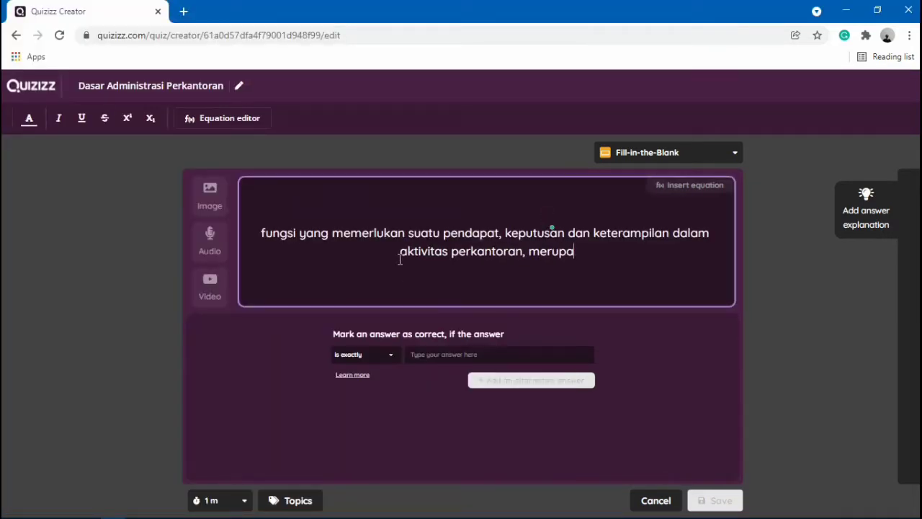
{"action": "type", "text": "kan pengertoa"}
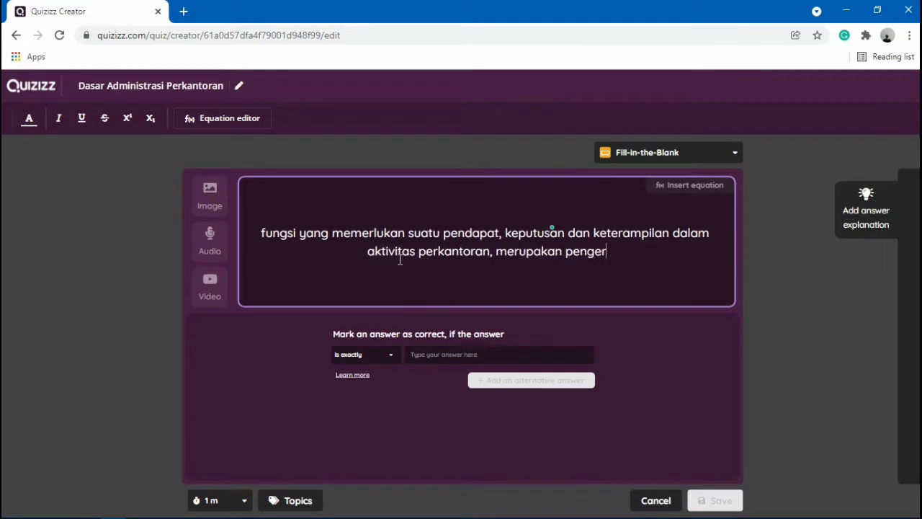
{"action": "key", "text": "BackSpace"}
{"action": "key", "text": "BackSpace"}
{"action": "type", "text": "ian"}
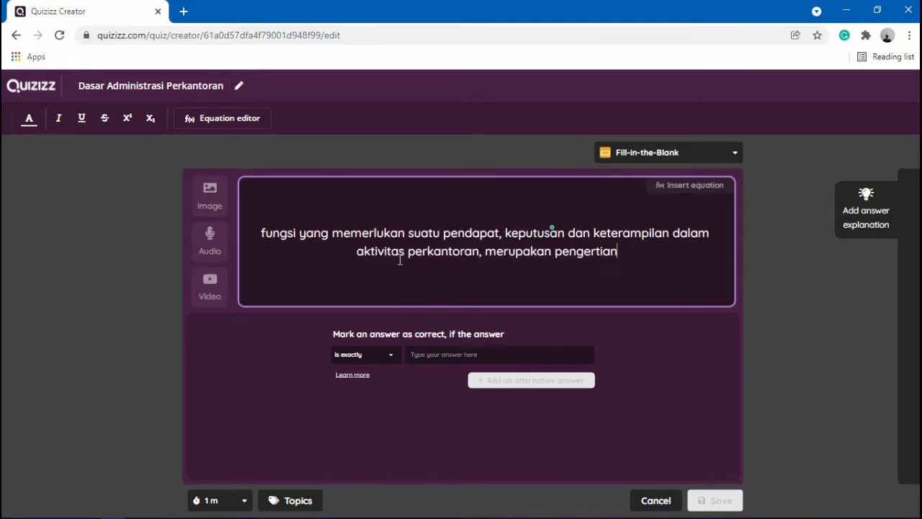
{"action": "type", "text": " dari.."}
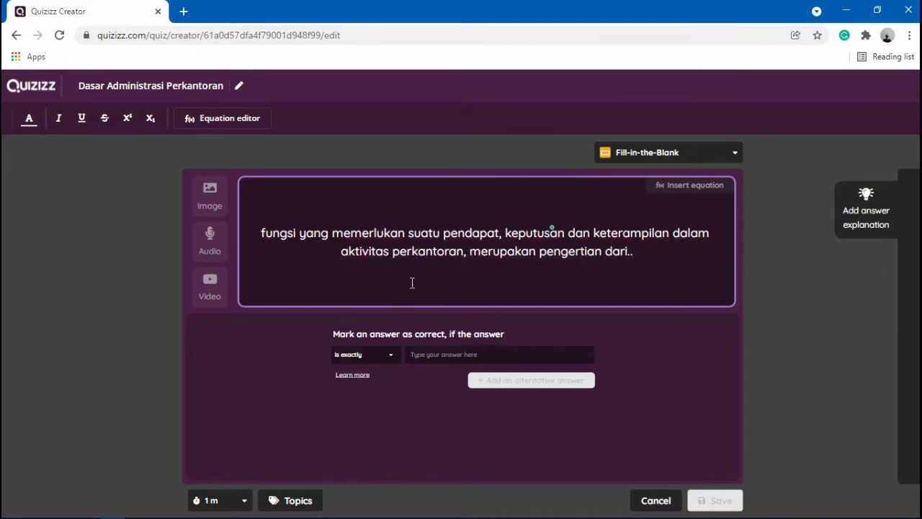
Set the exact answer to "fungsi teknis", add "Fungsi teknis" as an alternative answer, and save the question.
{"action": "left_click", "coordinate": [426, 355]}
{"action": "type", "text": "fungsi teknis"}
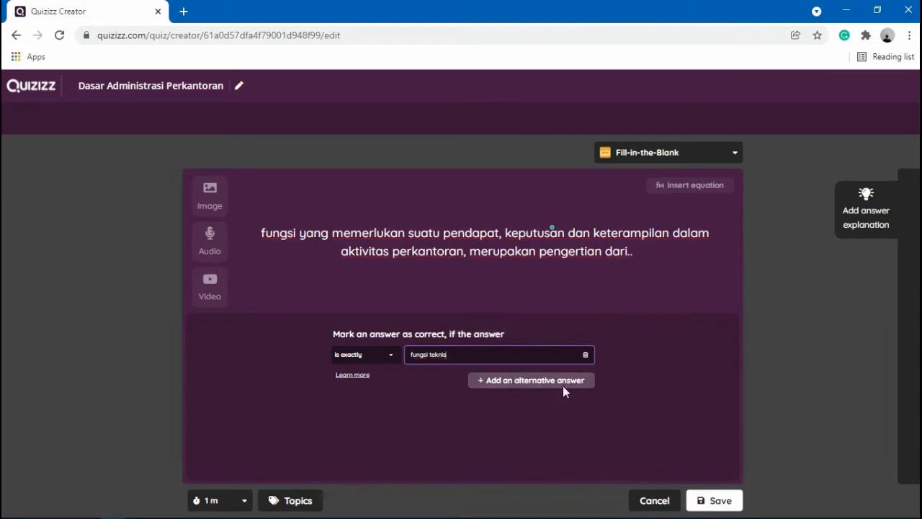
{"action": "left_click", "coordinate": [537, 380]}
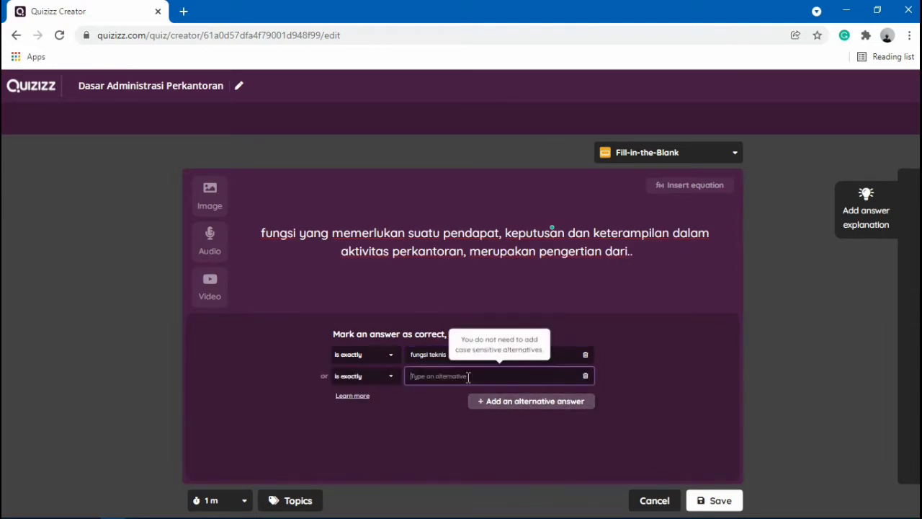
{"action": "type", "text": "Furi"}
{"action": "left_click", "coordinate": [705, 500]}
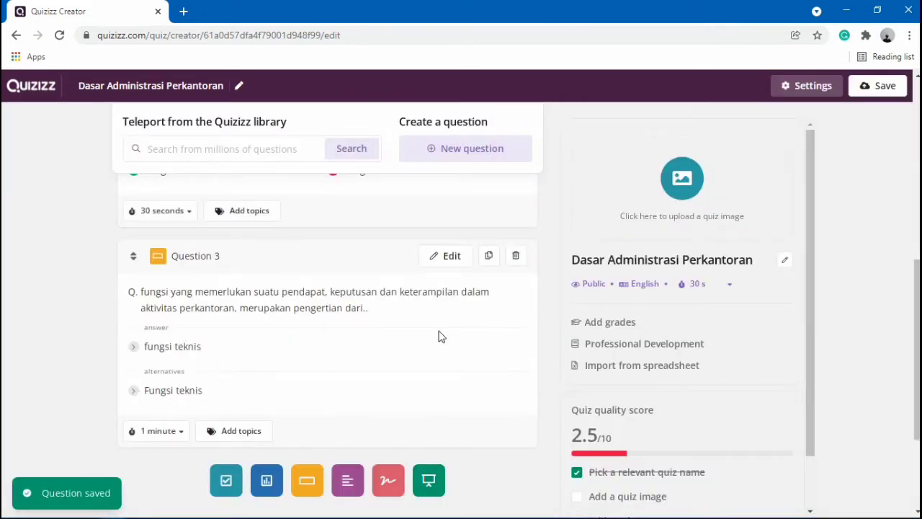
Reopen question 3 to review its question text and accepted answers, and save it again.
{"action": "scroll", "coordinate": [437, 335], "scroll_direction": "down", "scroll_amount": 2}
{"action": "scroll", "coordinate": [435, 335], "scroll_direction": "up", "scroll_amount": 2}
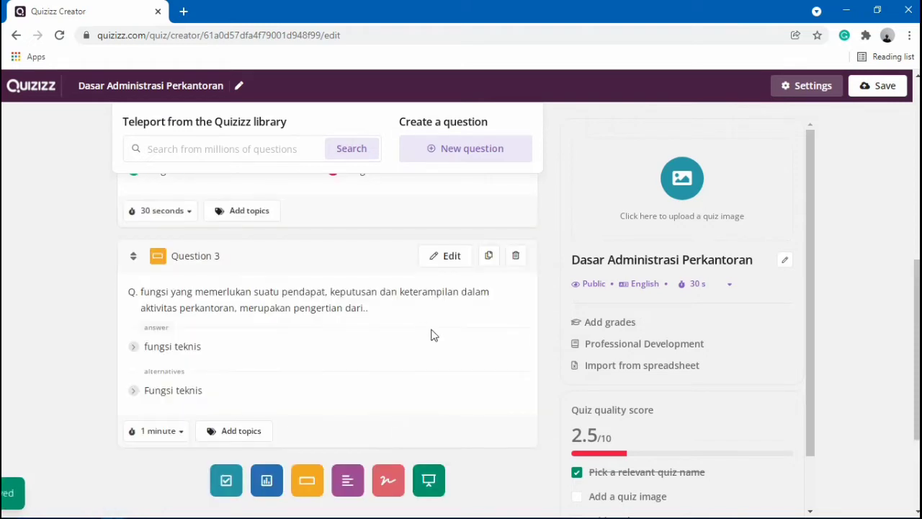
{"action": "left_click", "coordinate": [451, 257]}
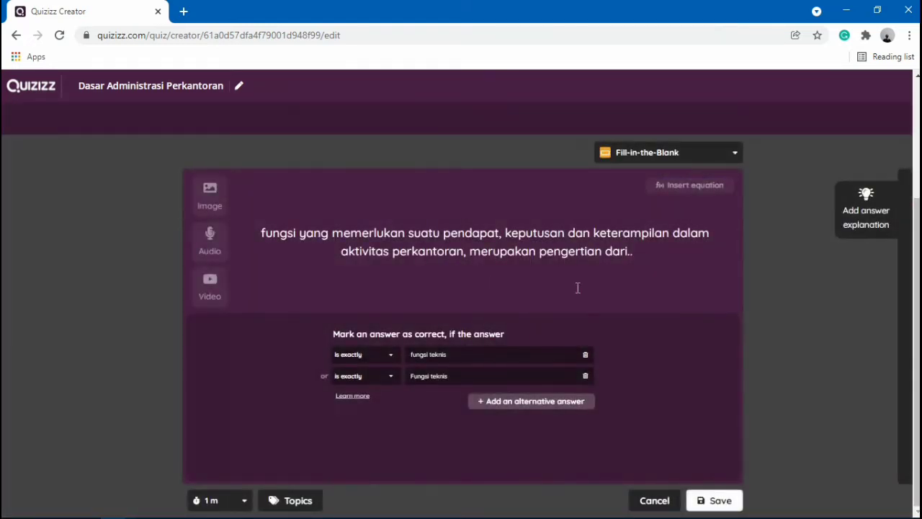
{"action": "left_click_drag", "start_coordinate": [637, 253], "coordinate": [256, 224]}
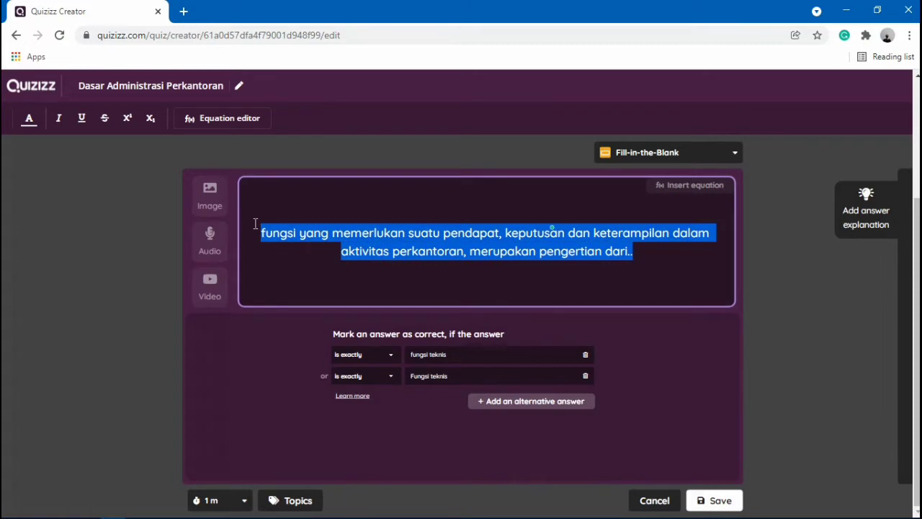
{"action": "left_click", "coordinate": [424, 353]}
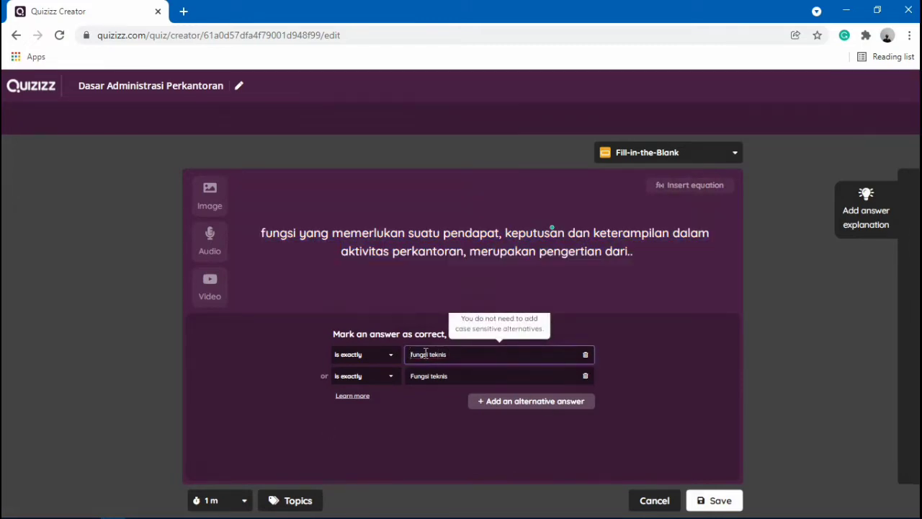
{"action": "left_click_drag", "start_coordinate": [426, 354], "coordinate": [454, 354]}
{"action": "left_click", "coordinate": [668, 359]}
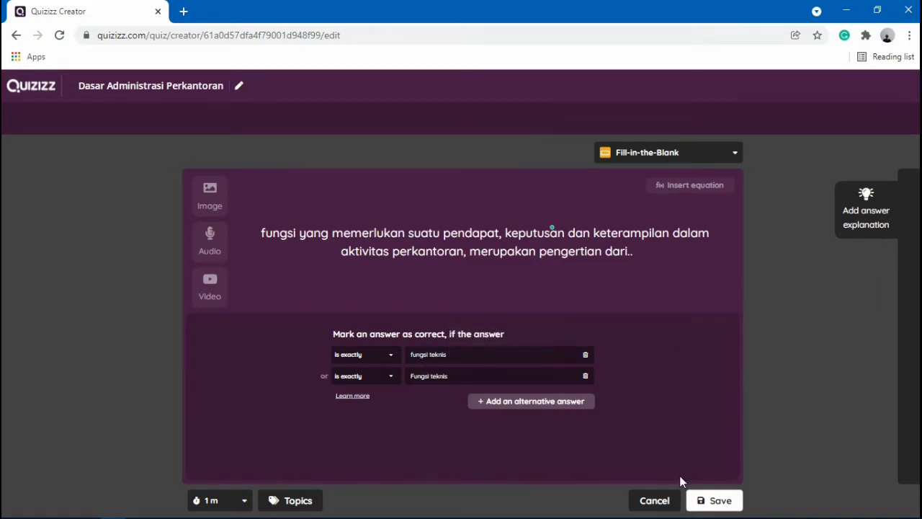
{"action": "left_click", "coordinate": [692, 499]}
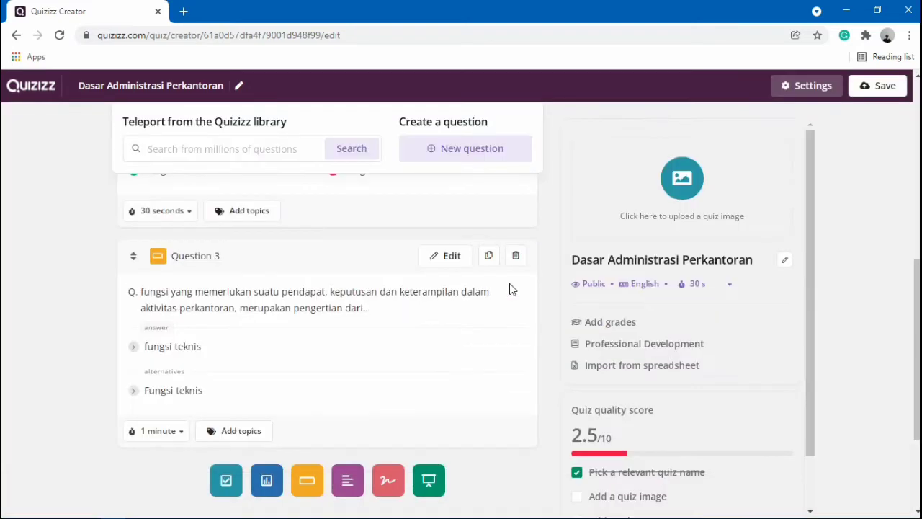
Add an Open-ended question to the quiz and start editing its question text.
{"action": "scroll", "coordinate": [354, 294], "scroll_direction": "down", "scroll_amount": 2}
{"action": "scroll", "coordinate": [428, 206], "scroll_direction": "up", "scroll_amount": 4}
{"action": "left_click", "coordinate": [443, 148]}
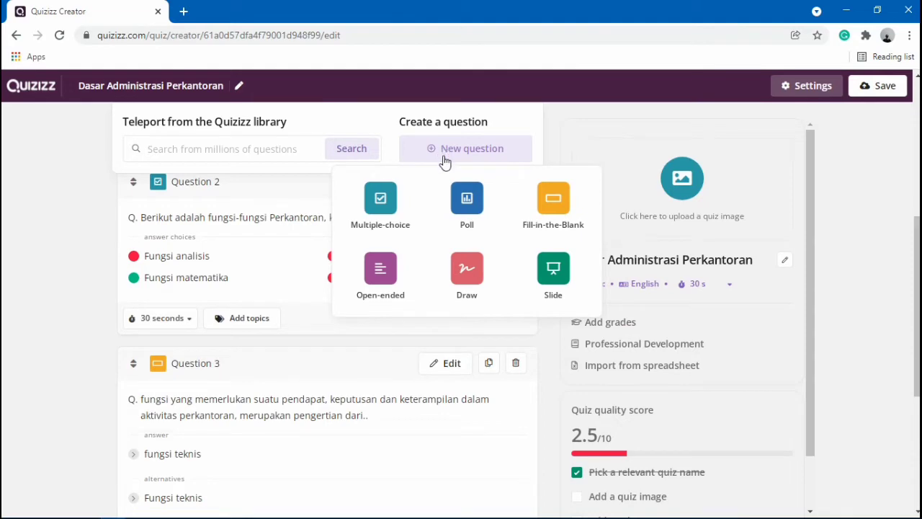
{"action": "left_click", "coordinate": [385, 286]}
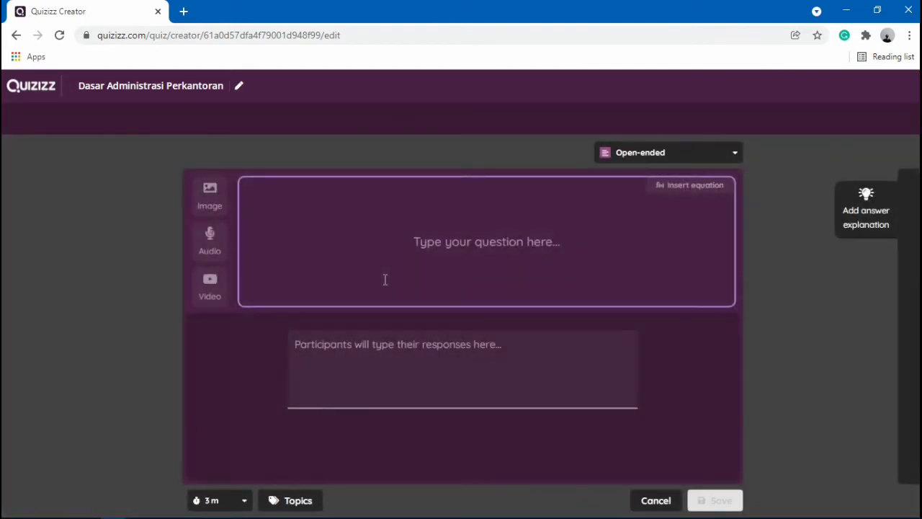
{"action": "left_click", "coordinate": [460, 299]}
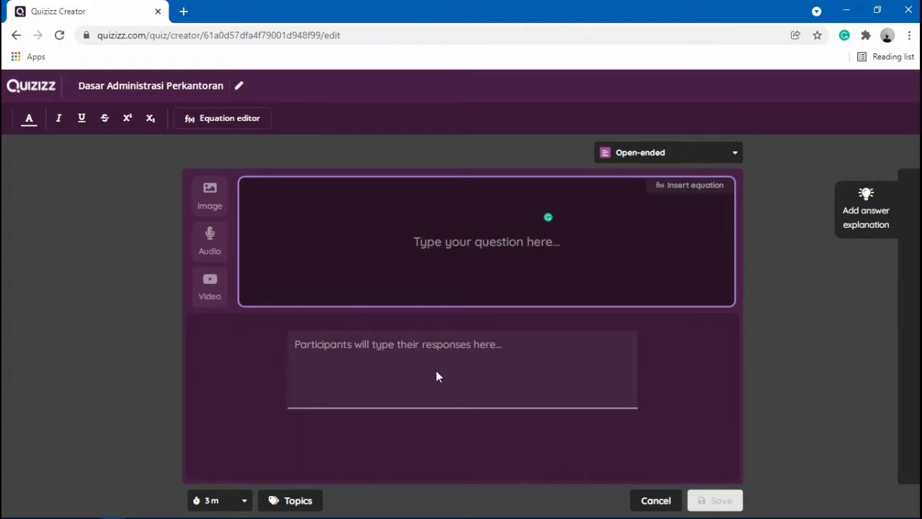
Enter "Menurut kalian penting atau tidak administrasi perkantoran itu ?" as the open-ended question text and save the question.
{"action": "type", "text": "Menurut"}
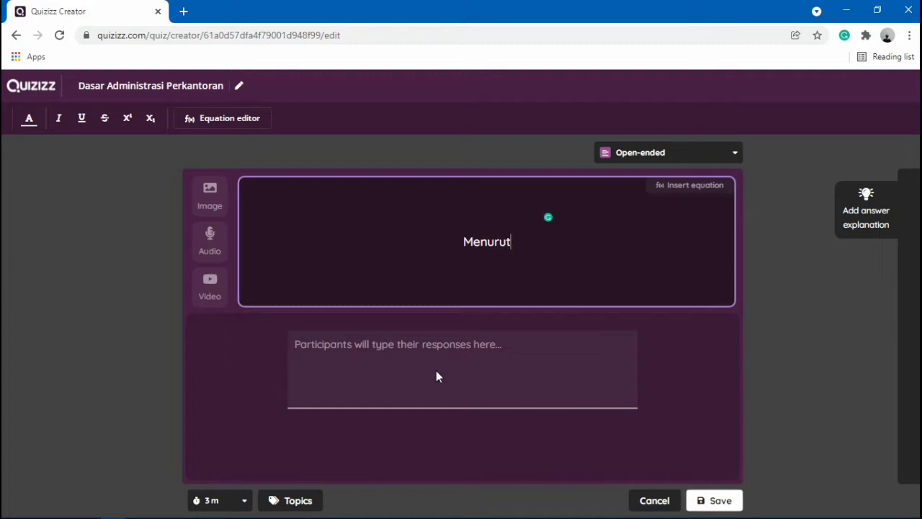
{"action": "type", "text": " kalian penting "}
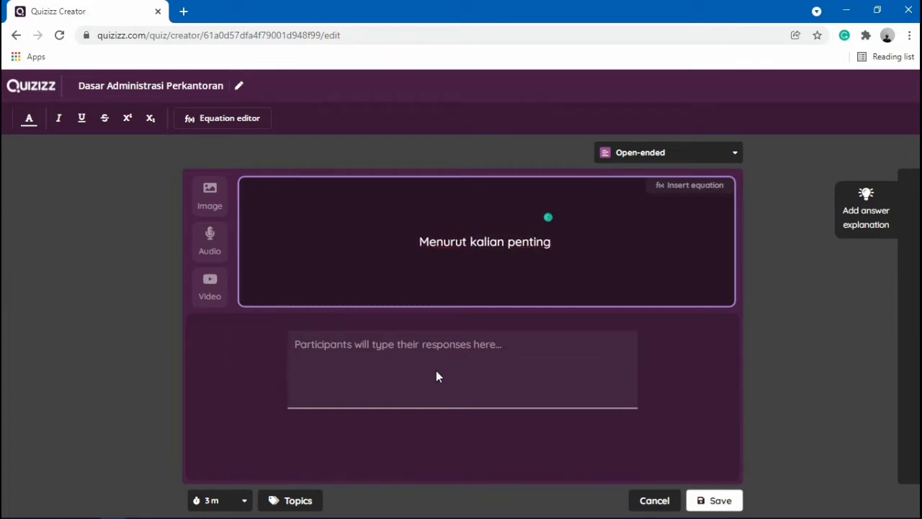
{"action": "type", "text": "atau tidak ad"}
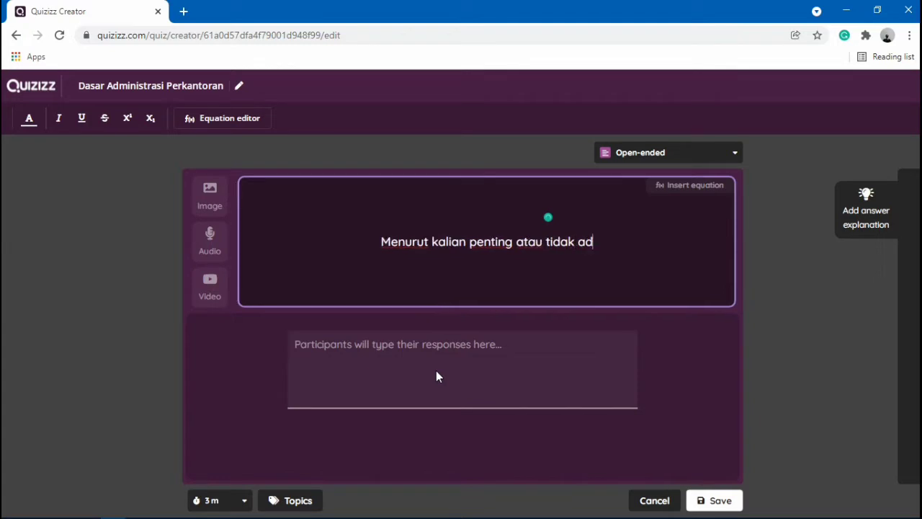
{"action": "type", "text": "ministrasi perka"}
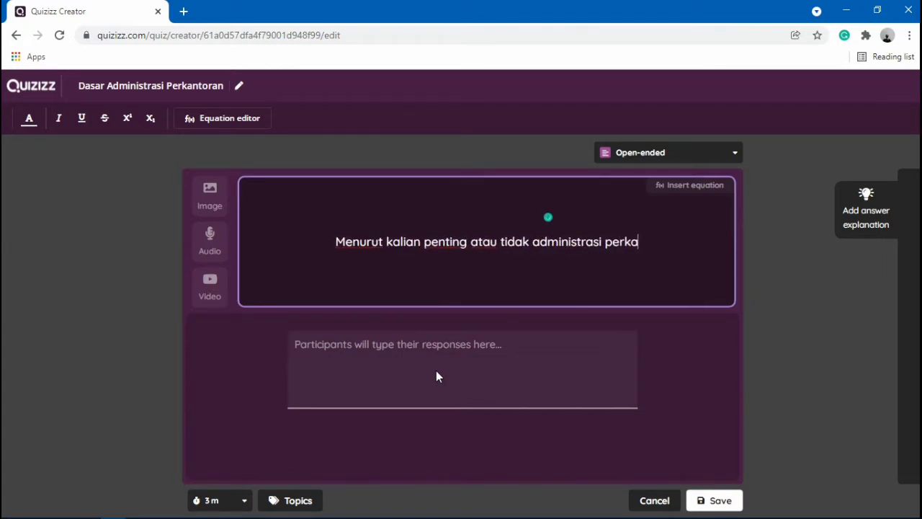
{"action": "type", "text": "ntoran itu "}
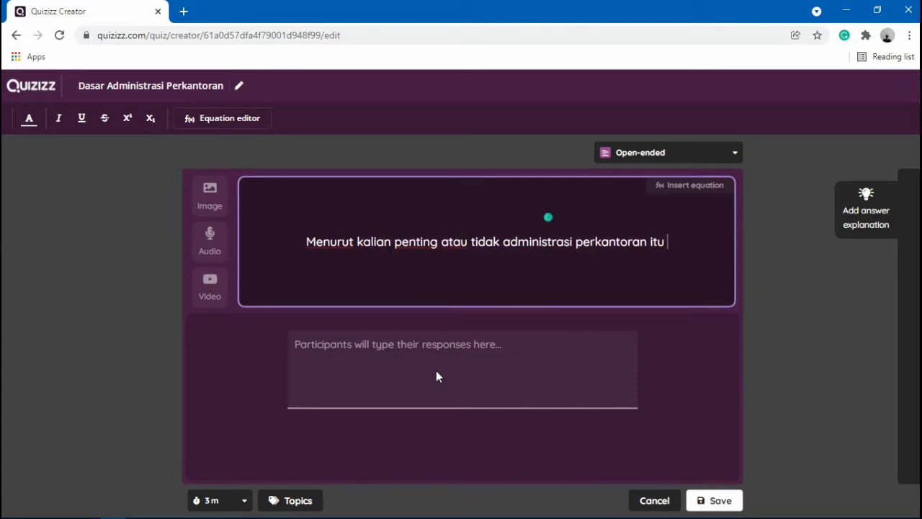
{"action": "type", "text": "?"}
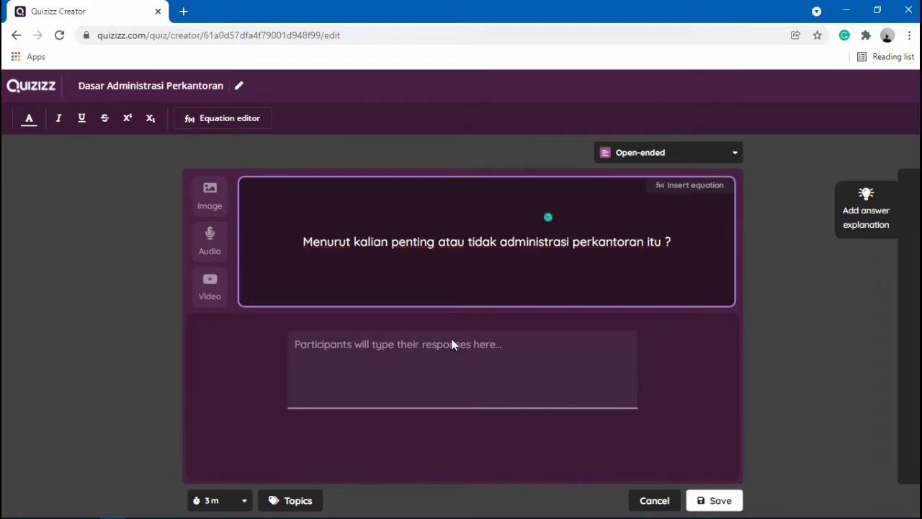
{"action": "left_click", "coordinate": [366, 348]}
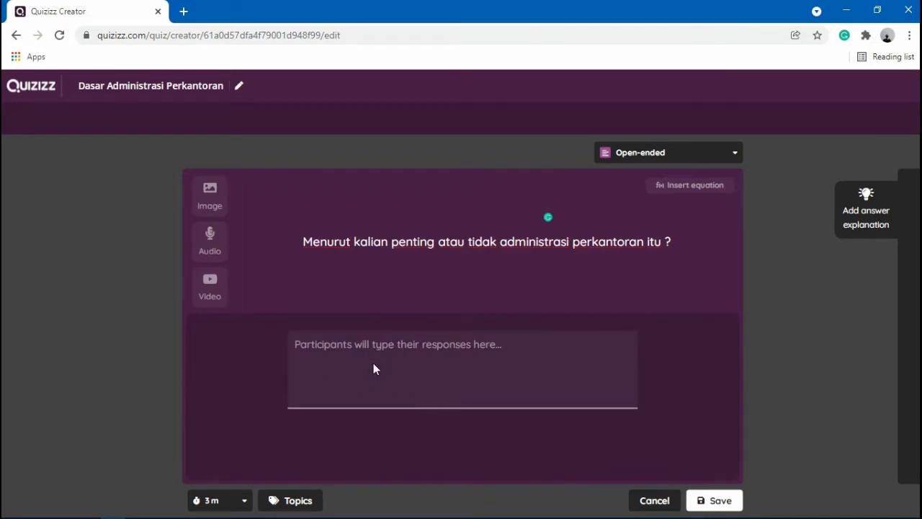
{"action": "left_click", "coordinate": [714, 500]}
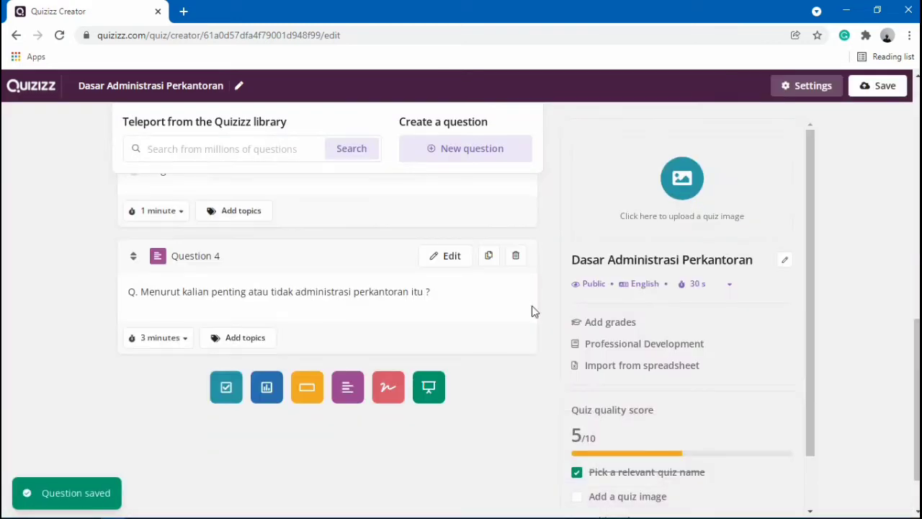
Add a Poll question after question 4 and start editing its question text.
{"action": "left_click", "coordinate": [469, 157]}
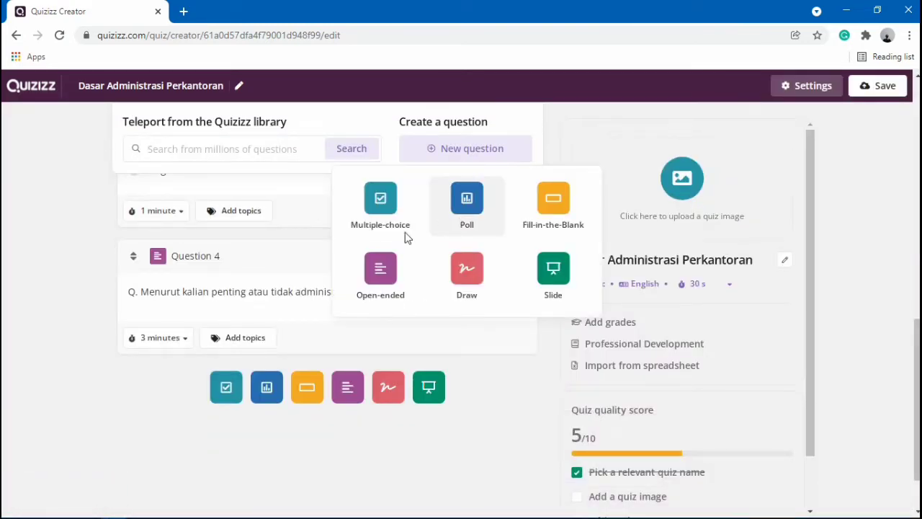
{"action": "left_click", "coordinate": [468, 212]}
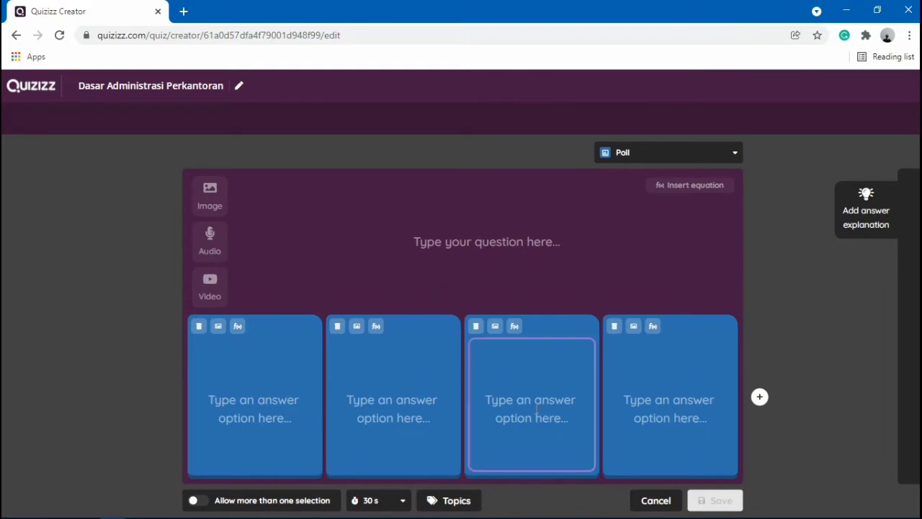
{"action": "left_click", "coordinate": [399, 406]}
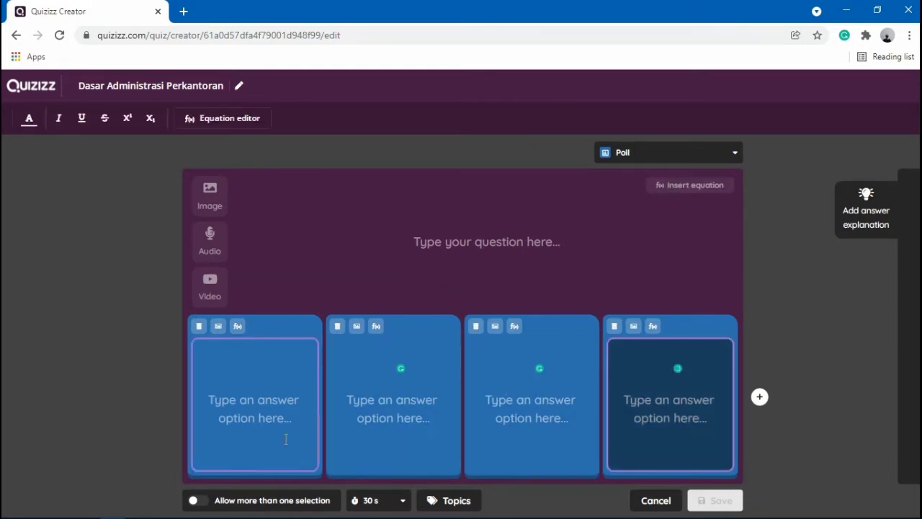
{"action": "left_click", "coordinate": [393, 404]}
{"action": "left_click", "coordinate": [490, 248]}
Copy item 3's heading "Tujuan manajemen administrasi Perkantoran" from the Word document into the poll's question text.
{"action": "mouse_move", "coordinate": [340, 507]}
{"action": "left_click", "coordinate": [341, 423]}
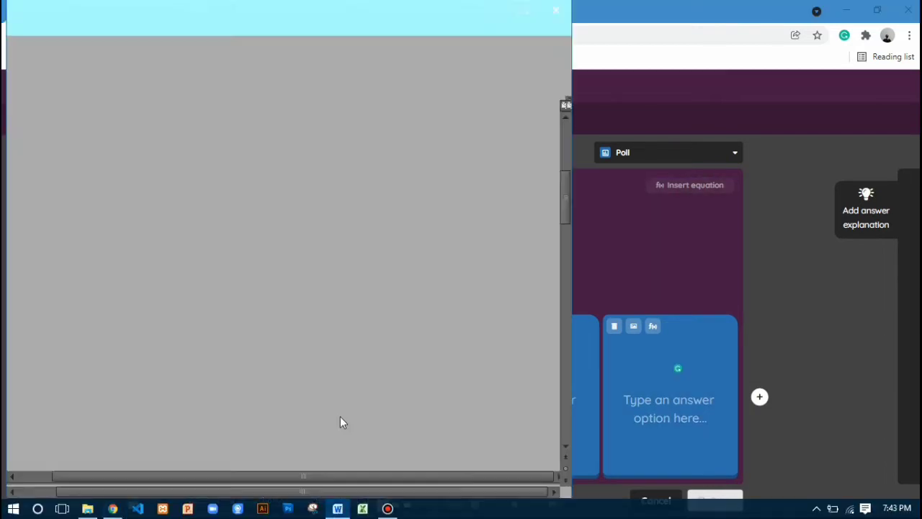
{"action": "scroll", "coordinate": [141, 260], "scroll_direction": "up", "scroll_amount": 4}
{"action": "mouse_move", "coordinate": [96, 224]}
{"action": "left_mouse_down"}
{"action": "mouse_move", "coordinate": [325, 224]}
{"action": "mouse_move", "coordinate": [114, 219]}
{"action": "left_mouse_up"}
{"action": "key", "text": "ctrl+c"}
{"action": "left_click", "coordinate": [329, 224]}
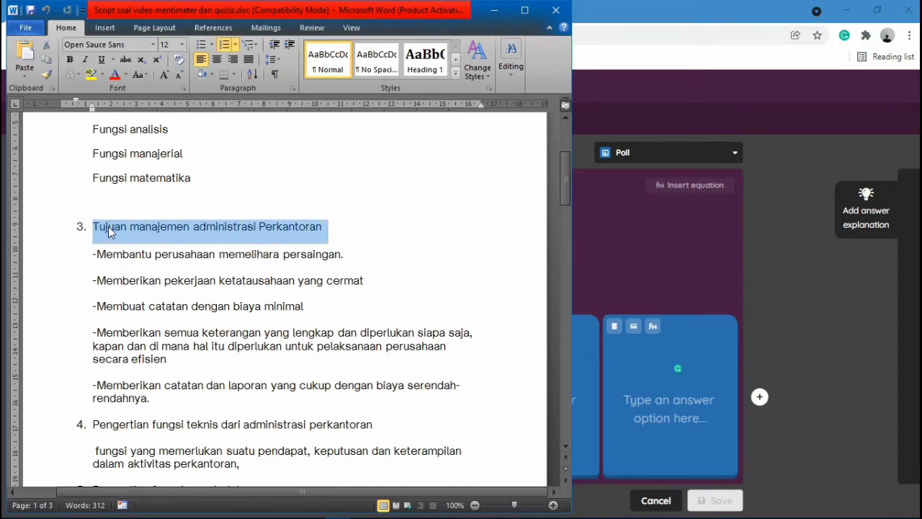
{"action": "key", "text": "BackSpace"}
{"action": "key", "text": "ctrl+z"}
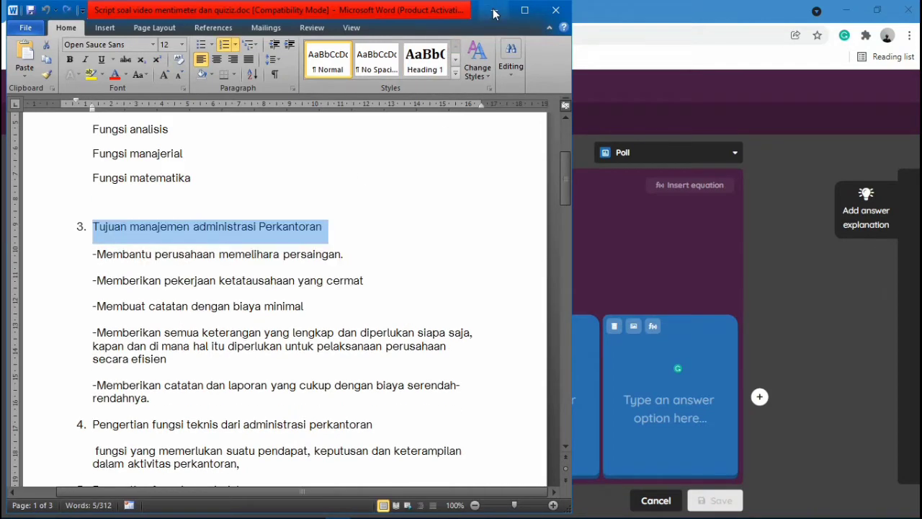
{"action": "left_click", "coordinate": [494, 12]}
{"action": "key", "text": "ctrl+v"}
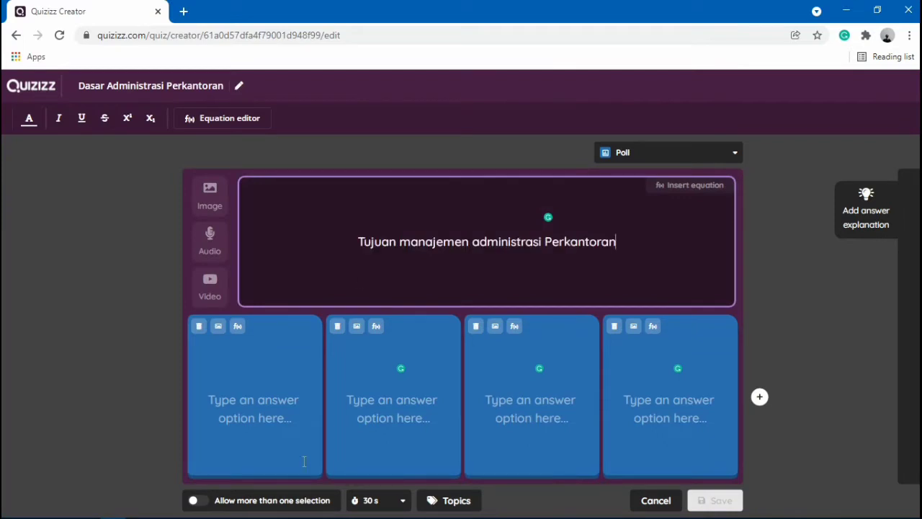
Copy "Membantu perusahaan memelihara persaingan." from item 3 of the Word document into the poll's fourth answer option.
{"action": "left_click", "coordinate": [338, 509]}
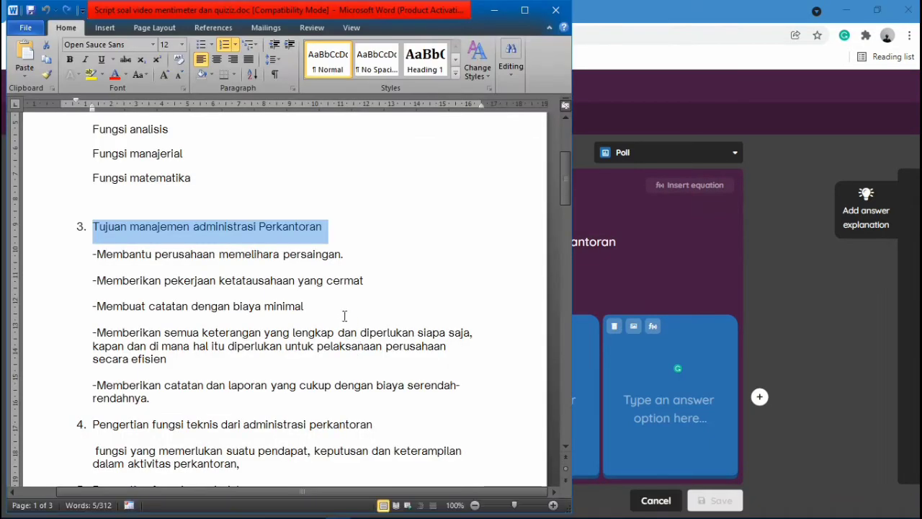
{"action": "left_click_drag", "start_coordinate": [101, 258], "coordinate": [354, 251]}
{"action": "key", "text": "ctrl+c"}
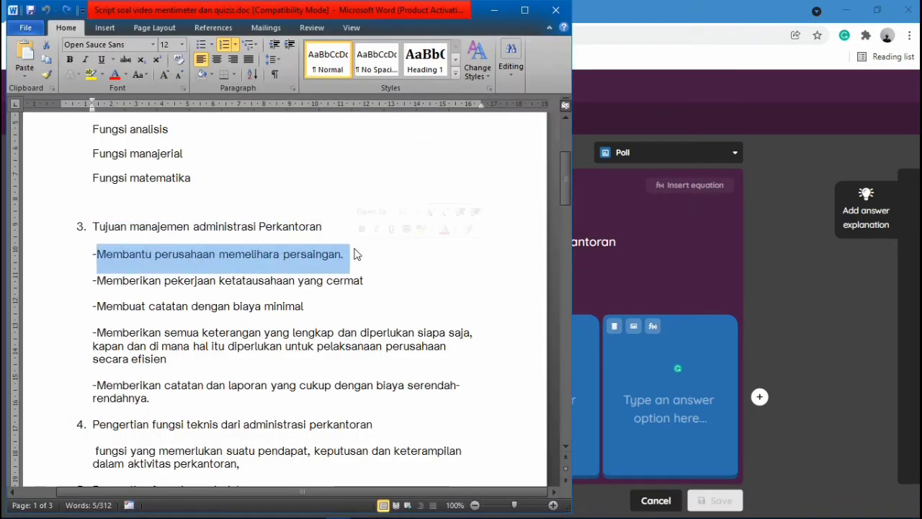
{"action": "left_click", "coordinate": [706, 395]}
{"action": "key", "text": "ctrl+v"}
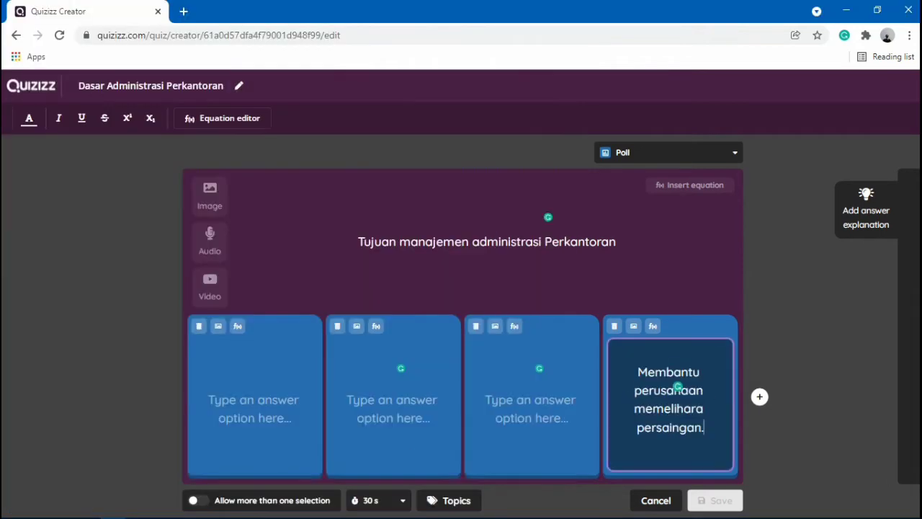
Copy item 3's point beginning "Memberikan semua keterangan yang lengkap" from the Word document into the poll's third answer option, without its leading hyphen.
{"action": "mouse_move", "coordinate": [337, 507]}
{"action": "left_click", "coordinate": [343, 481]}
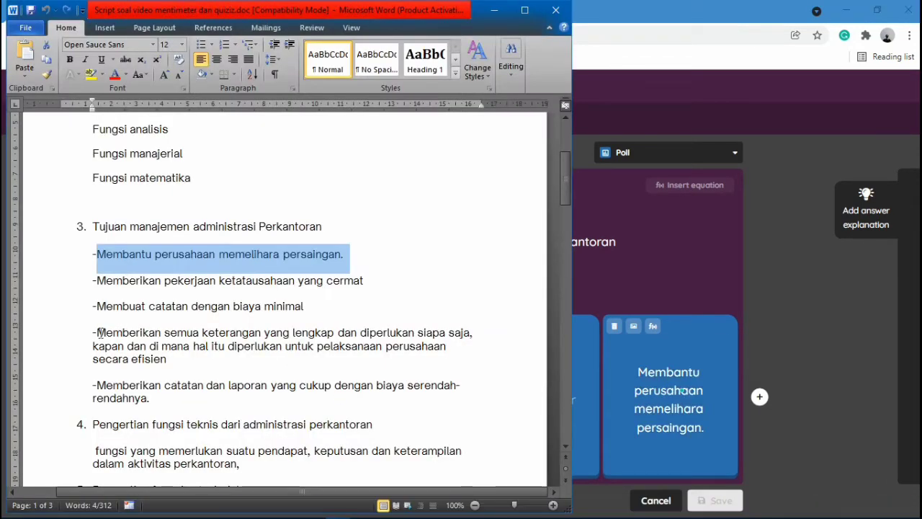
{"action": "left_click_drag", "start_coordinate": [94, 332], "coordinate": [178, 360]}
{"action": "key", "text": "ctrl+c"}
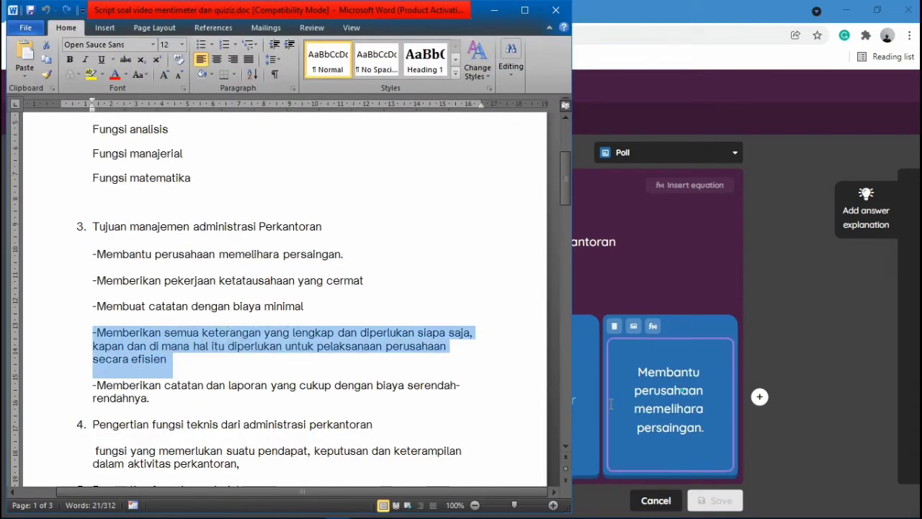
{"action": "left_click", "coordinate": [581, 392]}
{"action": "key", "text": "ctrl+v"}
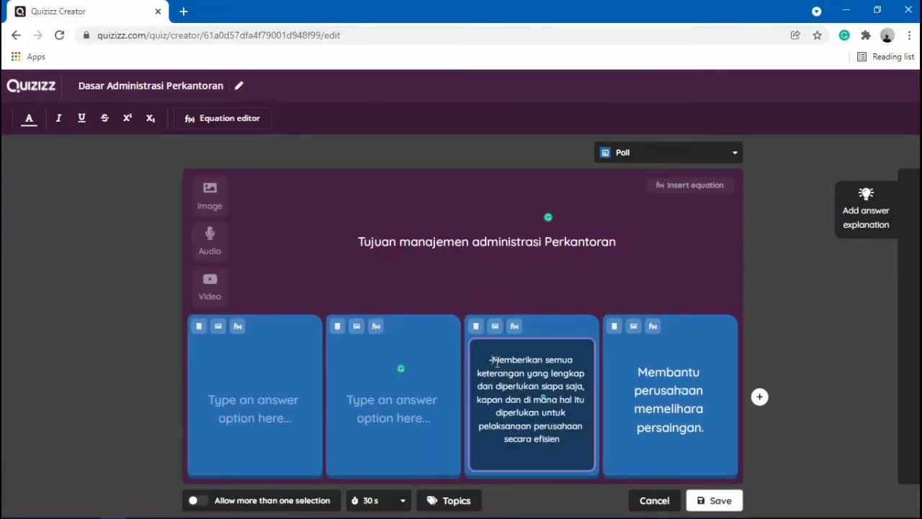
Copy "Memberikan pekerjaan ketatausahaan yang cermat" from item 3 of the Word document into the poll's first answer option.
{"action": "mouse_move", "coordinate": [338, 507]}
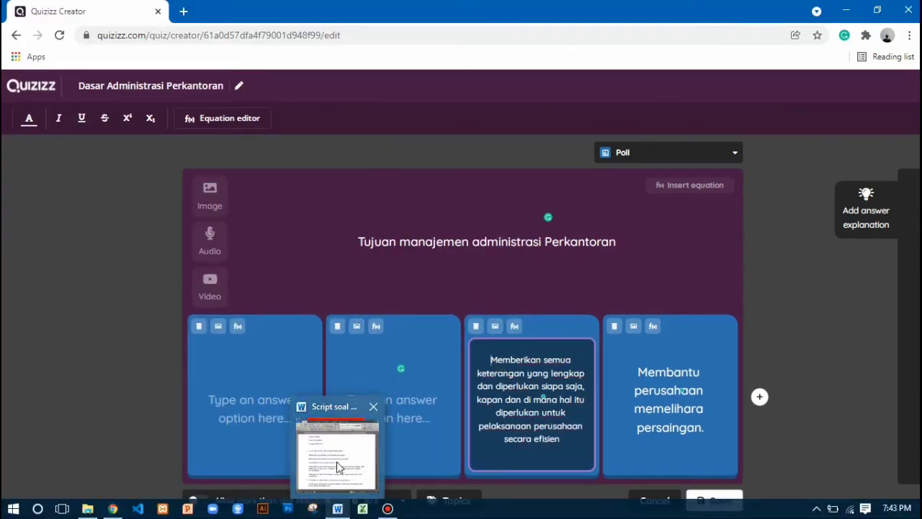
{"action": "left_click", "coordinate": [337, 461]}
{"action": "left_click_drag", "start_coordinate": [98, 279], "coordinate": [365, 281]}
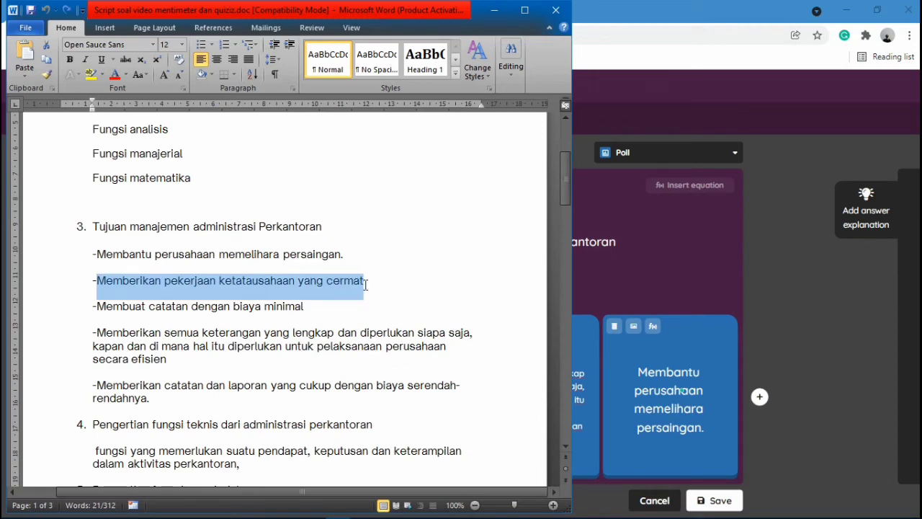
{"action": "key", "text": "ctrl+c"}
{"action": "left_click", "coordinate": [634, 390]}
{"action": "left_click", "coordinate": [252, 403]}
{"action": "key", "text": "ctrl+v"}
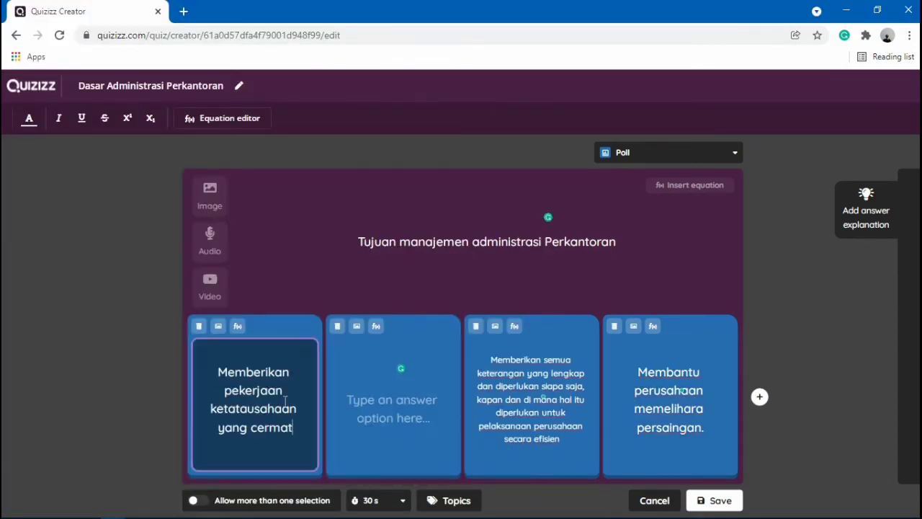
Copy "Membuat catatan dengan biaya minimal" from item 3 of the Word document into the poll's second answer option.
{"action": "mouse_move", "coordinate": [338, 508]}
{"action": "left_click", "coordinate": [337, 454]}
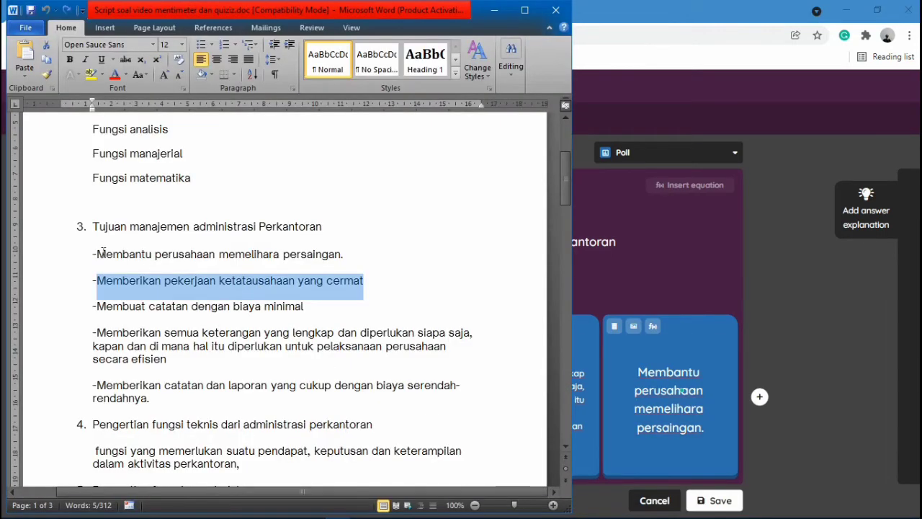
{"action": "left_click_drag", "start_coordinate": [95, 307], "coordinate": [321, 307]}
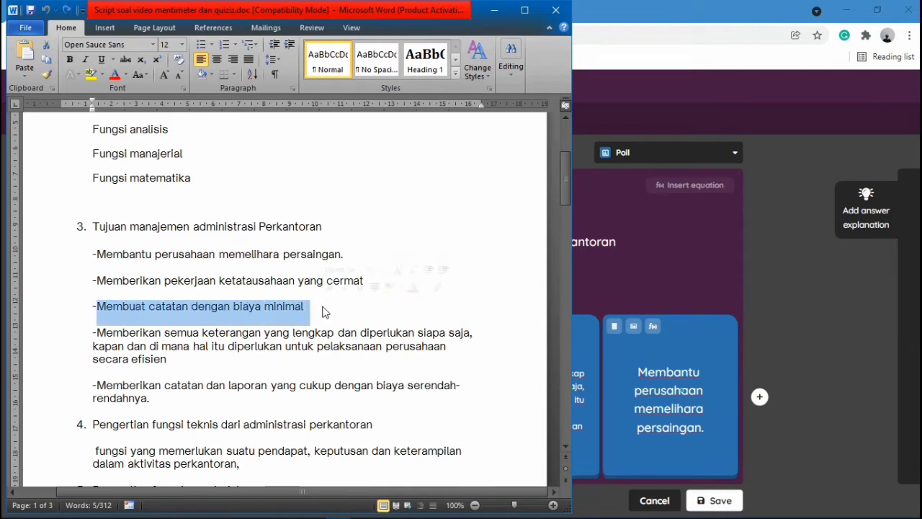
{"action": "key", "text": "ctrl+c"}
{"action": "left_click", "coordinate": [628, 400]}
{"action": "left_click", "coordinate": [358, 400]}
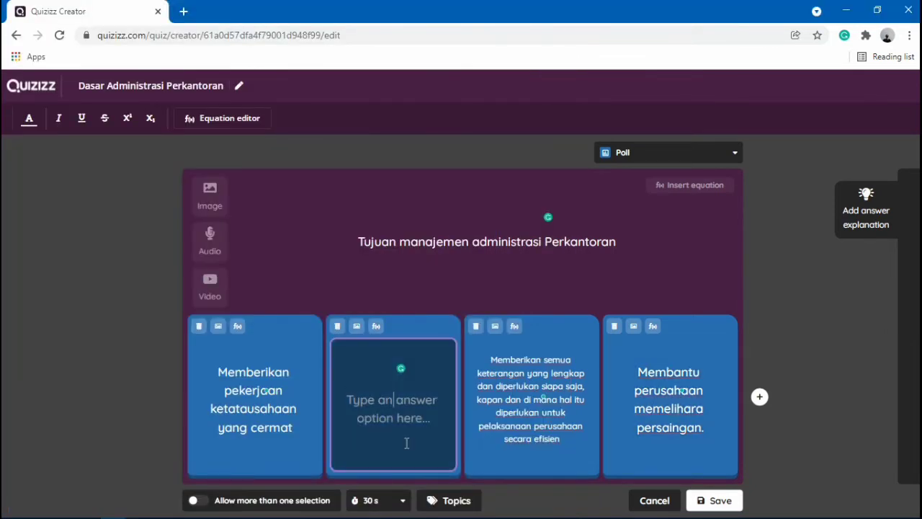
{"action": "key", "text": "ctrl+v"}
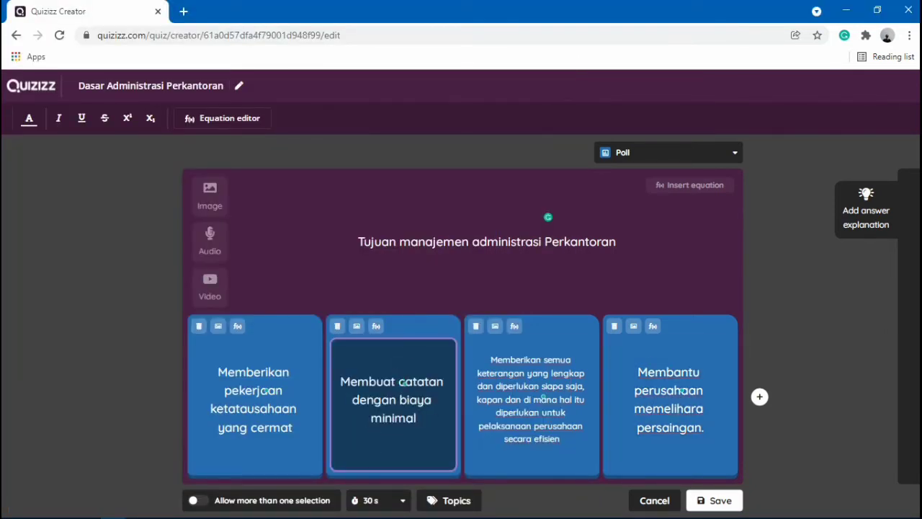
Append "..." to the poll's question text and save the question.
{"action": "left_click", "coordinate": [634, 247]}
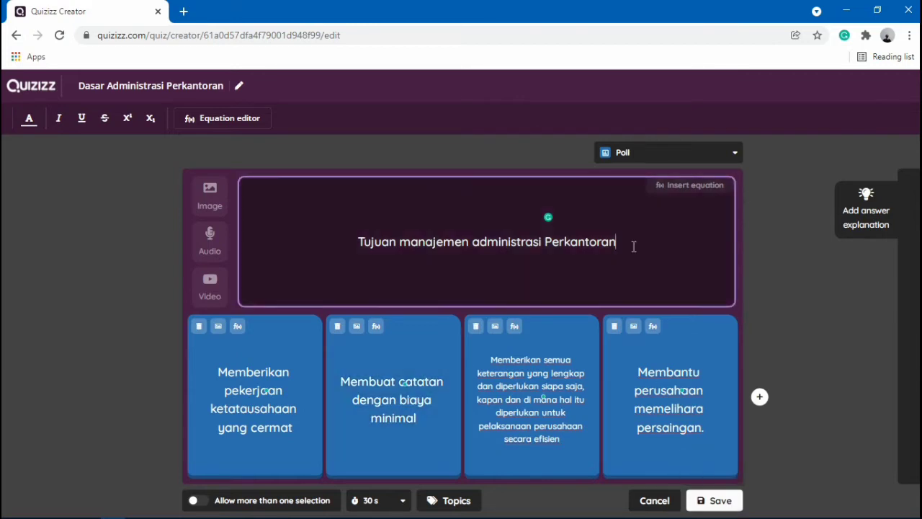
{"action": "type", "text": "..."}
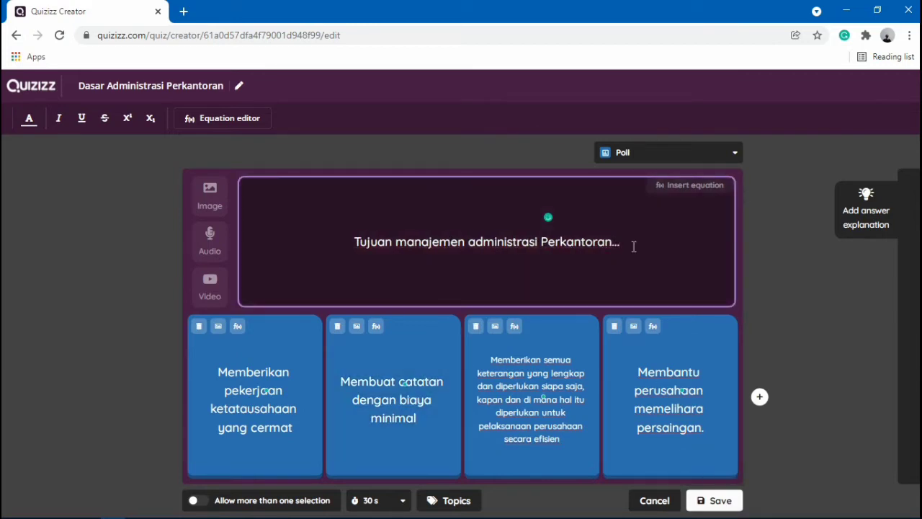
{"action": "left_click", "coordinate": [714, 500]}
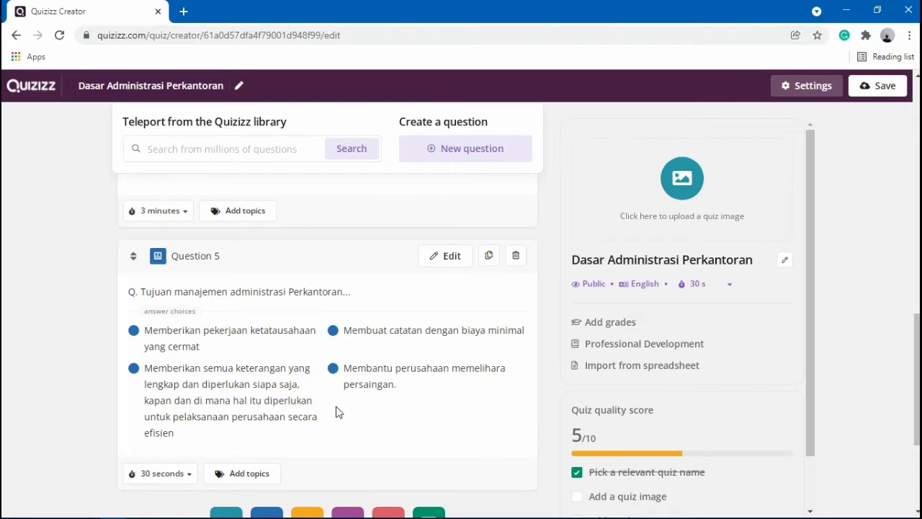
Reopen poll question 5 for editing, review the wording of its third answer option, and save the question again.
{"action": "left_click", "coordinate": [450, 257]}
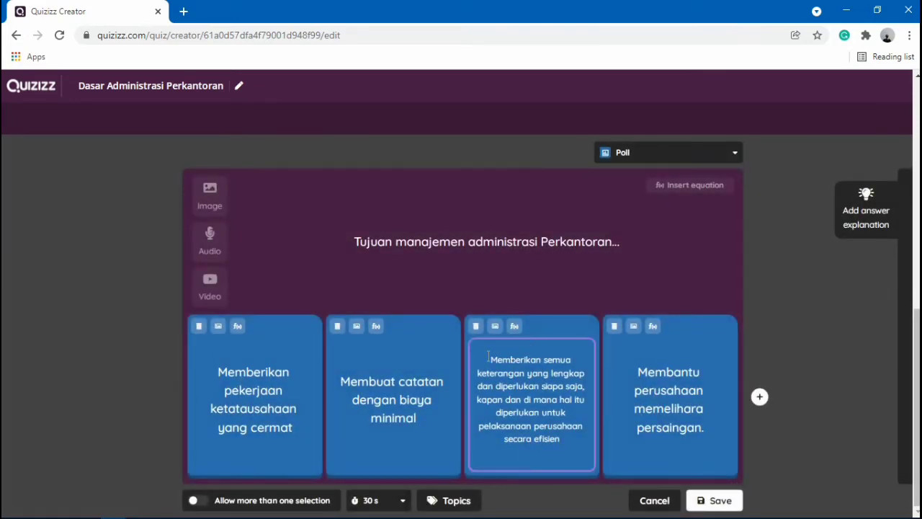
{"action": "left_click_drag", "start_coordinate": [488, 355], "coordinate": [571, 441]}
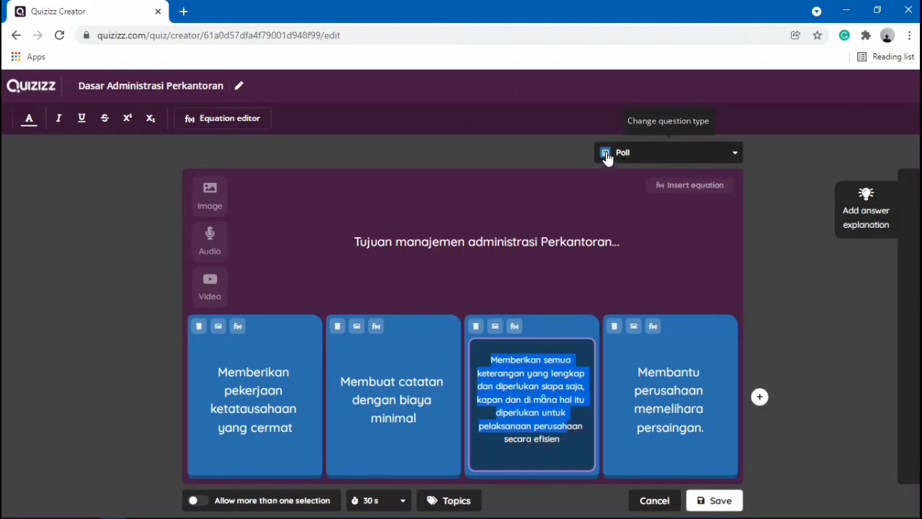
{"action": "left_click_drag", "start_coordinate": [564, 441], "coordinate": [489, 359]}
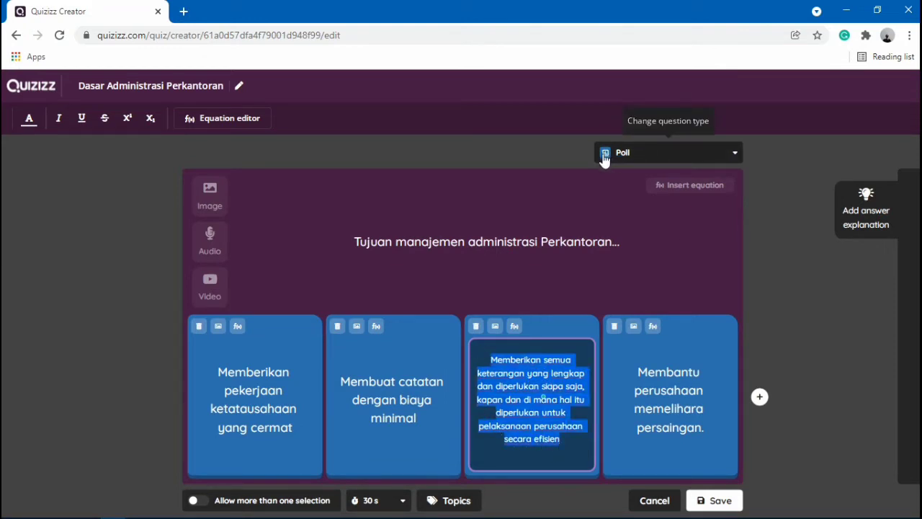
{"action": "left_click", "coordinate": [735, 499]}
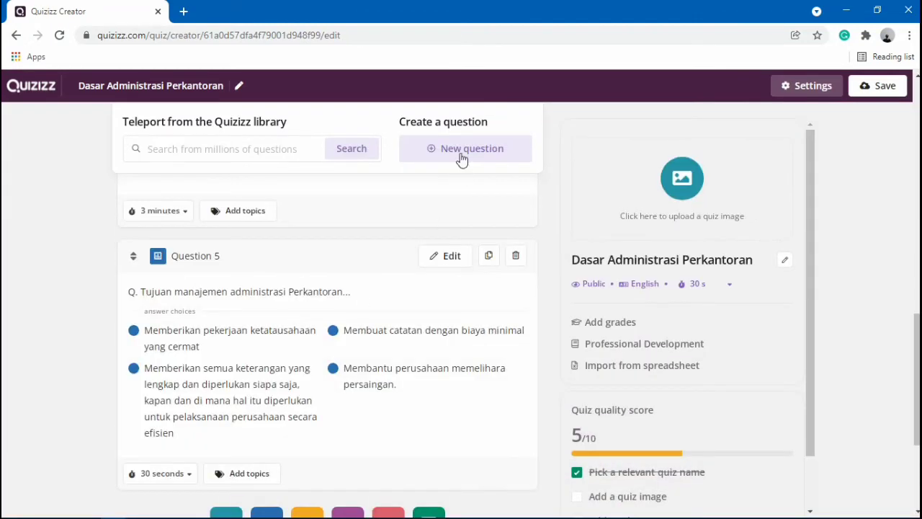
Add a Multiple-choice question and copy item 6's heading "Unsur-Unsur Administrasi Perkantoran" from the Word document into its question text.
{"action": "left_click", "coordinate": [462, 157]}
{"action": "left_click", "coordinate": [394, 206]}
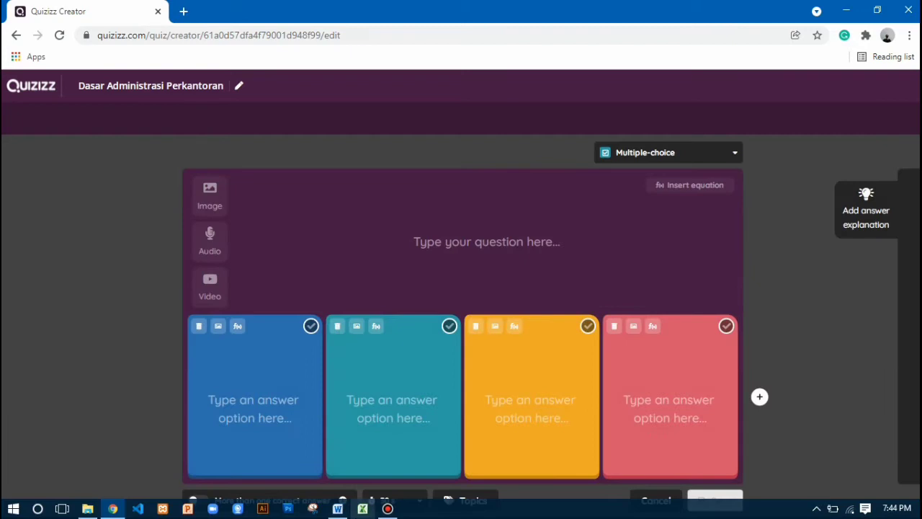
{"action": "mouse_move", "coordinate": [337, 508]}
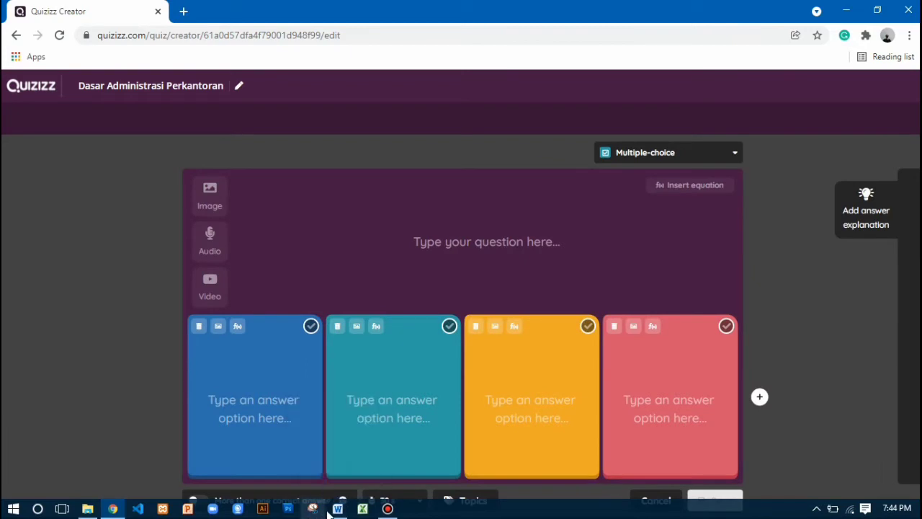
{"action": "left_click", "coordinate": [337, 464]}
{"action": "scroll", "coordinate": [160, 281], "scroll_direction": "down", "scroll_amount": 3}
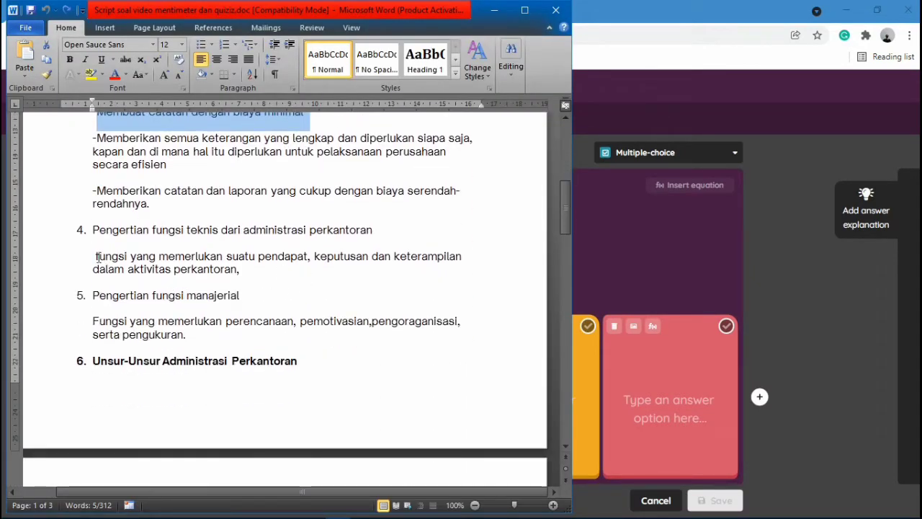
{"action": "left_click_drag", "start_coordinate": [93, 321], "coordinate": [198, 337]}
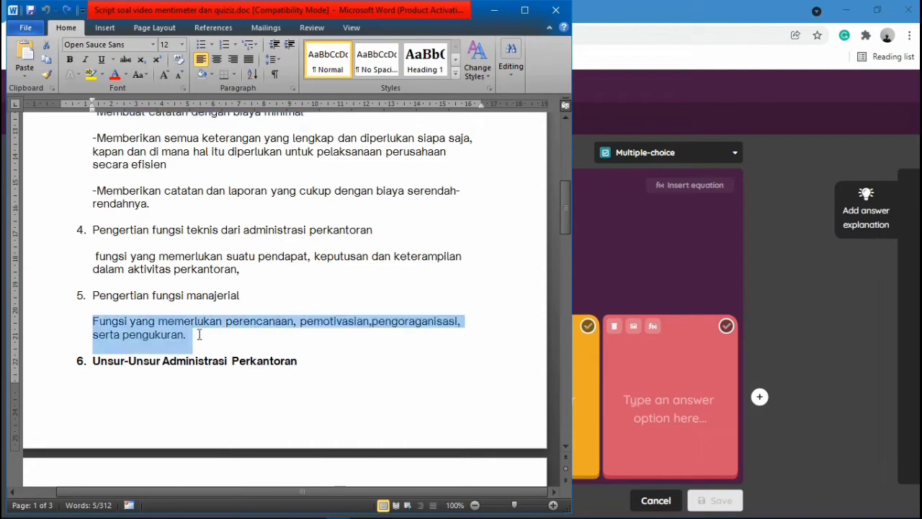
{"action": "scroll", "coordinate": [161, 301], "scroll_direction": "down", "scroll_amount": 3}
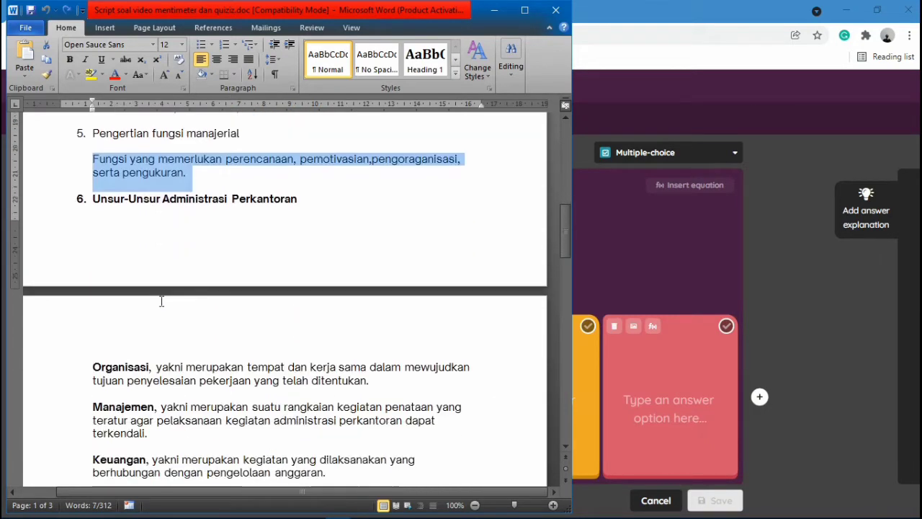
{"action": "left_click_drag", "start_coordinate": [93, 200], "coordinate": [319, 201]}
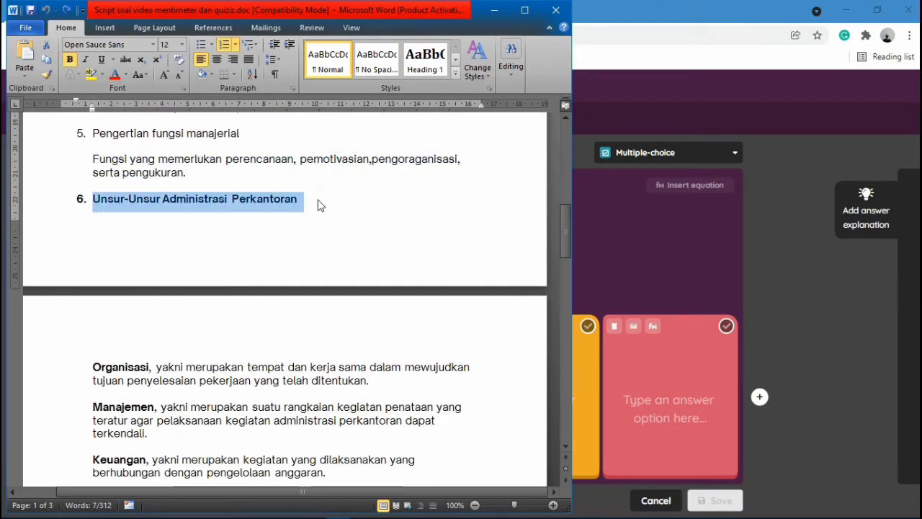
{"action": "left_click", "coordinate": [648, 387]}
{"action": "left_click", "coordinate": [397, 226]}
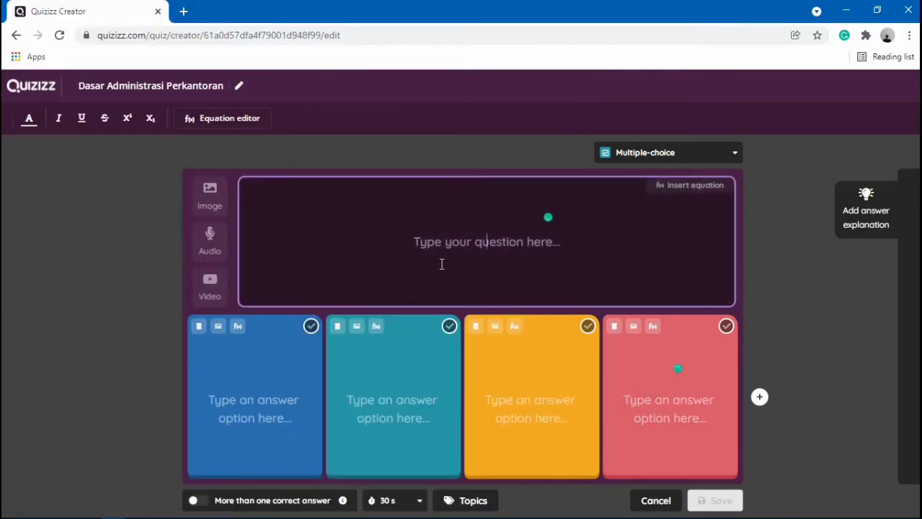
{"action": "key", "text": "ctrl+v"}
{"action": "type", "text": "...."}
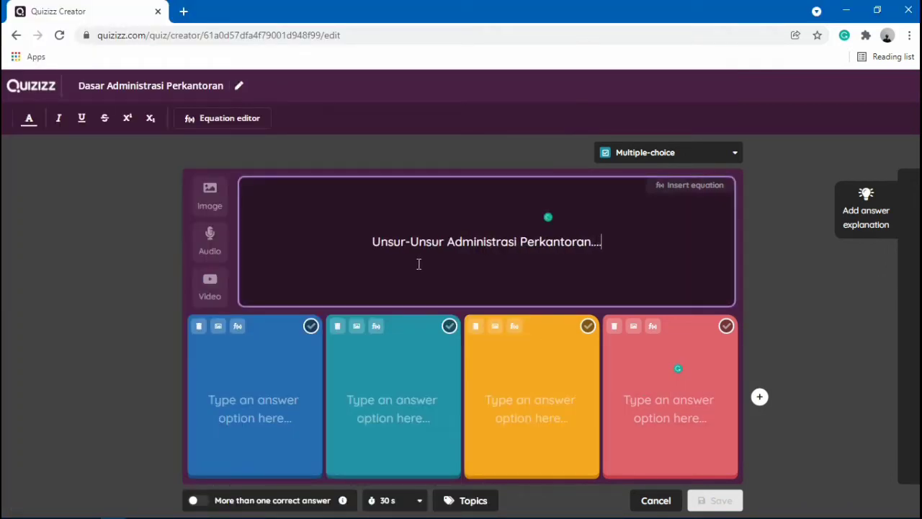
{"action": "key", "text": "BackSpace"}
{"action": "key", "text": "BackSpace"}
{"action": "key", "text": "BackSpace"}
{"action": "key", "text": "BackSpace"}
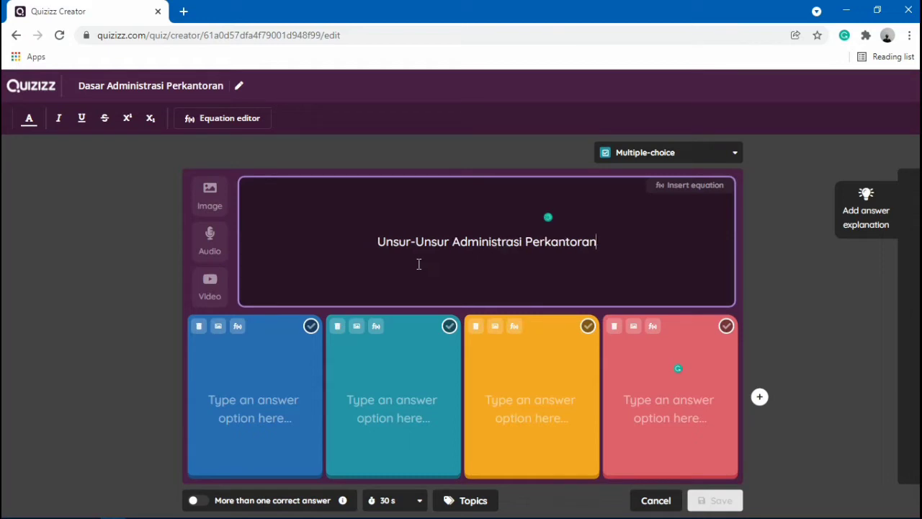
{"action": "type", "text": ", kecuali"}
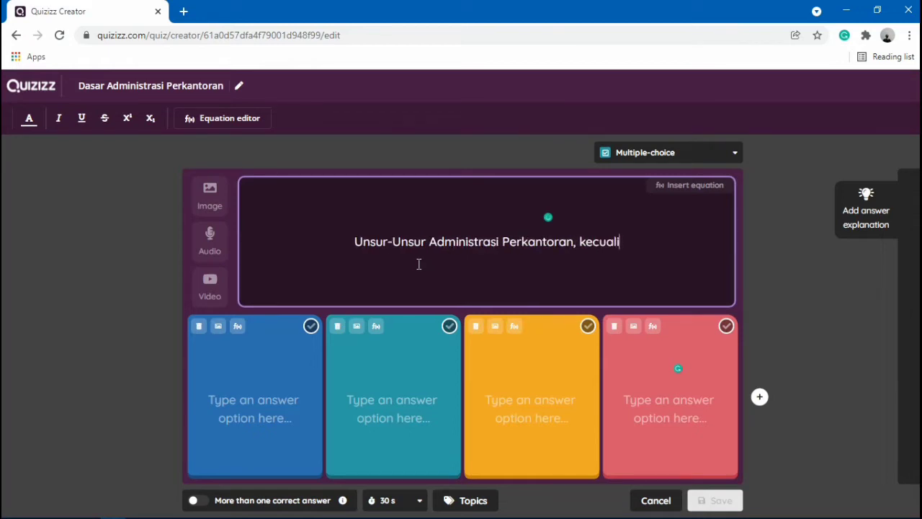
{"action": "key", "text": "BackSpace"}
{"action": "key", "text": "BackSpace"}
{"action": "key", "text": "BackSpace"}
{"action": "key", "text": "BackSpace"}
{"action": "key", "text": "BackSpace"}
{"action": "key", "text": "BackSpace"}
{"action": "key", "text": "BackSpace"}
{"action": "key", "text": "BackSpace"}
{"action": "key", "text": "BackSpace"}
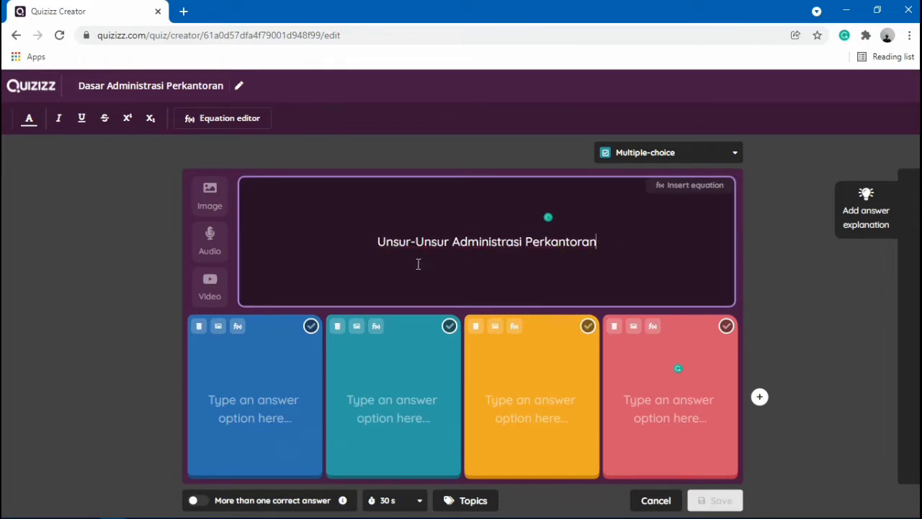
Complete the question text to read "Yang termasuk kedalam Unsur-Unsur Administrasi Perkantoran...".
{"action": "type", "text": "..."}
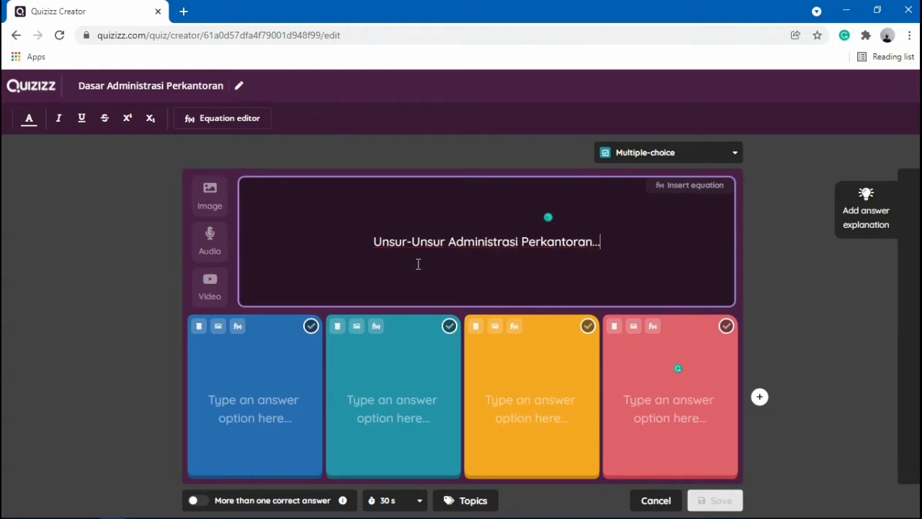
{"action": "left_click", "coordinate": [374, 241]}
{"action": "type", "text": "Yang termasuk"}
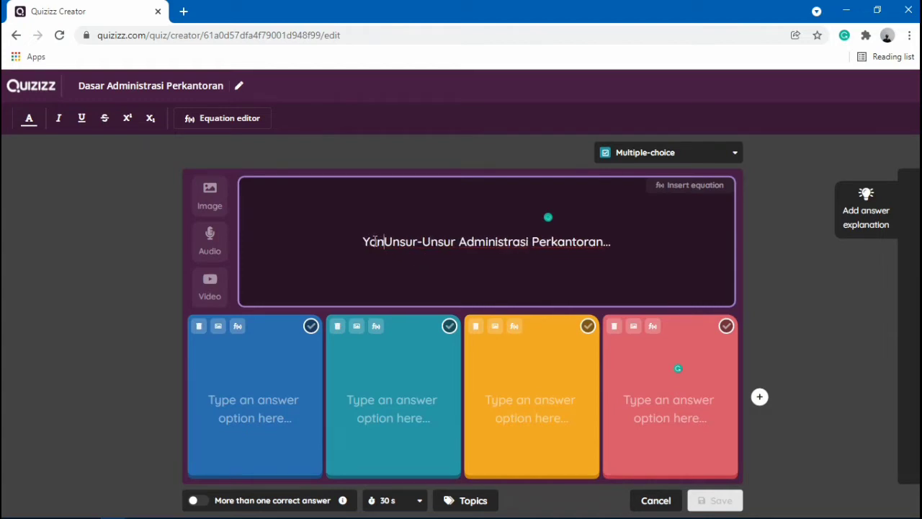
{"action": "type", "text": " kedalam"}
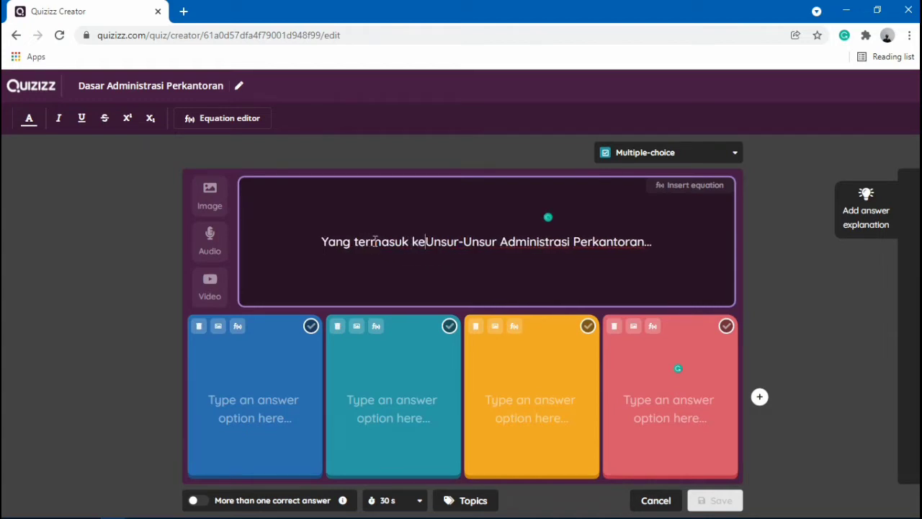
Consult item 6 in the Word document and enter "Organisasi" and "Judi" as the question's first two answer options.
{"action": "left_click", "coordinate": [240, 403]}
{"action": "key", "text": "alt+Tab"}
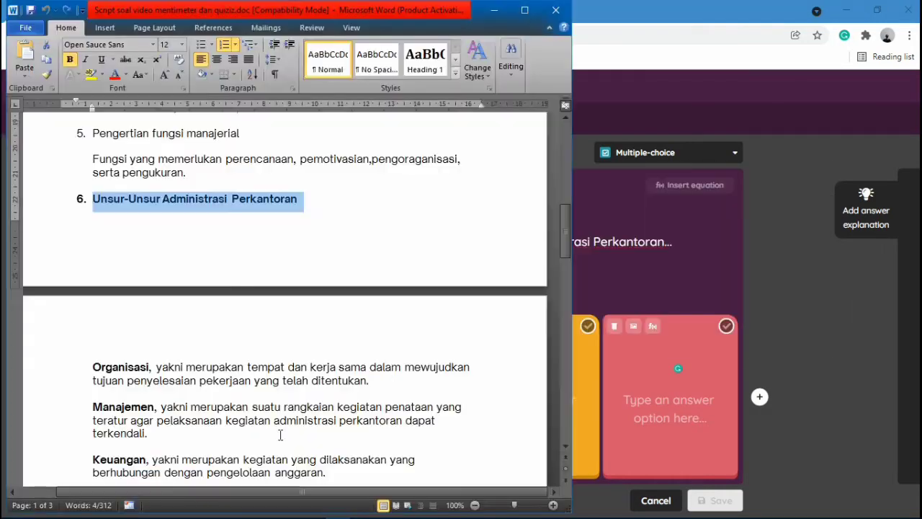
{"action": "scroll", "coordinate": [201, 342], "scroll_direction": "down", "scroll_amount": 2}
{"action": "key", "text": "alt+Tab"}
{"action": "left_click", "coordinate": [199, 344]}
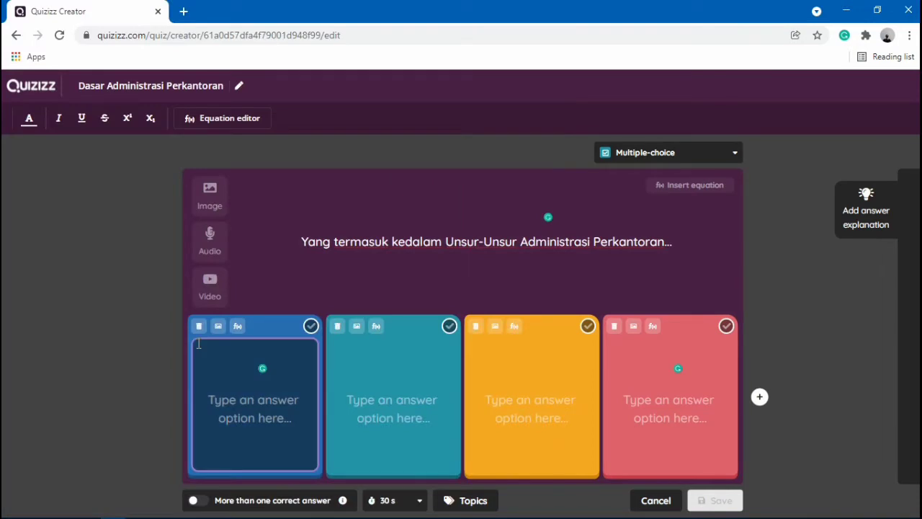
{"action": "type", "text": "Organisasi"}
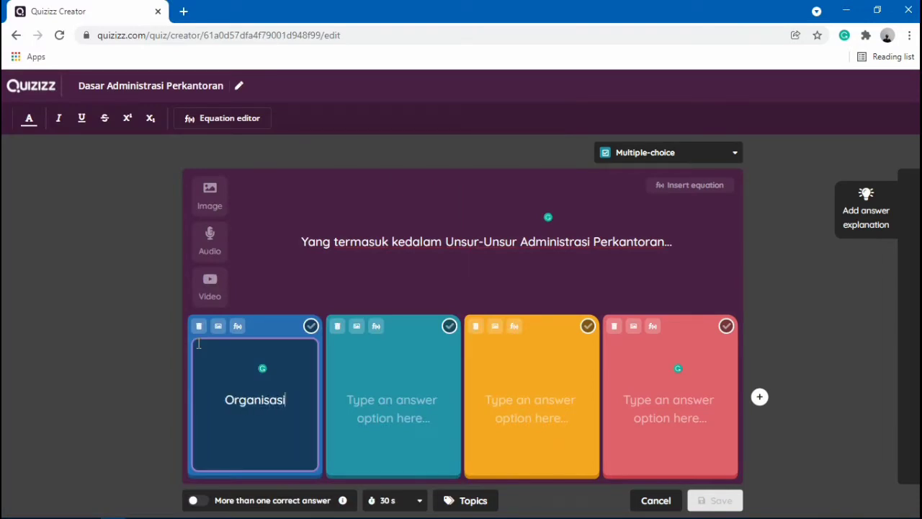
{"action": "left_click", "coordinate": [377, 403]}
{"action": "type", "text": "Judi"}
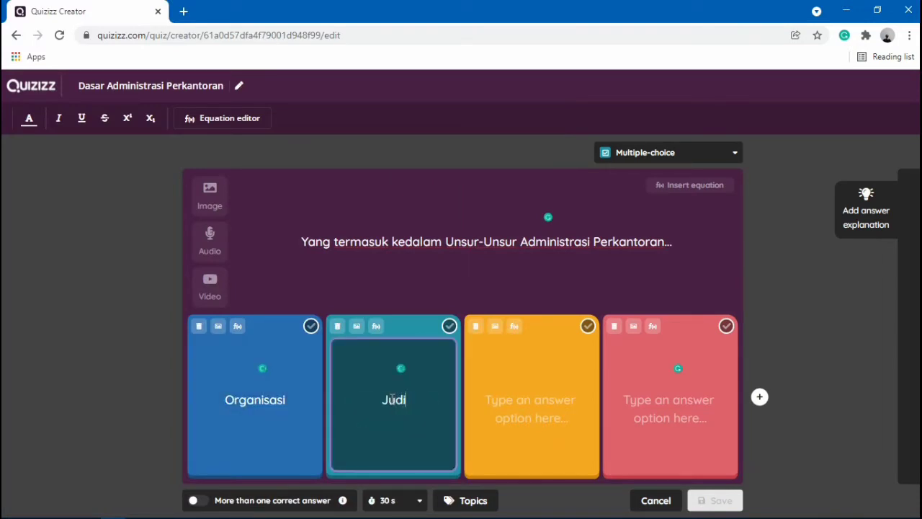
Enter "menghayal" and "bergembira" as the third and fourth answer options.
{"action": "left_click", "coordinate": [503, 389]}
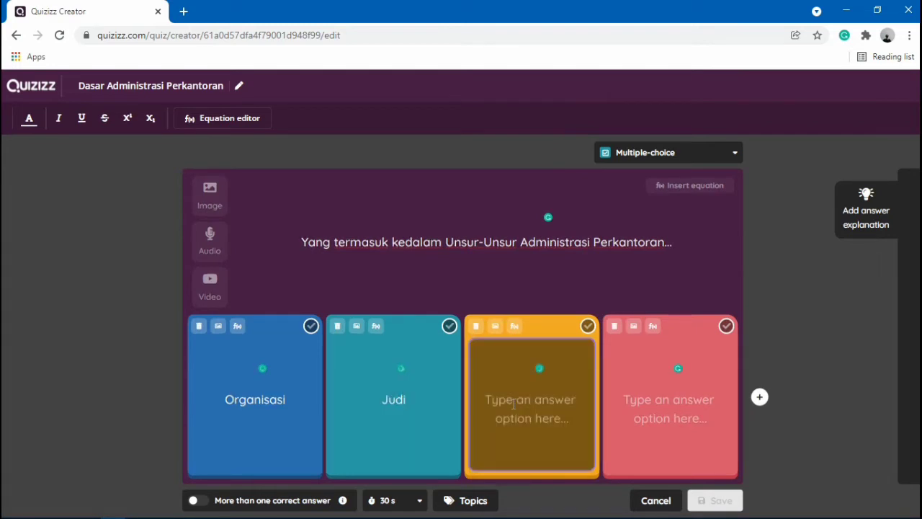
{"action": "type", "text": "MEng"}
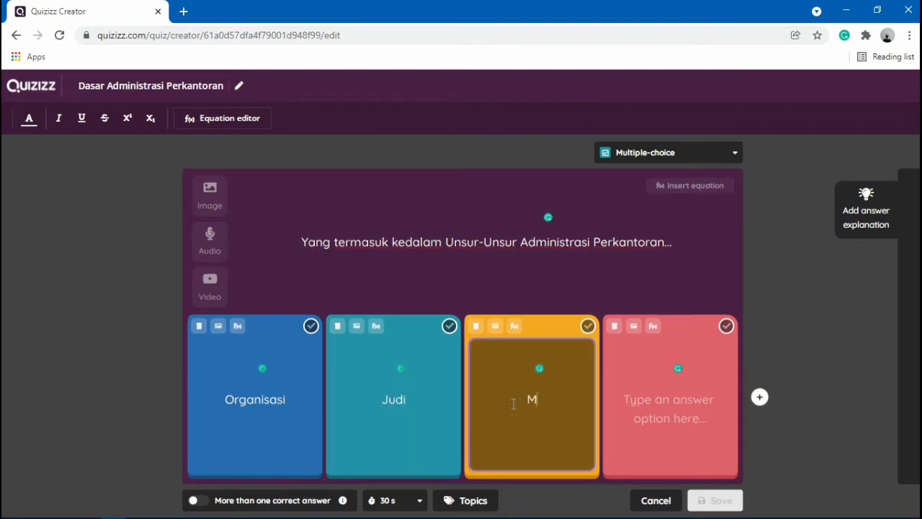
{"action": "key", "text": "BackSpace"}
{"action": "type", "text": "menghayal"}
{"action": "left_click", "coordinate": [686, 407]}
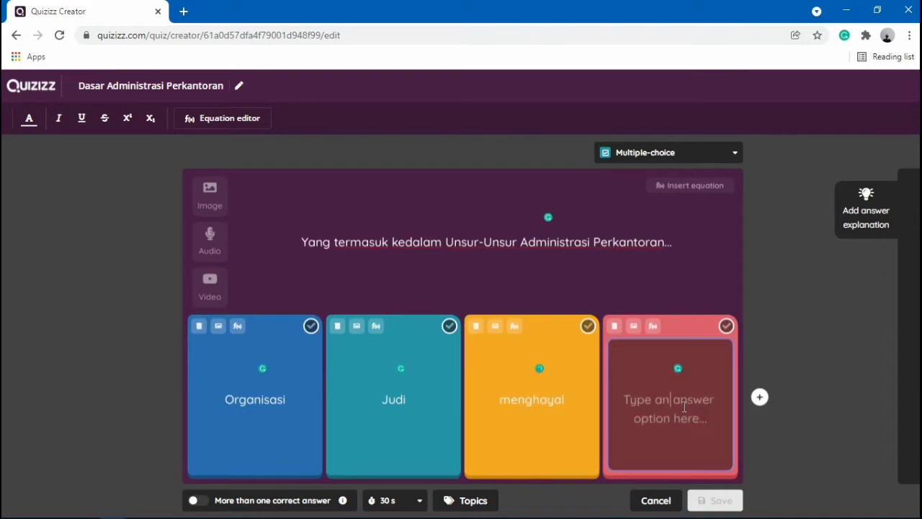
{"action": "type", "text": "ber"}
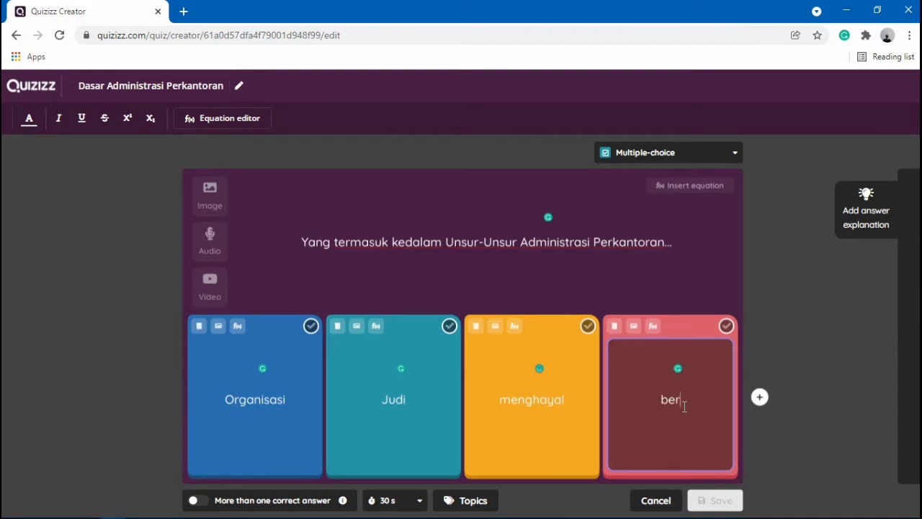
{"action": "type", "text": "gembira"}
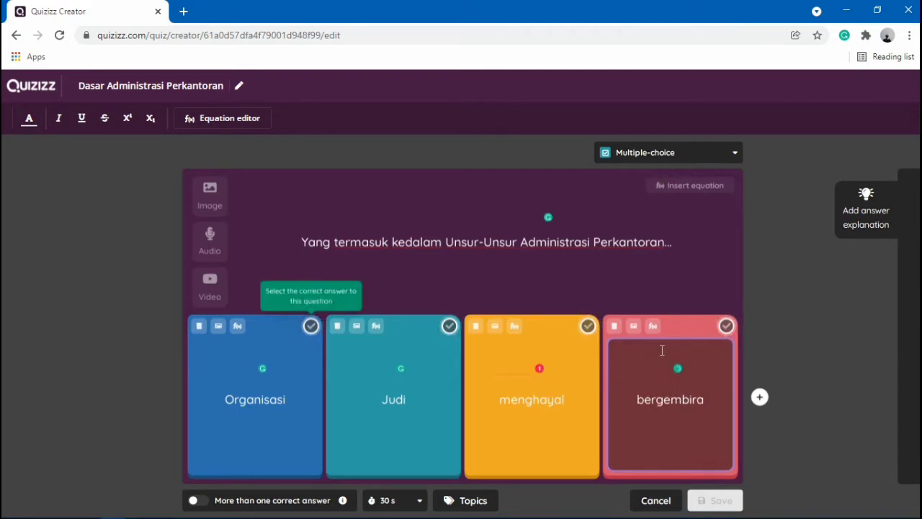
Mark "Organisasi" as the correct answer and save the question.
{"action": "left_click", "coordinate": [311, 326]}
{"action": "left_click", "coordinate": [708, 500]}
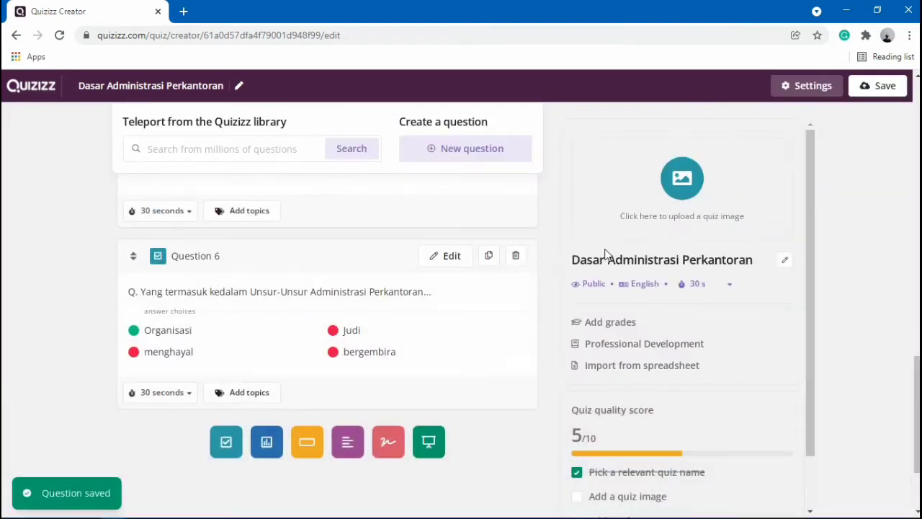
Add a new Fill-in-the-Blank question to the quiz.
{"action": "scroll", "coordinate": [363, 249], "scroll_direction": "down", "scroll_amount": 2}
{"action": "left_click", "coordinate": [451, 154]}
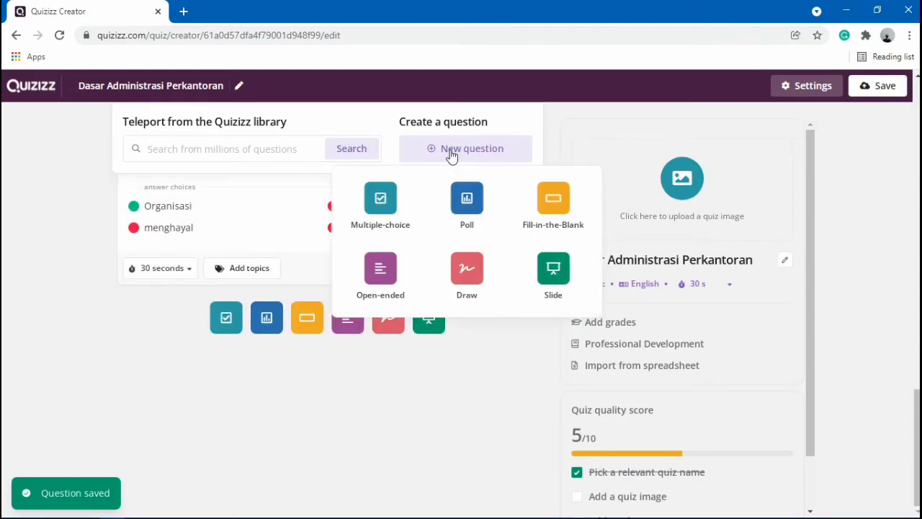
{"action": "mouse_move", "coordinate": [188, 517]}
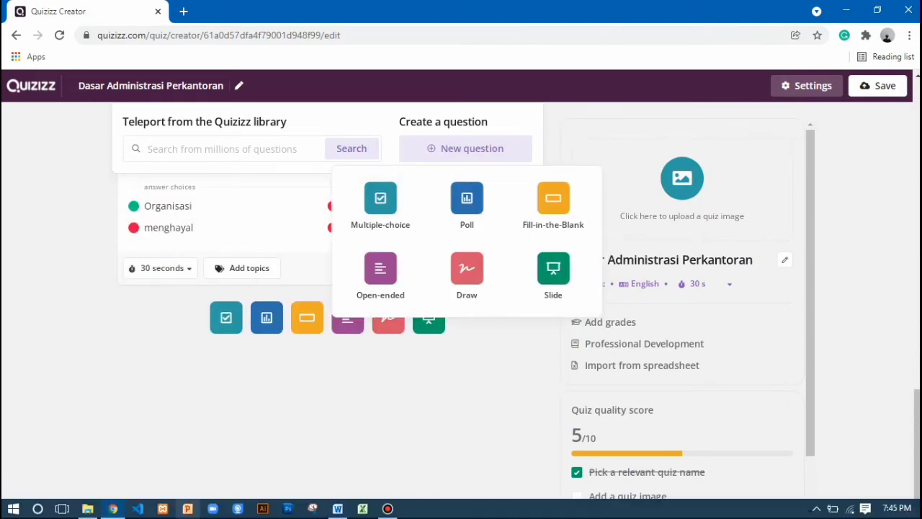
{"action": "mouse_move", "coordinate": [113, 509]}
{"action": "mouse_move", "coordinate": [336, 511]}
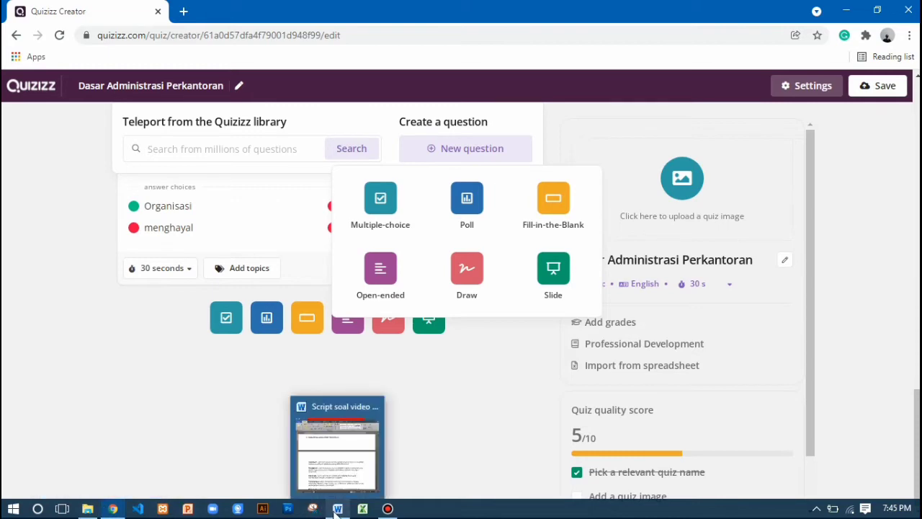
{"action": "left_click", "coordinate": [555, 204]}
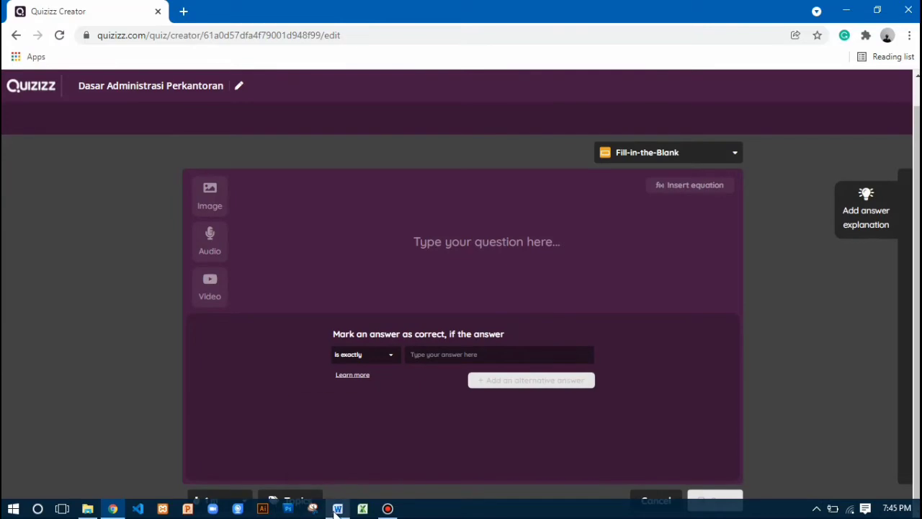
Copy item 5's definition, "Fungsi yang memerlukan perencanaan... serta pengukuran.", from the Word document into the question text.
{"action": "left_click", "coordinate": [336, 512]}
{"action": "scroll", "coordinate": [257, 319], "scroll_direction": "down", "scroll_amount": 1}
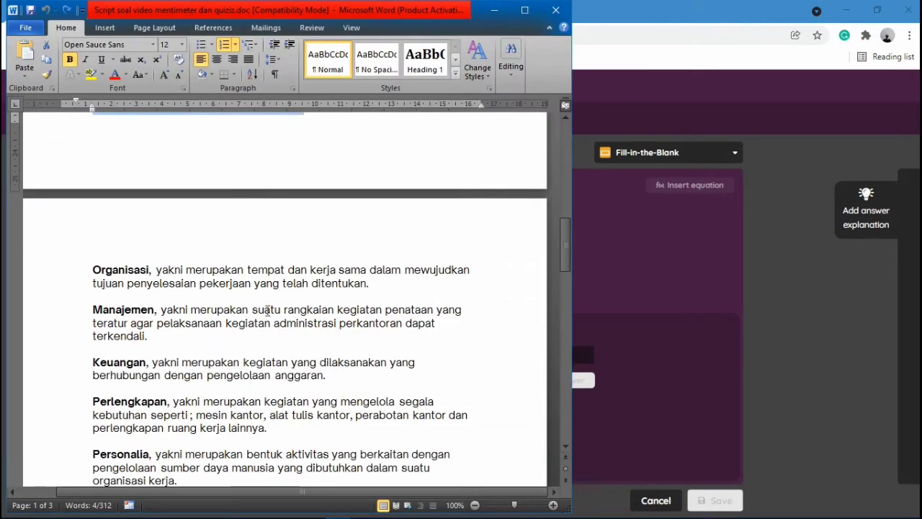
{"action": "scroll", "coordinate": [256, 319], "scroll_direction": "up", "scroll_amount": 4}
{"action": "scroll", "coordinate": [257, 320], "scroll_direction": "up", "scroll_amount": 1}
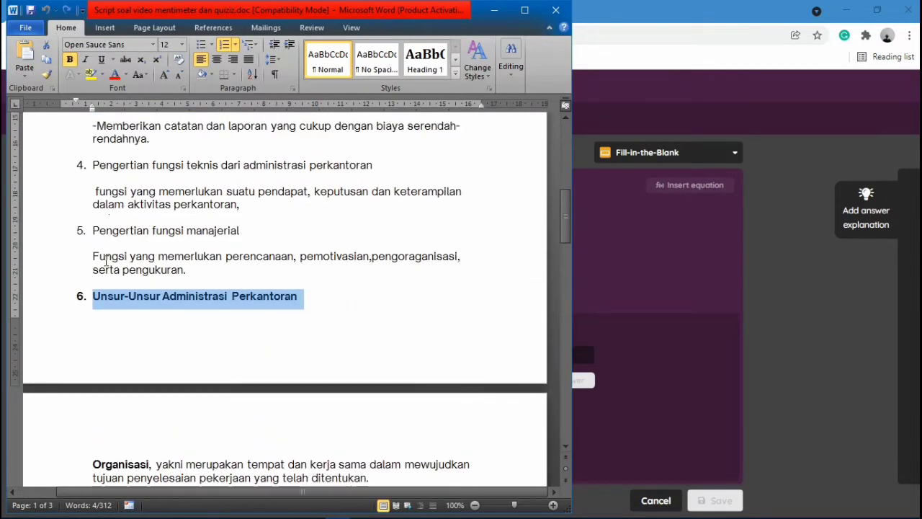
{"action": "left_click_drag", "start_coordinate": [93, 258], "coordinate": [191, 272]}
{"action": "key", "text": "ctrl+c"}
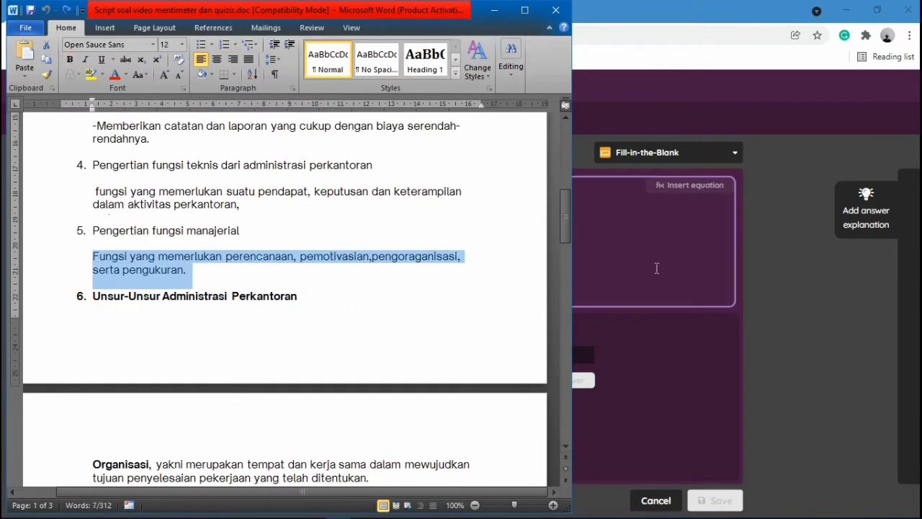
{"action": "left_click", "coordinate": [628, 257]}
{"action": "key", "text": "ctrl+v"}
Remove the period after "pengukuran" and complete the question text with "merupakan pengertian dari...".
{"action": "type", "text": "me"}
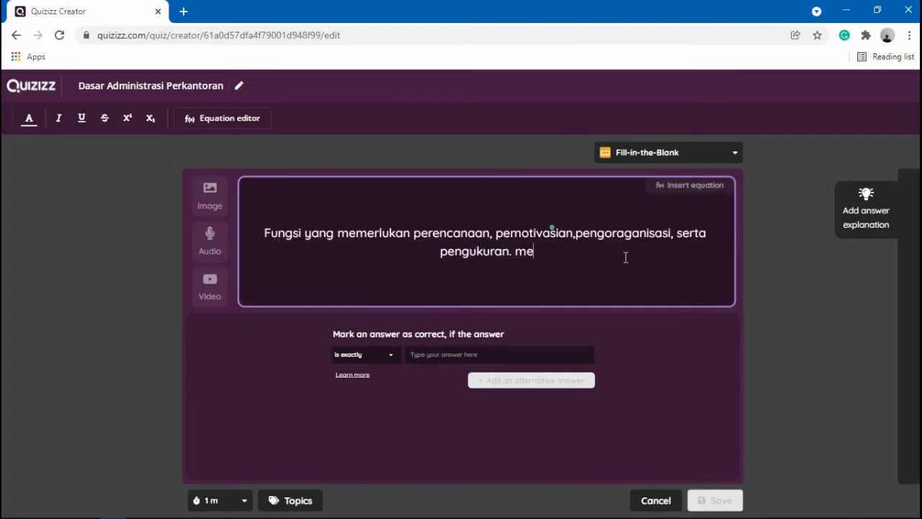
{"action": "type", "text": "rupakan penhe"}
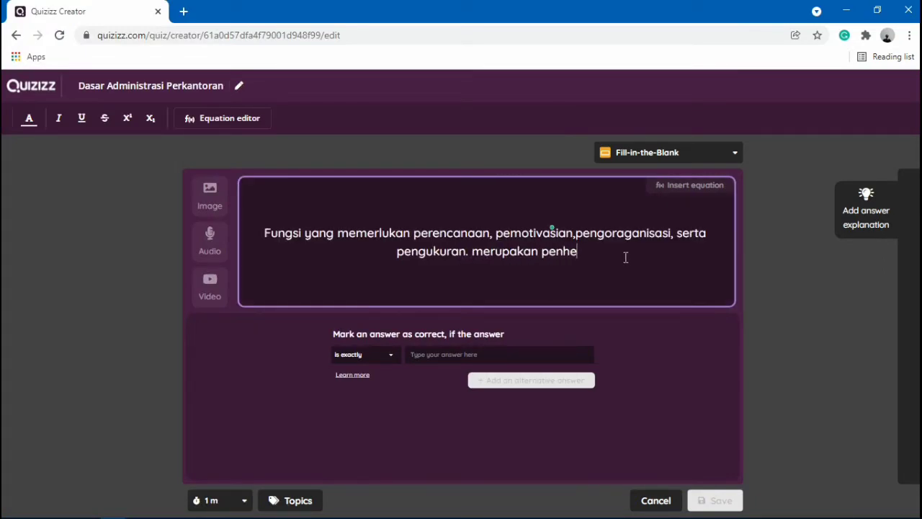
{"action": "key", "text": "BackSpace"}
{"action": "key", "text": "BackSpace"}
{"action": "type", "text": "gertian dari"}
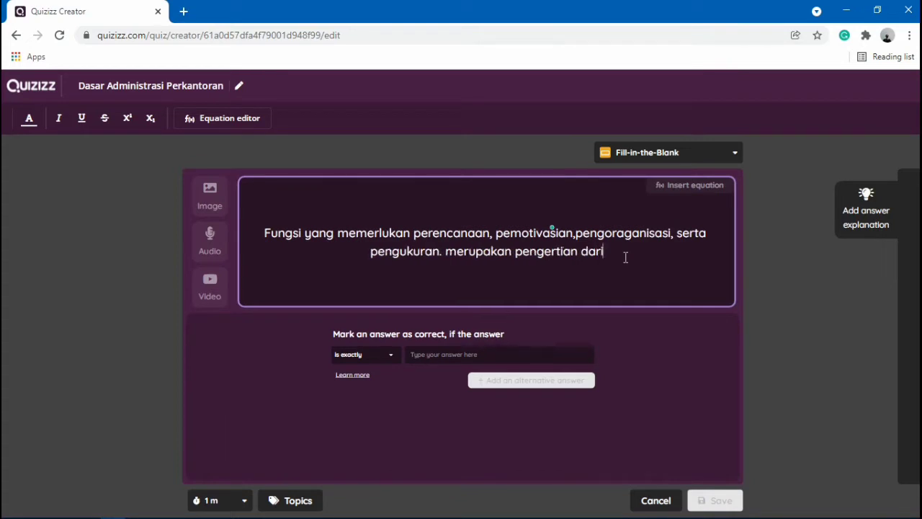
{"action": "key", "text": "BackSpace"}
{"action": "key", "text": "BackSpace"}
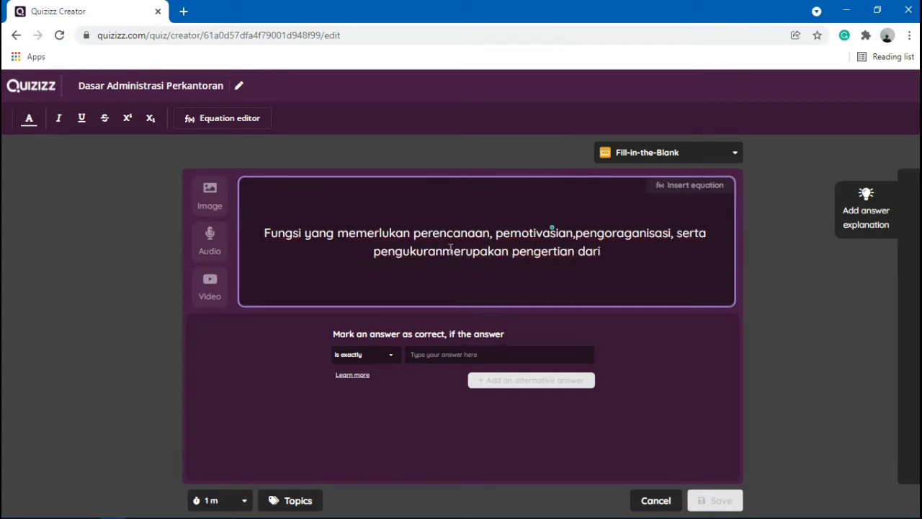
{"action": "type", "text": "dari..."}
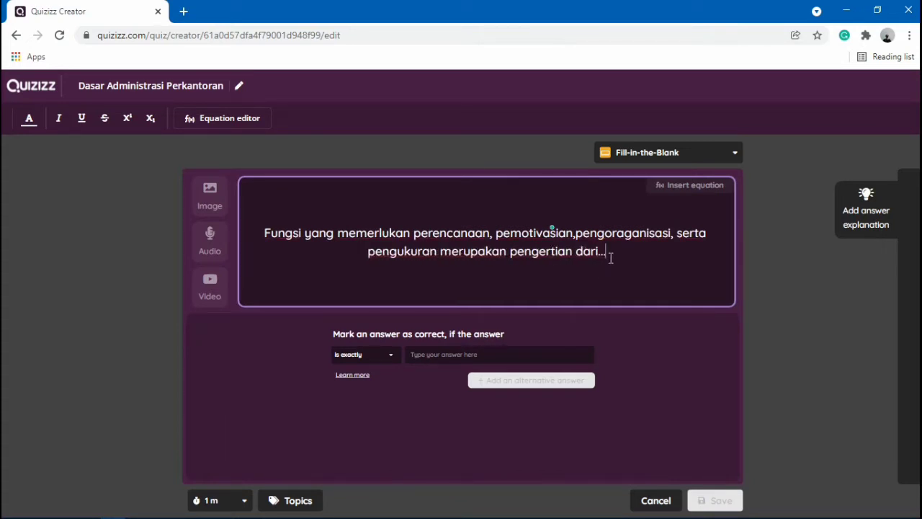
Enter "fungsi manajerial" as the exact correct answer and save the question.
{"action": "left_click", "coordinate": [459, 353]}
{"action": "type", "text": "fungsi manajerial"}
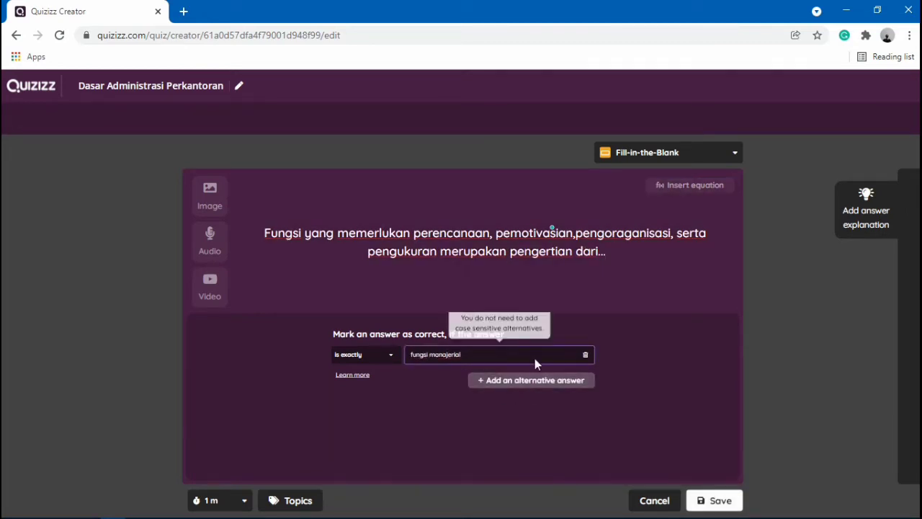
{"action": "left_click_drag", "start_coordinate": [464, 355], "coordinate": [397, 367]}
{"action": "left_click", "coordinate": [469, 353]}
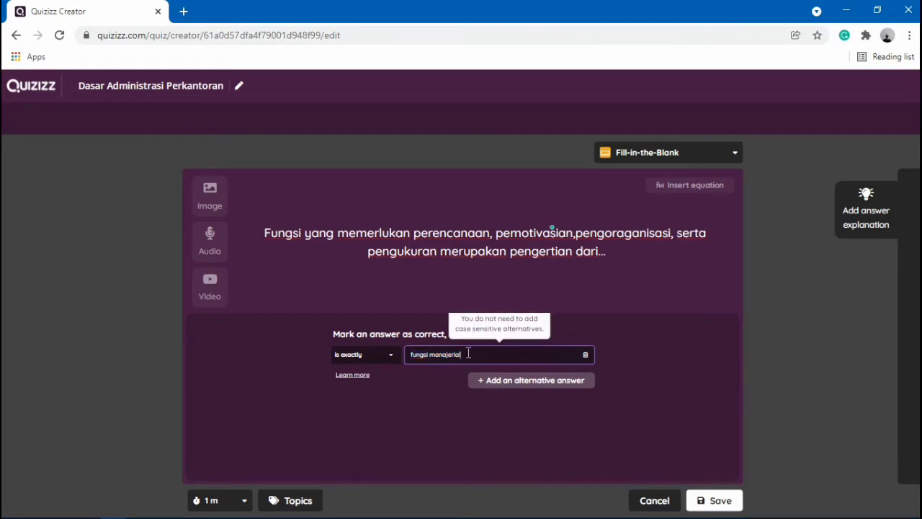
{"action": "left_click", "coordinate": [652, 342]}
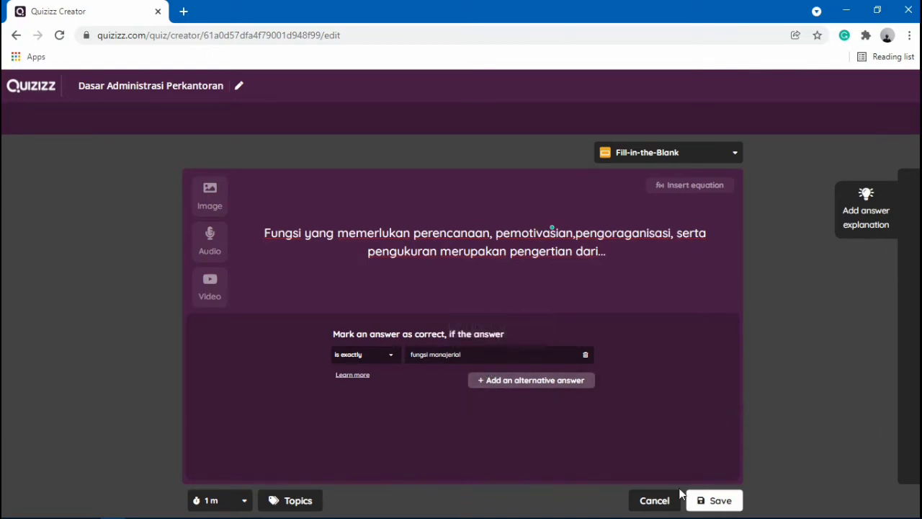
{"action": "left_click", "coordinate": [706, 498]}
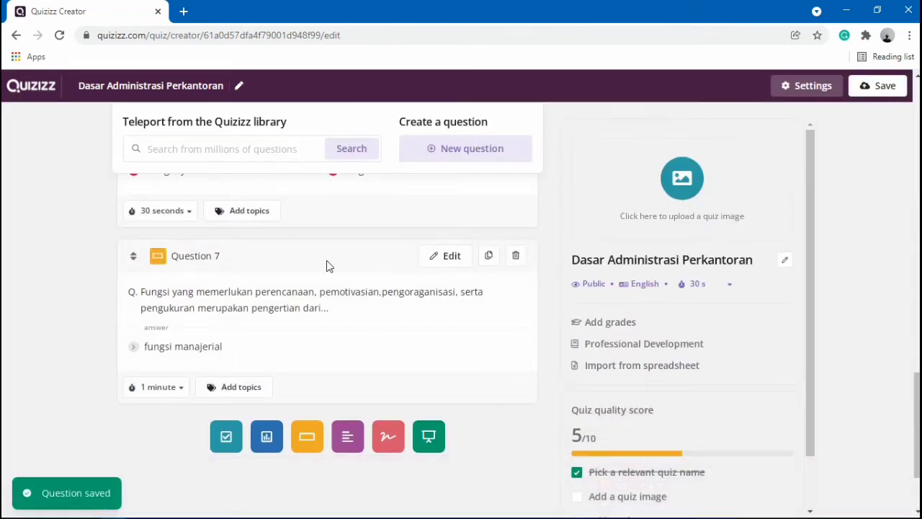
Add a new Multiple-choice question after question 7.
{"action": "scroll", "coordinate": [327, 265], "scroll_direction": "down", "scroll_amount": 2}
{"action": "left_click", "coordinate": [450, 150]}
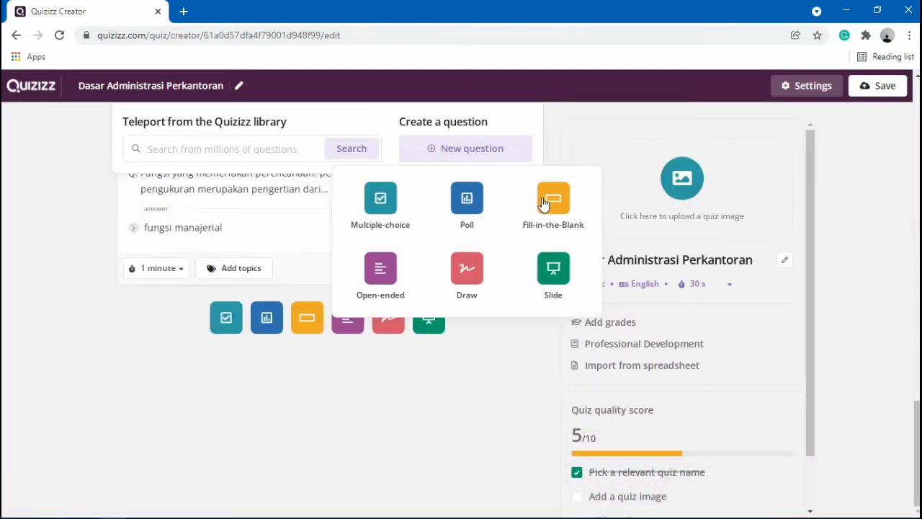
{"action": "left_click", "coordinate": [373, 205]}
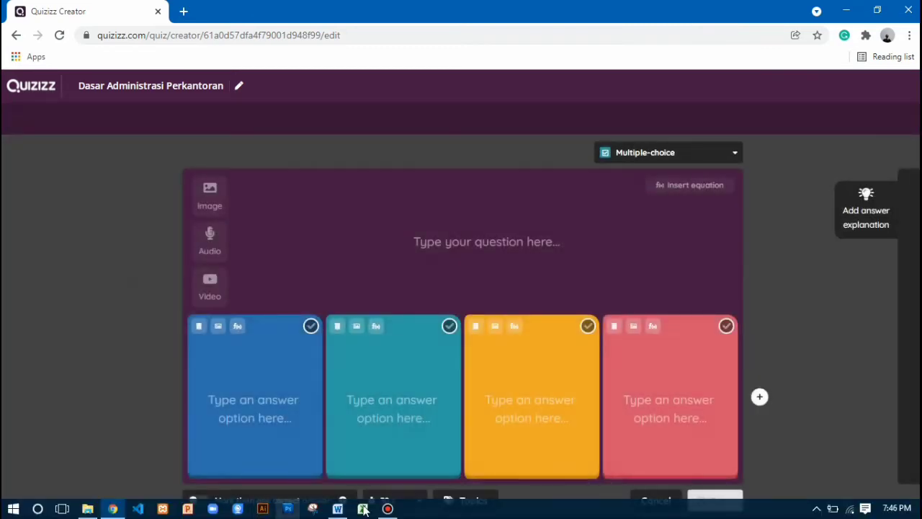
Copy item 3's heading "Tujuan manajemen administrasi Perkantoran" from the Word document into the question text.
{"action": "mouse_move", "coordinate": [364, 510]}
{"action": "left_click", "coordinate": [350, 457]}
{"action": "scroll", "coordinate": [278, 328], "scroll_direction": "down", "scroll_amount": 3}
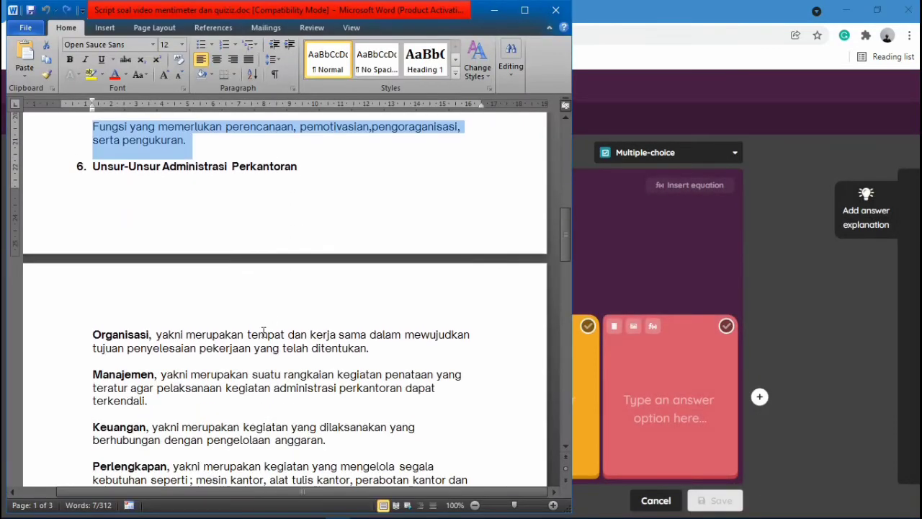
{"action": "scroll", "coordinate": [255, 342], "scroll_direction": "up", "scroll_amount": 4}
{"action": "scroll", "coordinate": [255, 343], "scroll_direction": "up", "scroll_amount": 5}
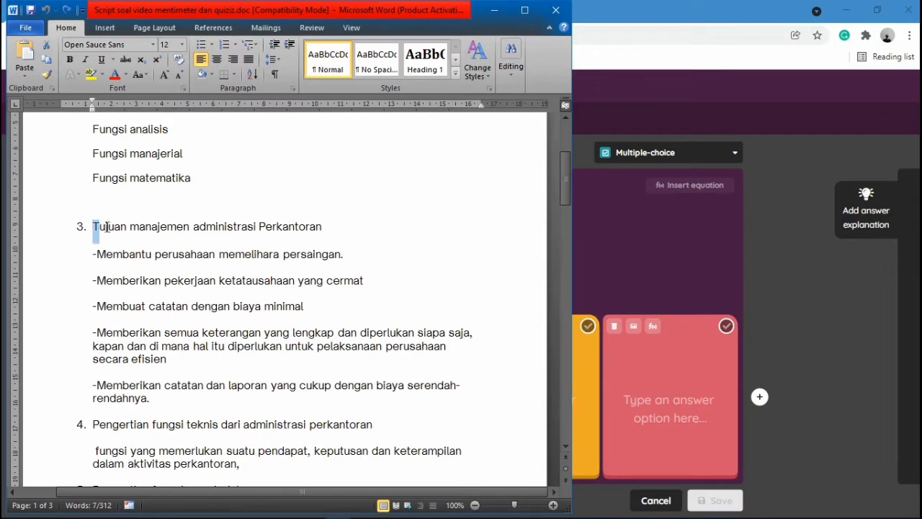
{"action": "left_click_drag", "start_coordinate": [106, 228], "coordinate": [335, 227]}
{"action": "key", "text": "ctrl+c"}
{"action": "left_click", "coordinate": [610, 267]}
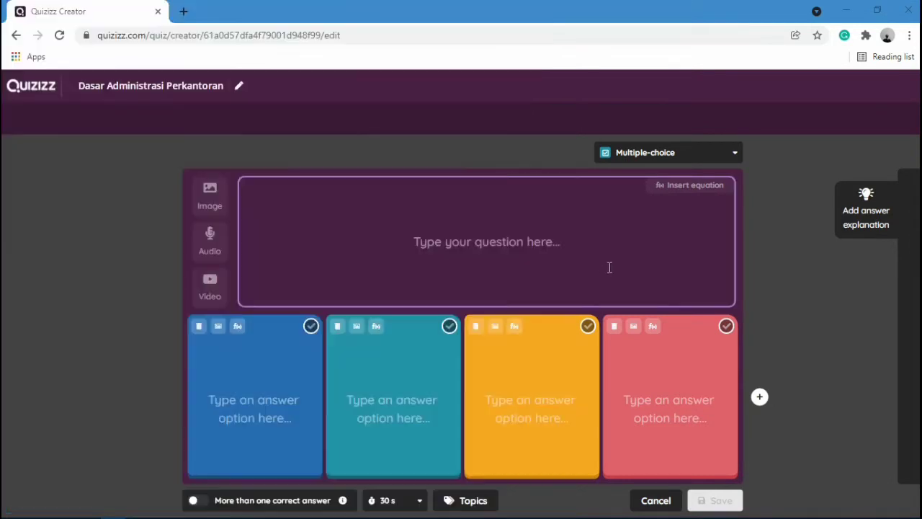
{"action": "left_click", "coordinate": [610, 268]}
{"action": "key", "text": "ctrl+v"}
Extend the end of the question text with ", kecuali", leaving no dots after "Perkantoran".
{"action": "type", "text": "..."}
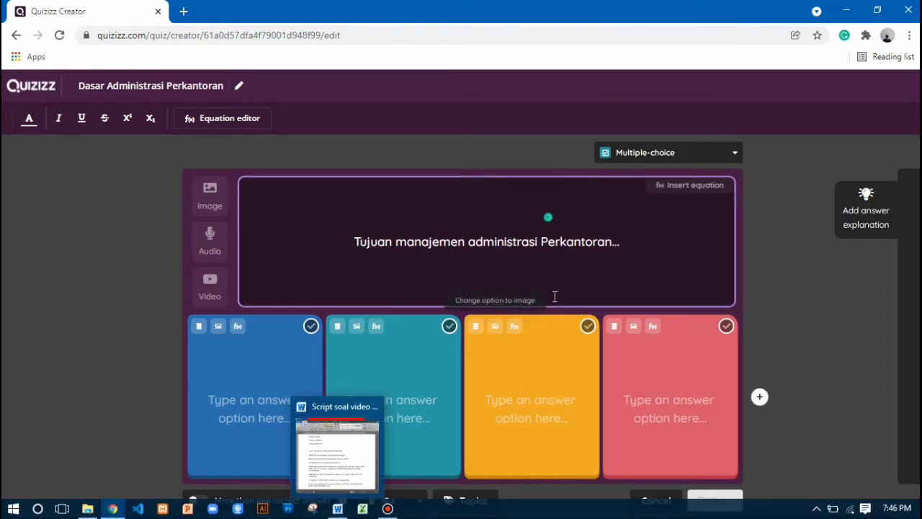
{"action": "mouse_move", "coordinate": [348, 513]}
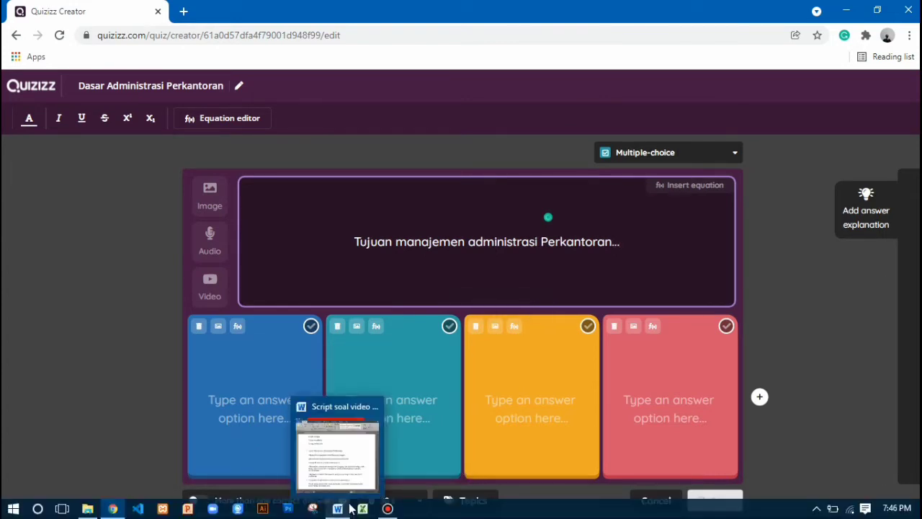
{"action": "key", "text": "BackSpace"}
{"action": "key", "text": "BackSpace"}
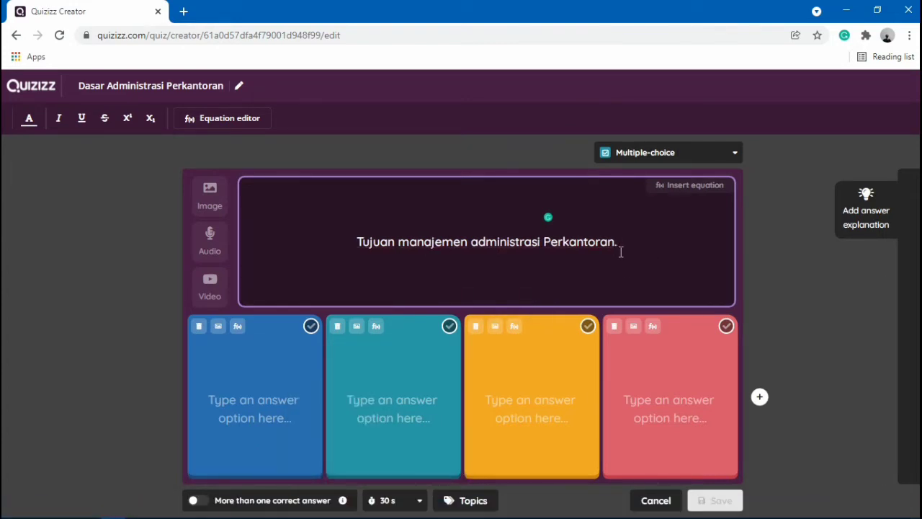
{"action": "key", "text": "BackSpace"}
{"action": "type", "text": ", kecuali"}
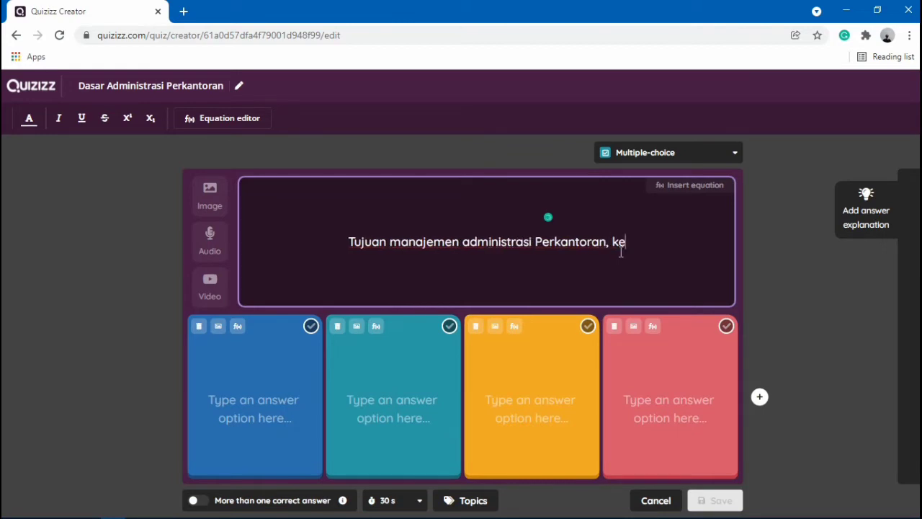
Copy "Membantu perusahaan memelihara persaingan." from item 3 of the Word document into the fourth answer option.
{"action": "mouse_move", "coordinate": [286, 509]}
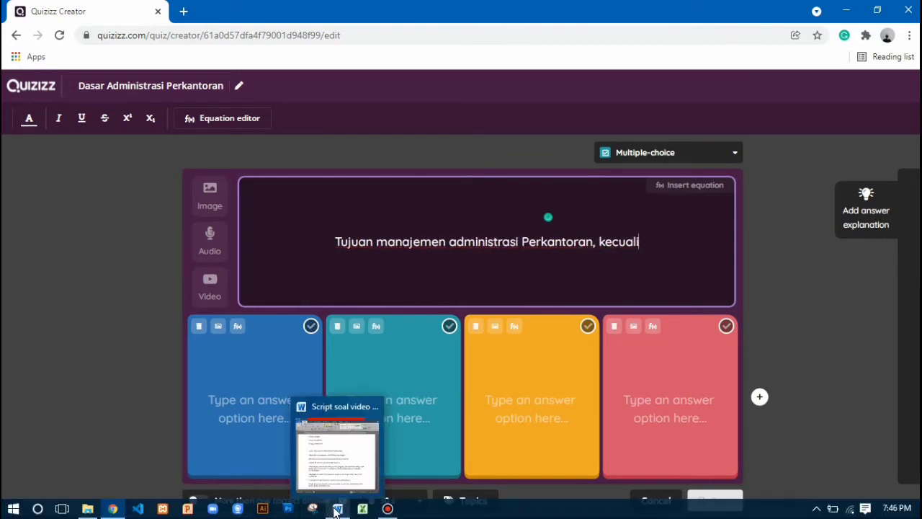
{"action": "left_click", "coordinate": [338, 443]}
{"action": "left_click_drag", "start_coordinate": [104, 257], "coordinate": [389, 267]}
{"action": "key", "text": "ctrl+c"}
{"action": "left_click", "coordinate": [686, 391]}
{"action": "key", "text": "ctrl+v"}
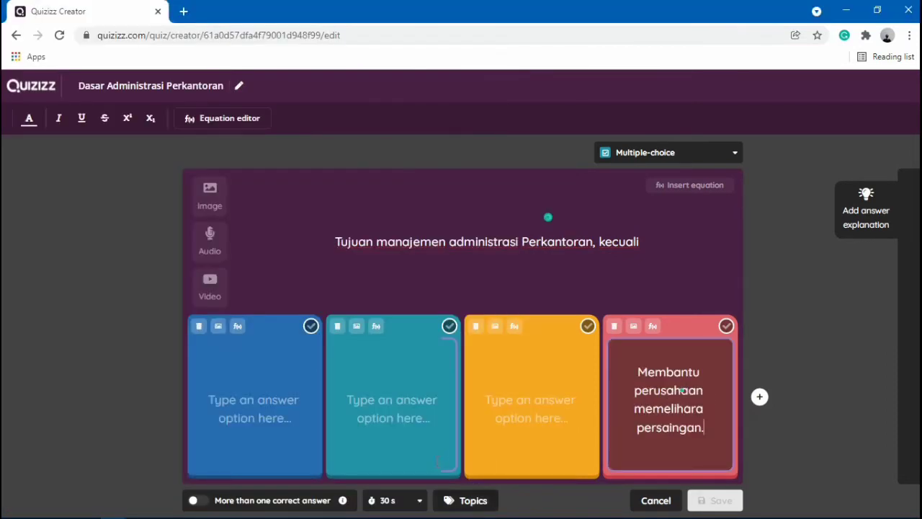
Copy "Memberikan pekerjaan ketatausahaan yang cermat" from the Word document into the first answer option.
{"action": "left_click", "coordinate": [331, 435]}
{"action": "left_click_drag", "start_coordinate": [99, 282], "coordinate": [428, 288]}
{"action": "key", "text": "ctrl+c"}
{"action": "key", "text": "alt+Tab"}
{"action": "left_click", "coordinate": [249, 392]}
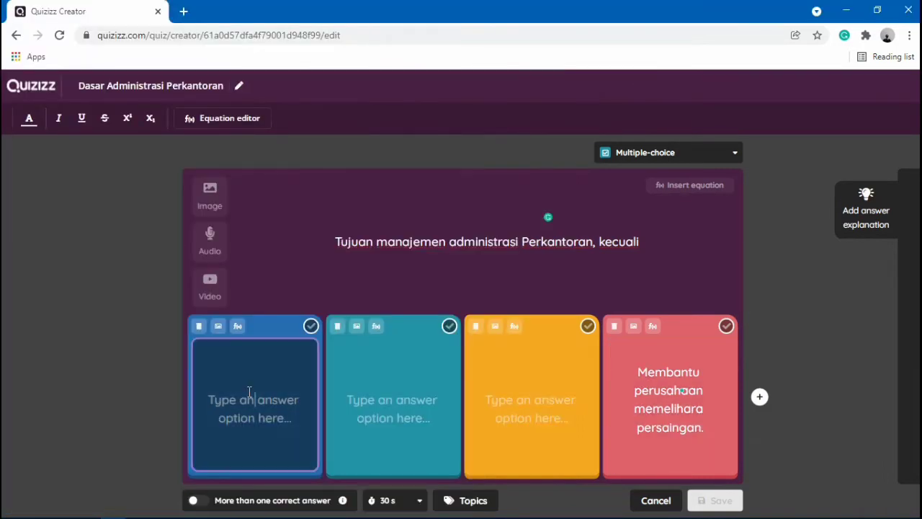
{"action": "key", "text": "ctrl+v"}
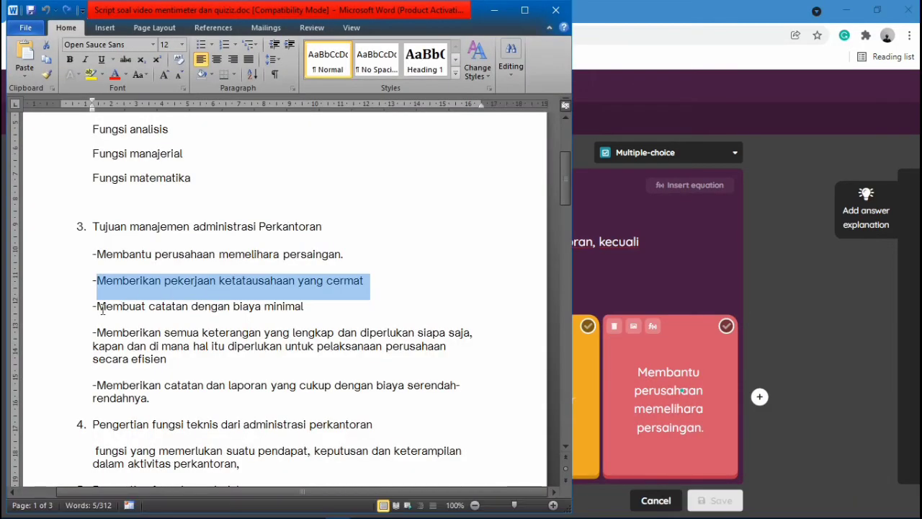
Copy "Membuat catatan dengan biaya minimal" from the Word document into the second answer option.
{"action": "left_click_drag", "start_coordinate": [98, 307], "coordinate": [310, 306]}
{"action": "key", "text": "ctrl+c"}
{"action": "left_click", "coordinate": [603, 396]}
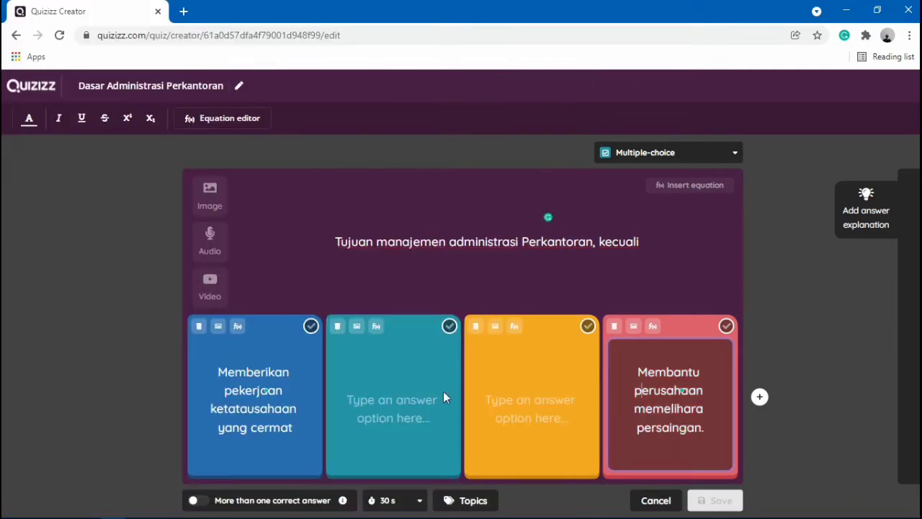
{"action": "left_click", "coordinate": [447, 397]}
{"action": "key", "text": "ctrl+v"}
Enter "membersihkan sepeda hingga bersih" as the third answer option, mark it correct and save the question.
{"action": "left_click", "coordinate": [526, 396]}
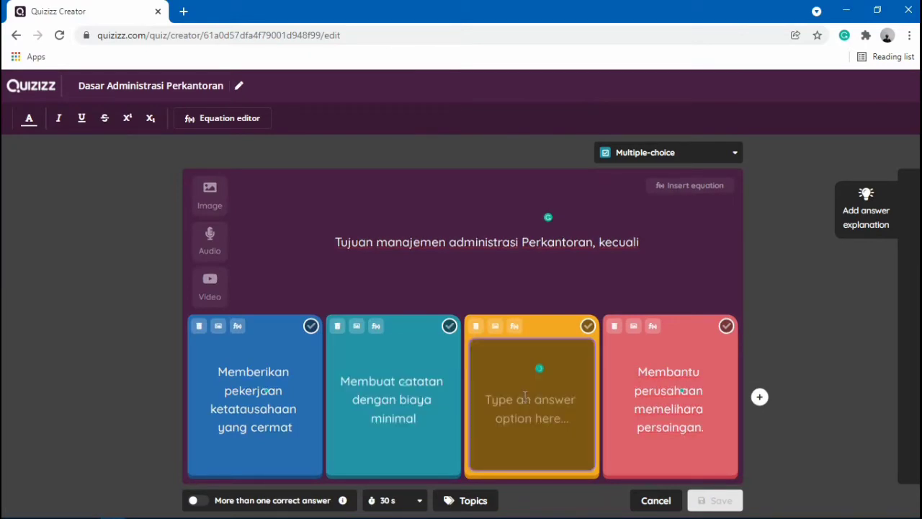
{"action": "type", "text": "membersihk"}
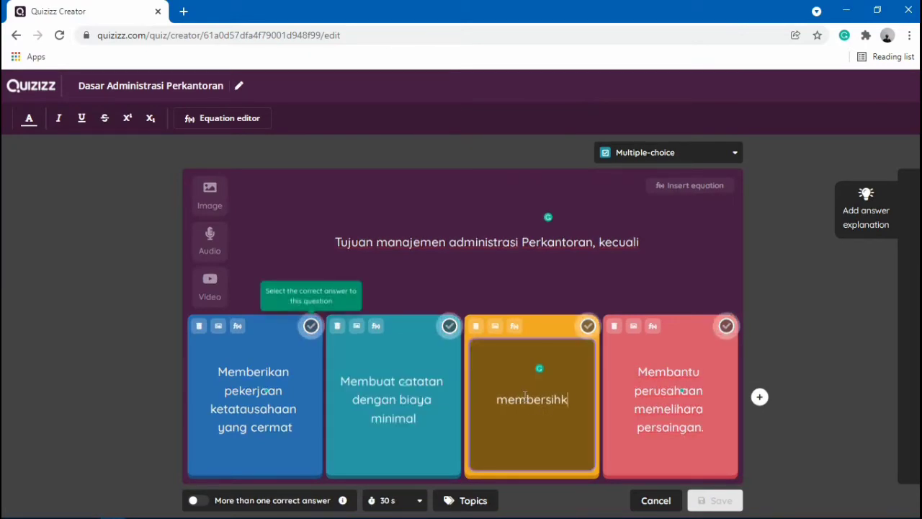
{"action": "type", "text": "an sepeda hingg"}
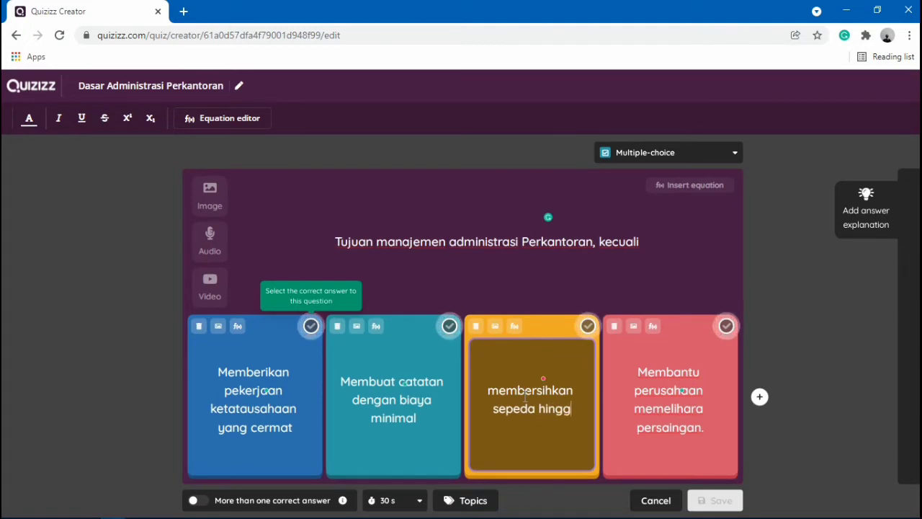
{"action": "type", "text": "a bersih"}
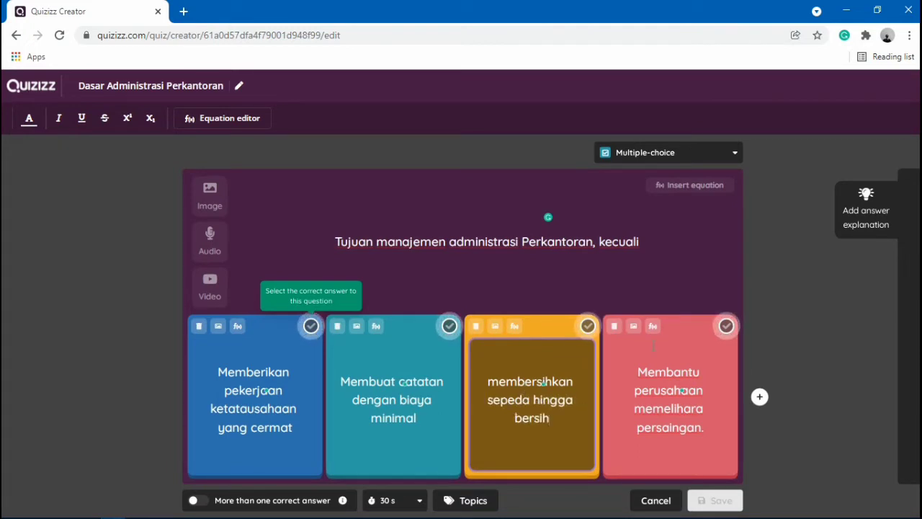
{"action": "left_click", "coordinate": [589, 328]}
{"action": "left_click", "coordinate": [721, 500]}
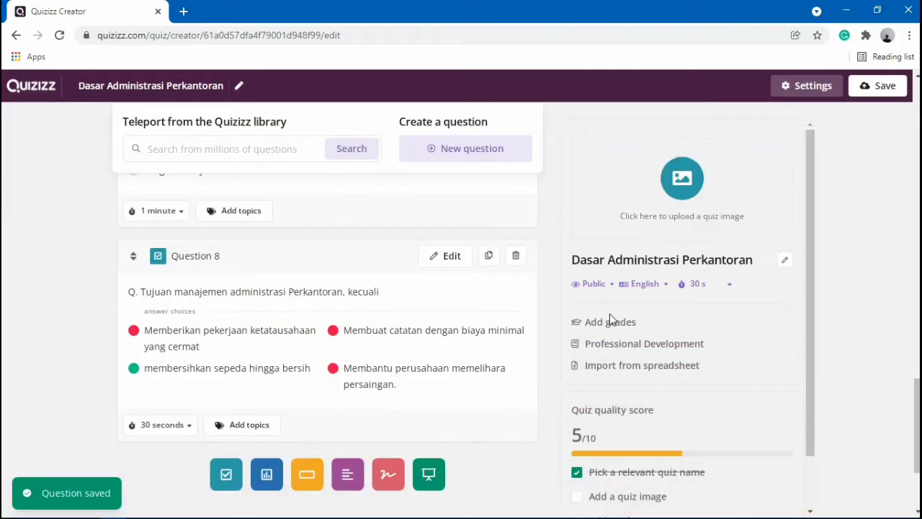
Add a new Multiple-choice question and copy item 7's heading "Apa saja ruang lingkup kegiatan administrasi perkantoran" from the Word document into its question text.
{"action": "left_click", "coordinate": [481, 154]}
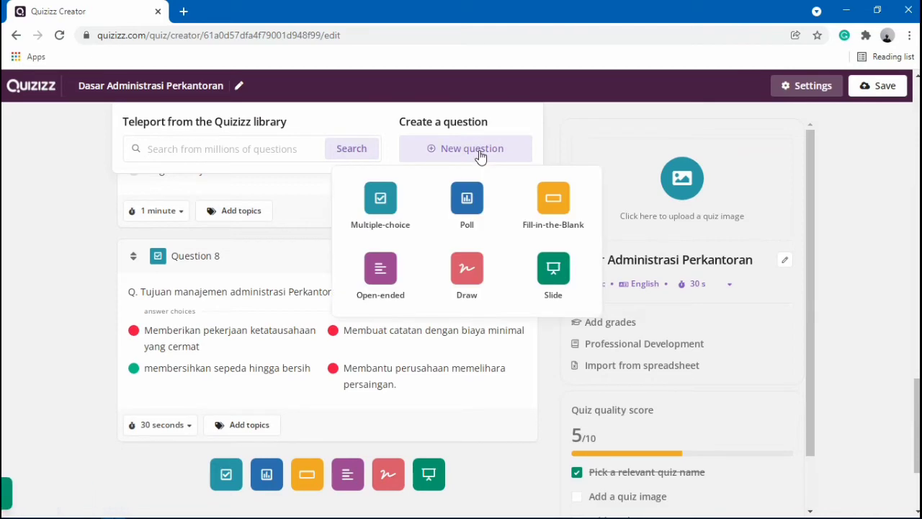
{"action": "left_click", "coordinate": [377, 214]}
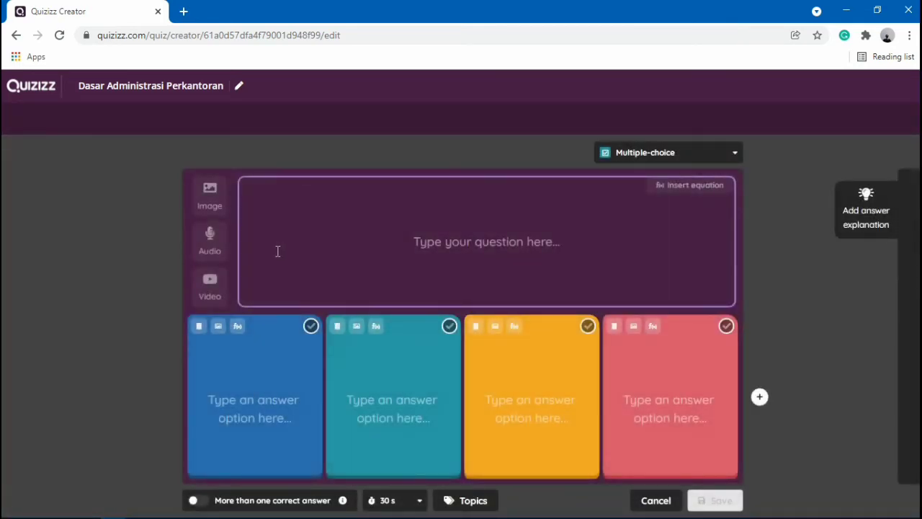
{"action": "mouse_move", "coordinate": [350, 510]}
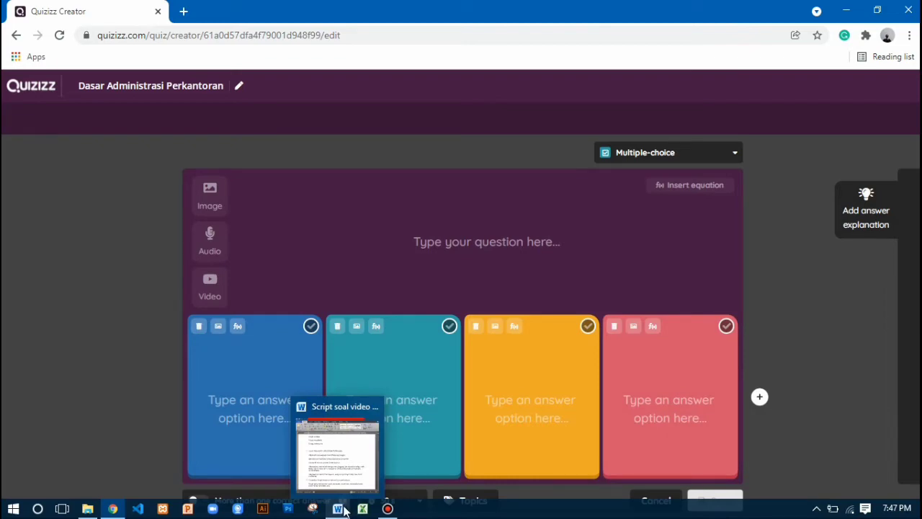
{"action": "left_click", "coordinate": [344, 510]}
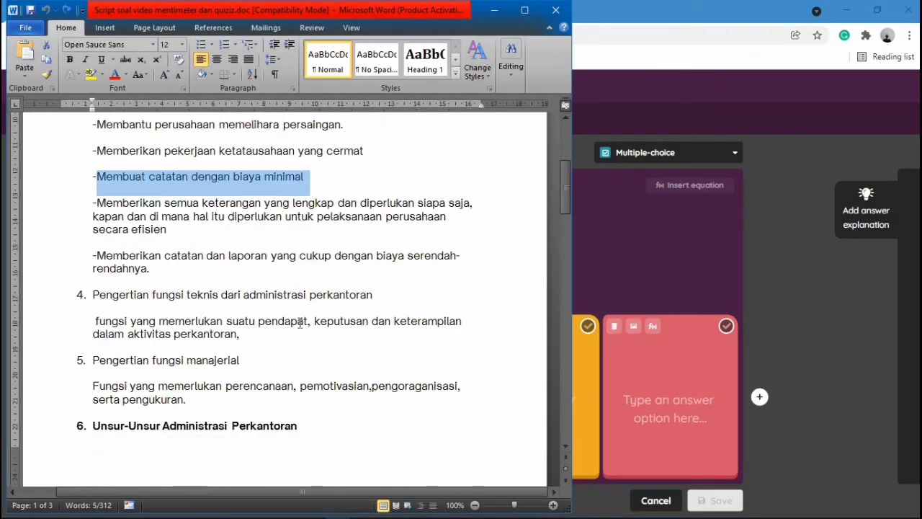
{"action": "scroll", "coordinate": [302, 322], "scroll_direction": "down", "scroll_amount": 15}
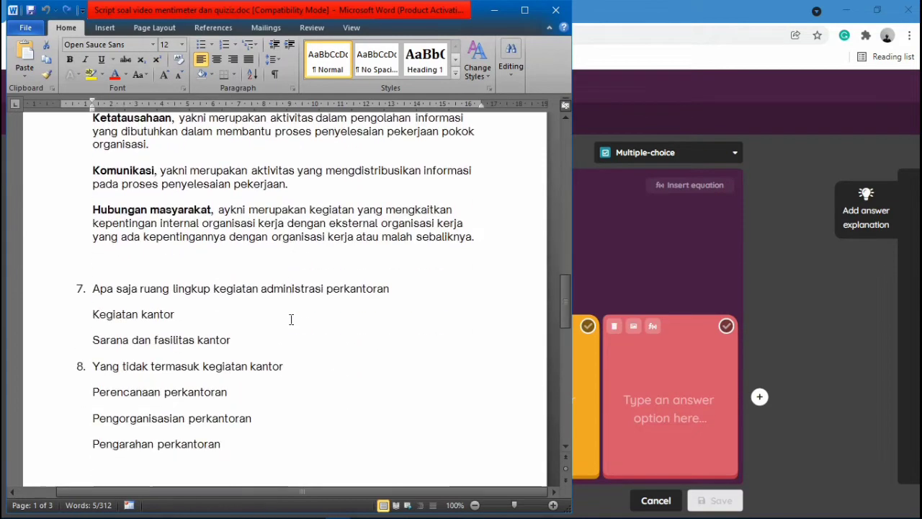
{"action": "scroll", "coordinate": [291, 319], "scroll_direction": "down", "scroll_amount": 3}
{"action": "left_click_drag", "start_coordinate": [99, 191], "coordinate": [390, 193]}
{"action": "key", "text": "ctrl+c"}
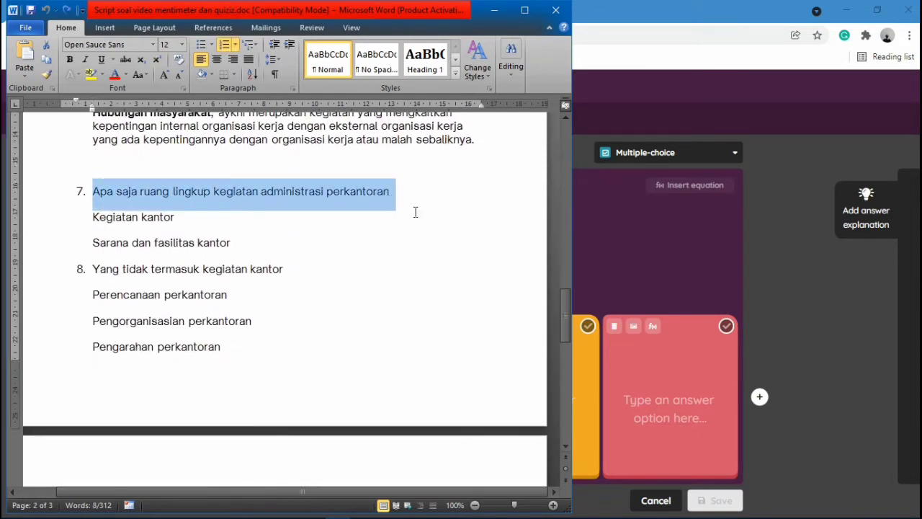
{"action": "key", "text": "alt+Tab"}
{"action": "left_click", "coordinate": [414, 241]}
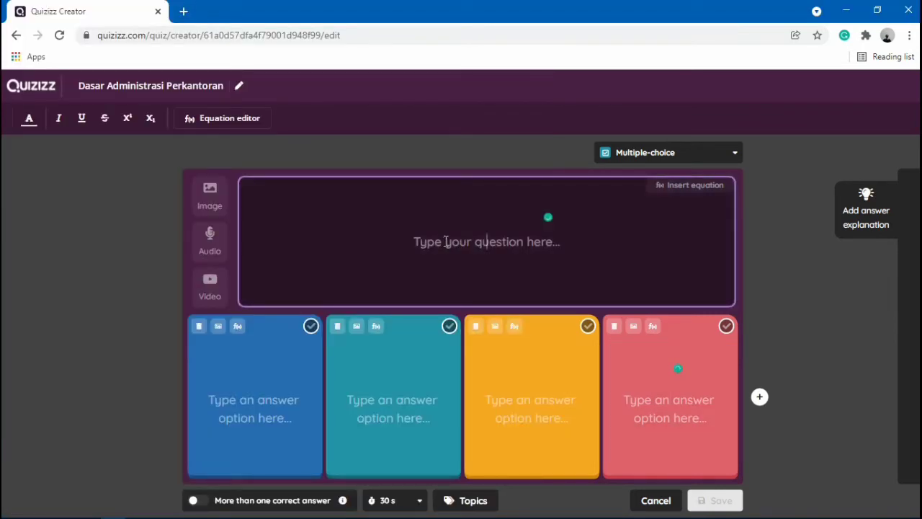
{"action": "key", "text": "ctrl+v"}
Copy "Kegiatan kantor" from item 7 of the Word document into the first answer option.
{"action": "left_click", "coordinate": [332, 440]}
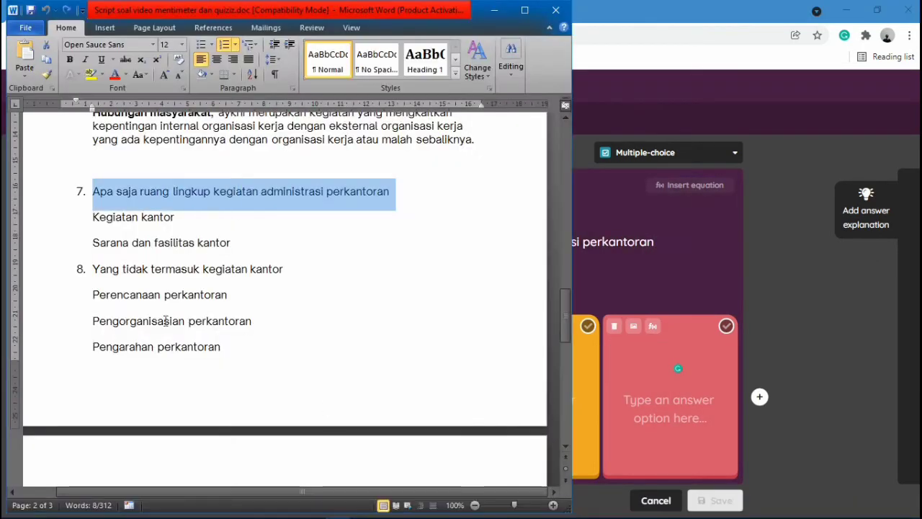
{"action": "left_click_drag", "start_coordinate": [94, 217], "coordinate": [206, 215]}
{"action": "key", "text": "ctrl+c"}
{"action": "left_click", "coordinate": [652, 394]}
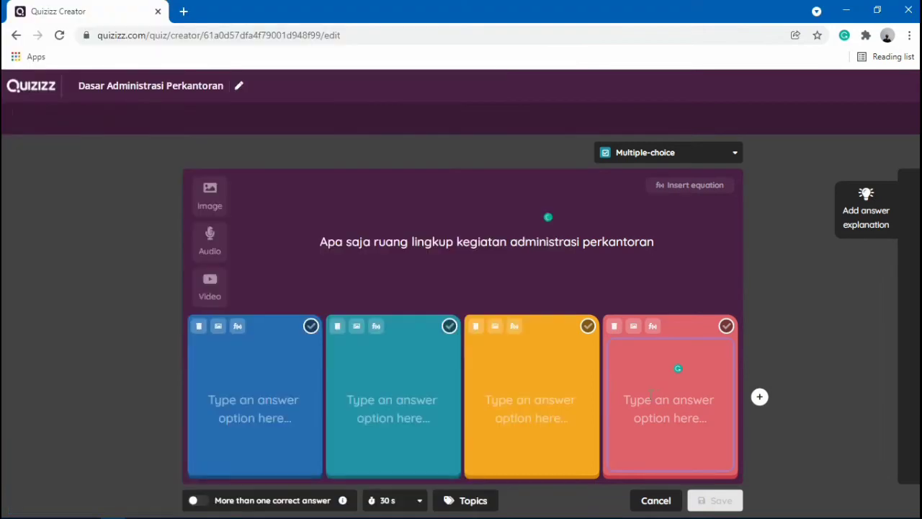
{"action": "left_click", "coordinate": [225, 392]}
{"action": "key", "text": "ctrl+v"}
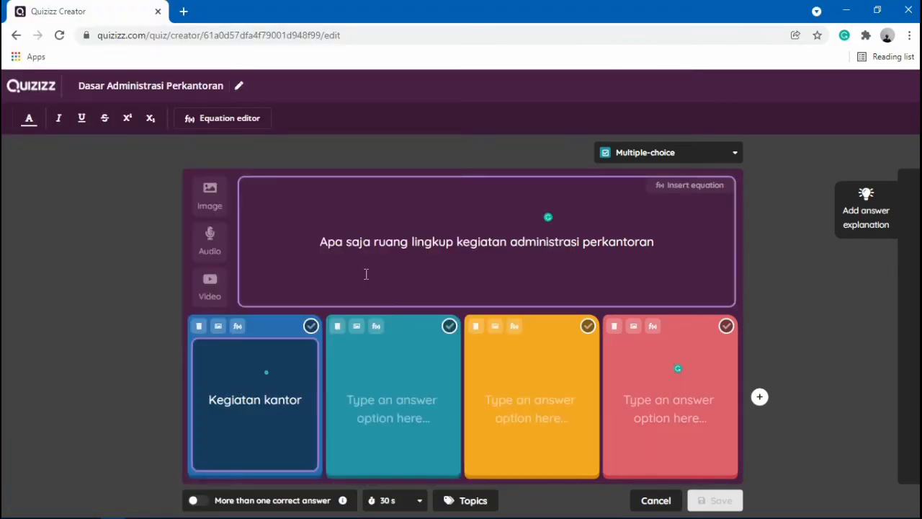
Reword the question text to "yang termasuk kedalam ruang lingkup kegiatan administrasi perkantoran..".
{"action": "left_click", "coordinate": [324, 240]}
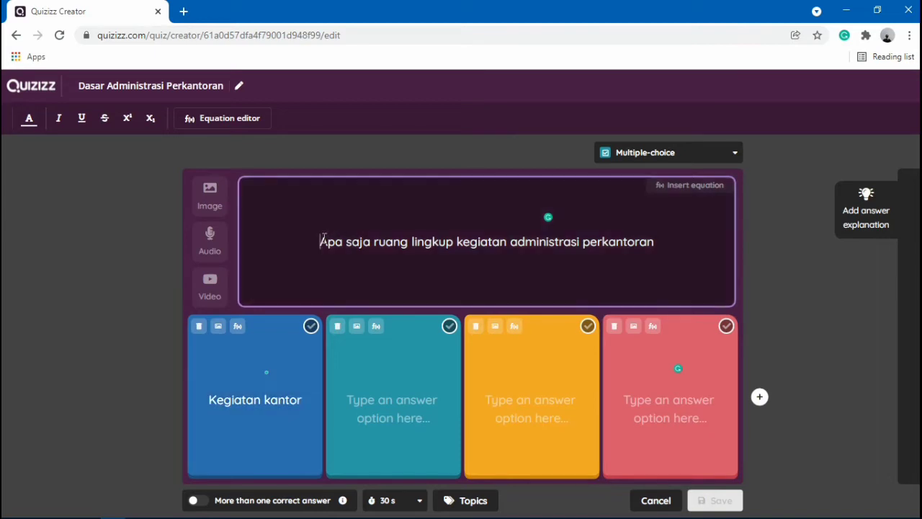
{"action": "type", "text": "yang termasuk"}
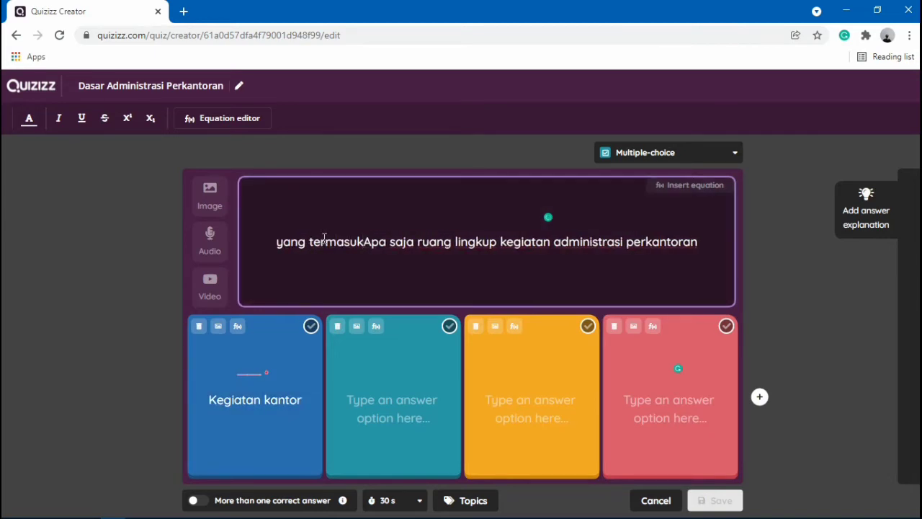
{"action": "left_click_drag", "start_coordinate": [413, 242], "coordinate": [369, 244]}
{"action": "key", "text": "BackSpace"}
{"action": "key", "text": "BackSpace"}
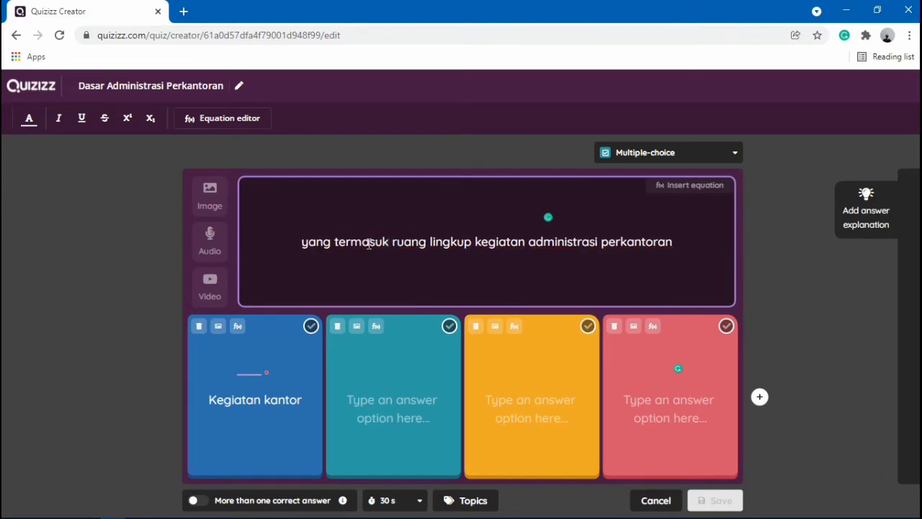
{"action": "type", "text": "kedalam"}
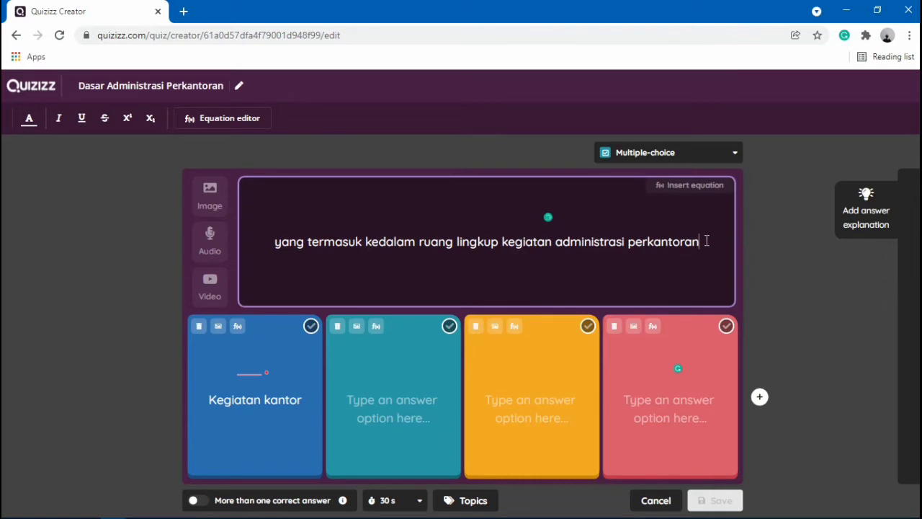
{"action": "type", "text": ".."}
Enter "jembatan" as the second answer option and "menyendiri" as the third.
{"action": "left_click", "coordinate": [411, 372]}
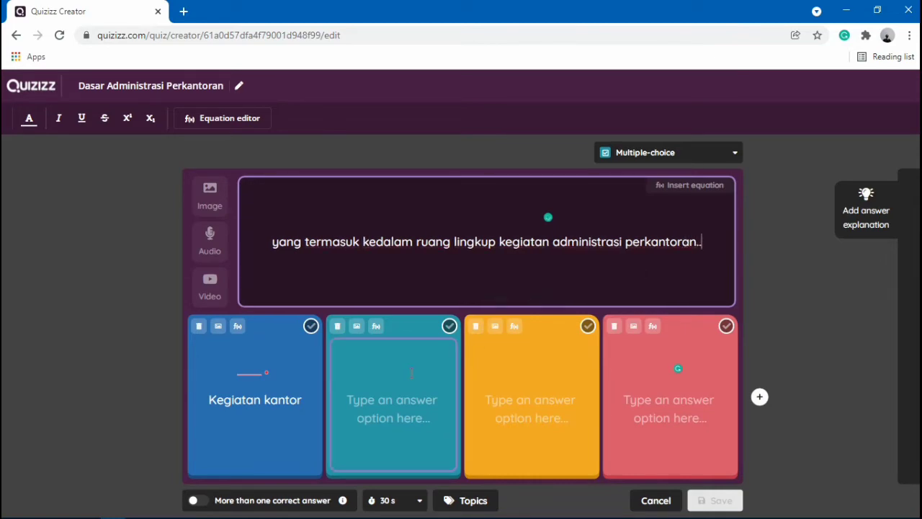
{"action": "key", "text": "alt+Tab"}
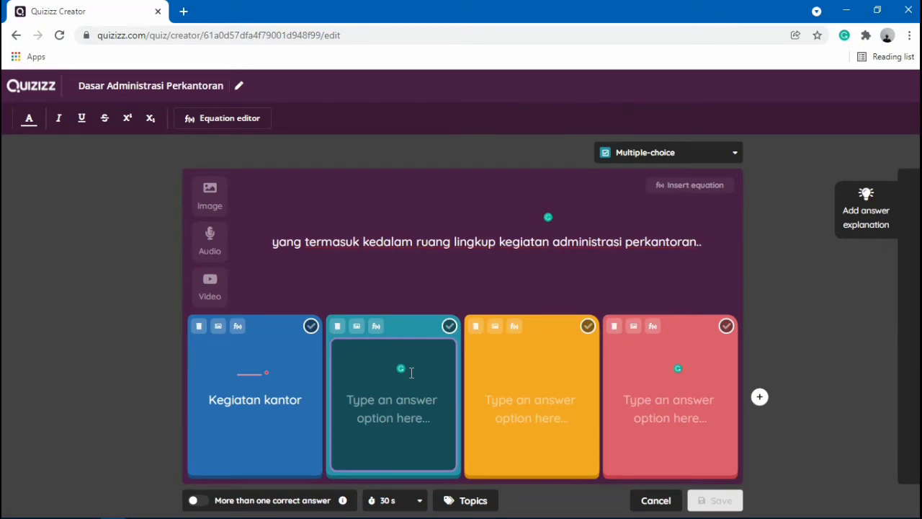
{"action": "type", "text": "jembata"}
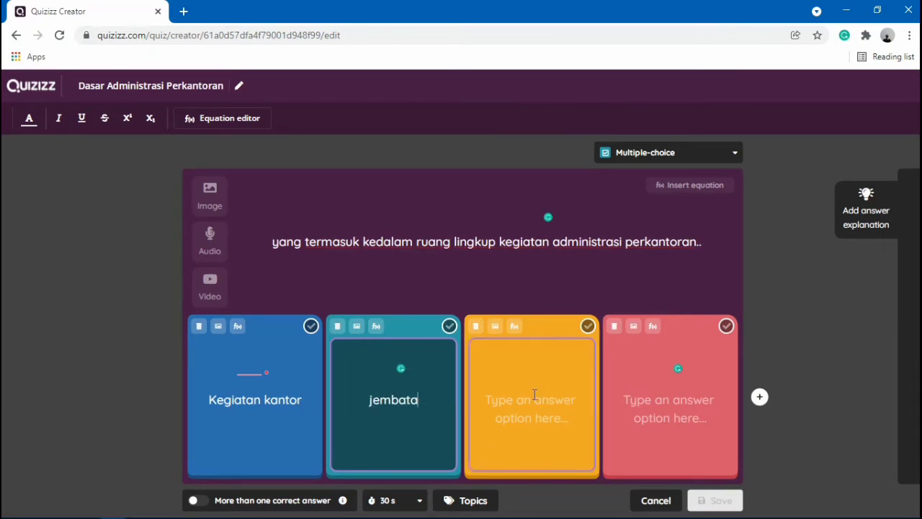
{"action": "type", "text": "n"}
{"action": "left_click", "coordinate": [526, 397]}
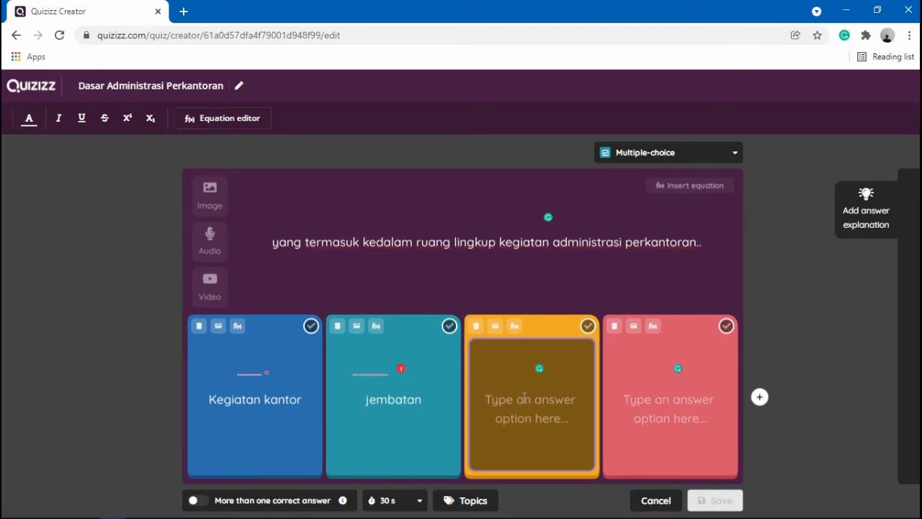
{"action": "type", "text": "menyendiri"}
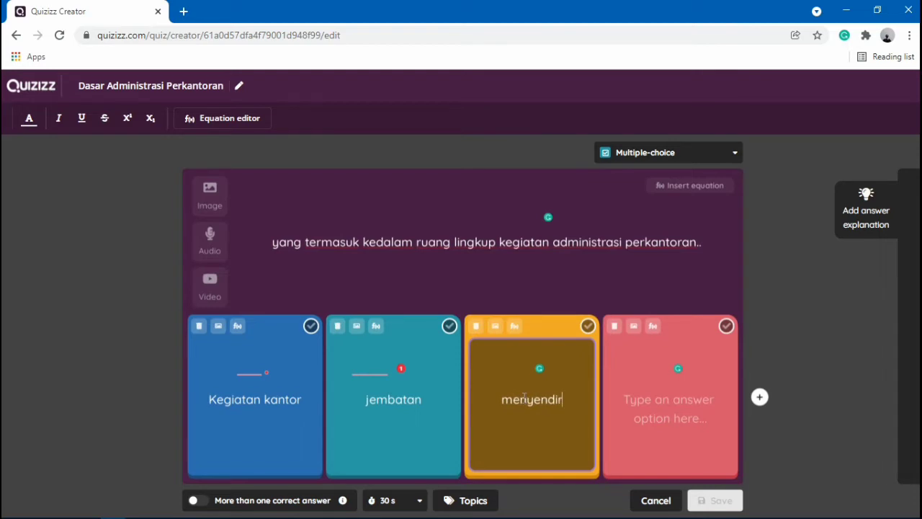
Enter "bersembunyi" as the fourth answer option, mark "Kegiatan kantor" as correct and save the question.
{"action": "left_click", "coordinate": [664, 408]}
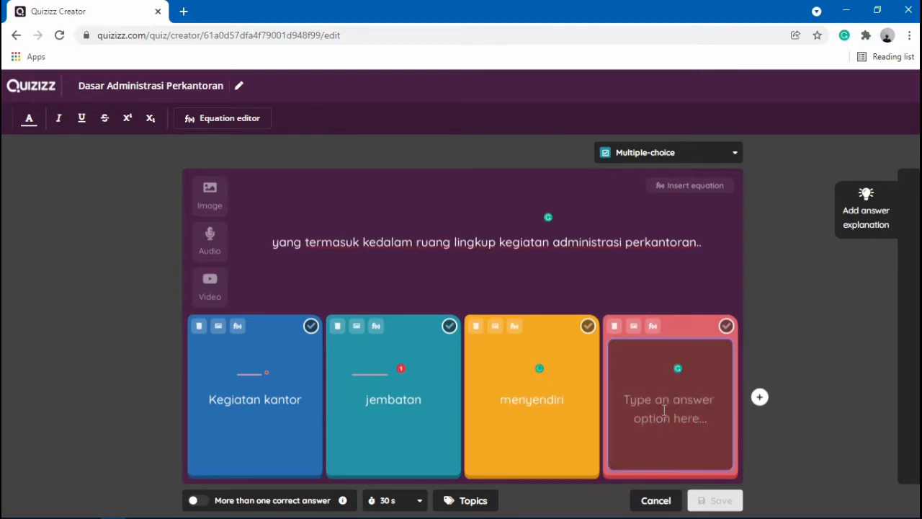
{"action": "type", "text": "bersembunyi"}
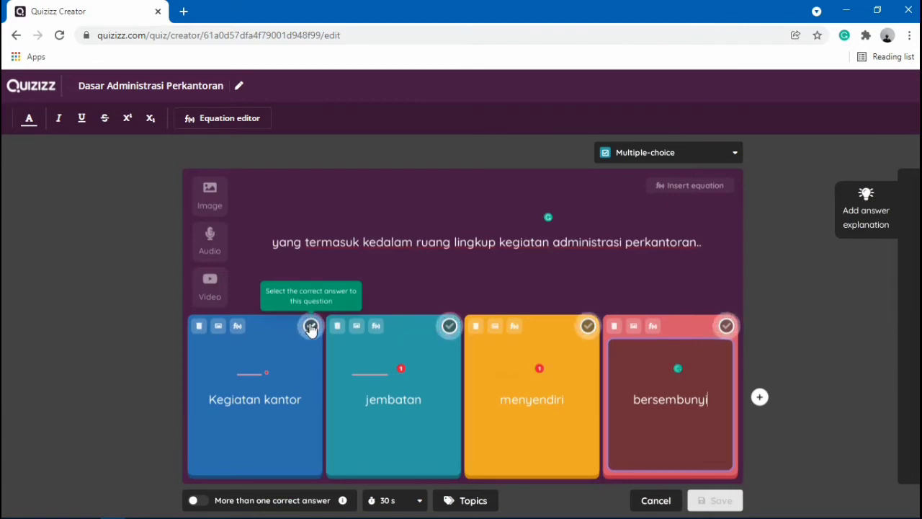
{"action": "left_click", "coordinate": [305, 327]}
{"action": "left_click", "coordinate": [720, 500]}
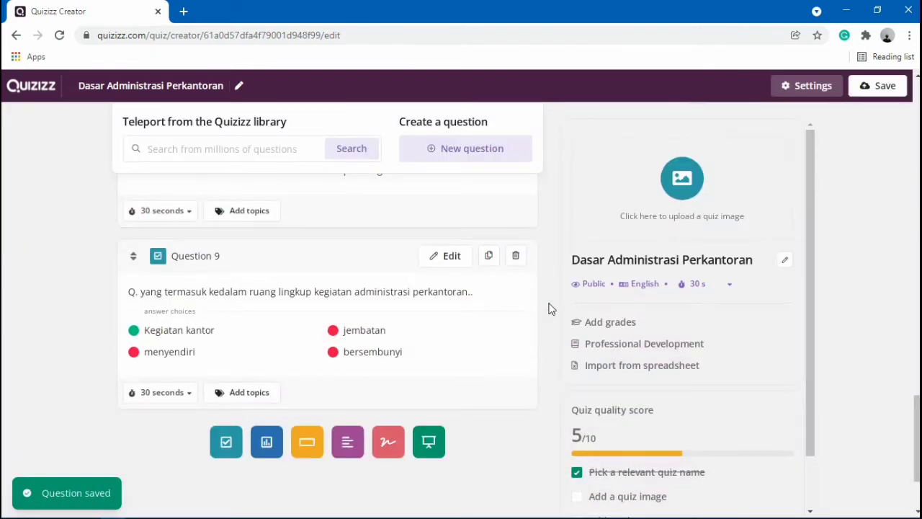
Add a new Poll question after question 9 and delete its third answer option.
{"action": "left_click", "coordinate": [444, 154]}
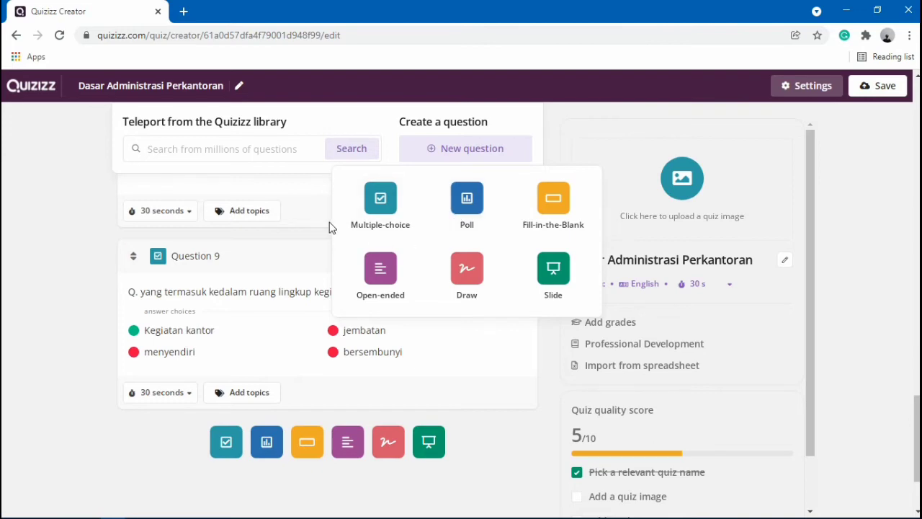
{"action": "left_click", "coordinate": [481, 199]}
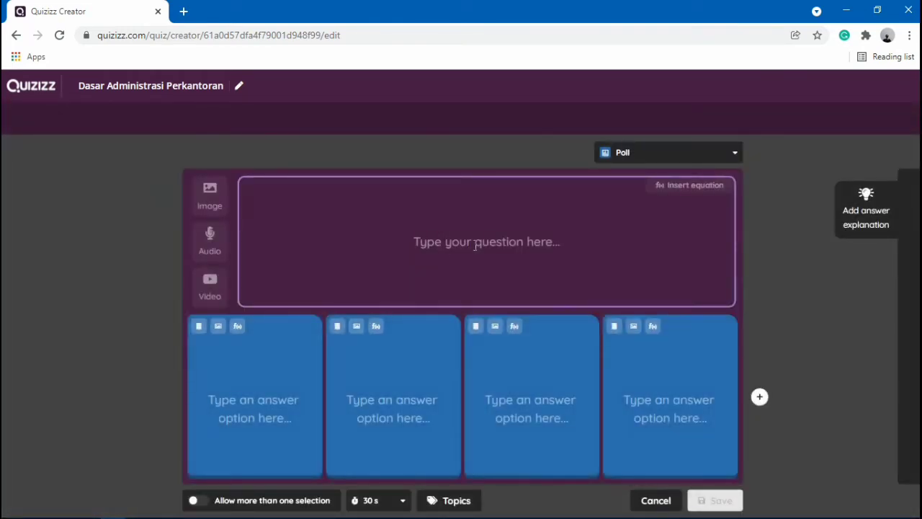
{"action": "left_click", "coordinate": [475, 326]}
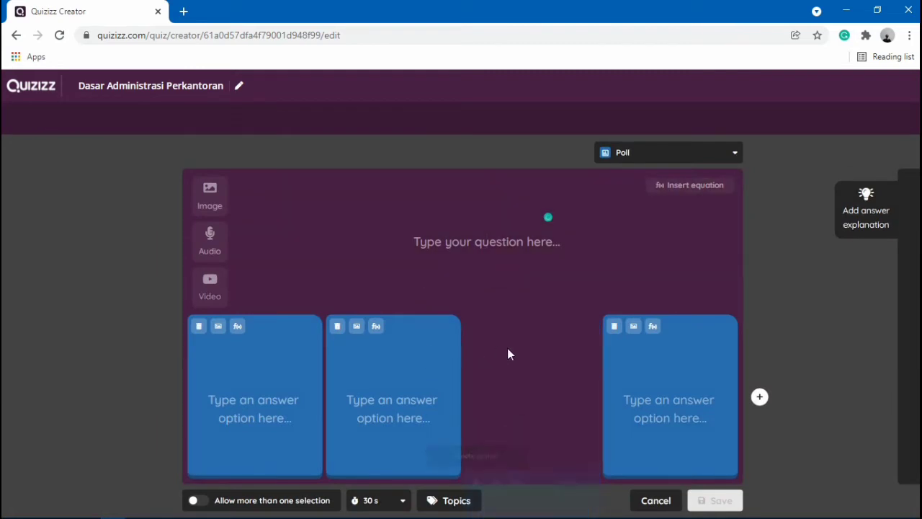
Delete one more answer option to leave two, and enter the poll question "Menurut kalian penting gak sihh administrasi itu ??".
{"action": "left_click", "coordinate": [569, 327]}
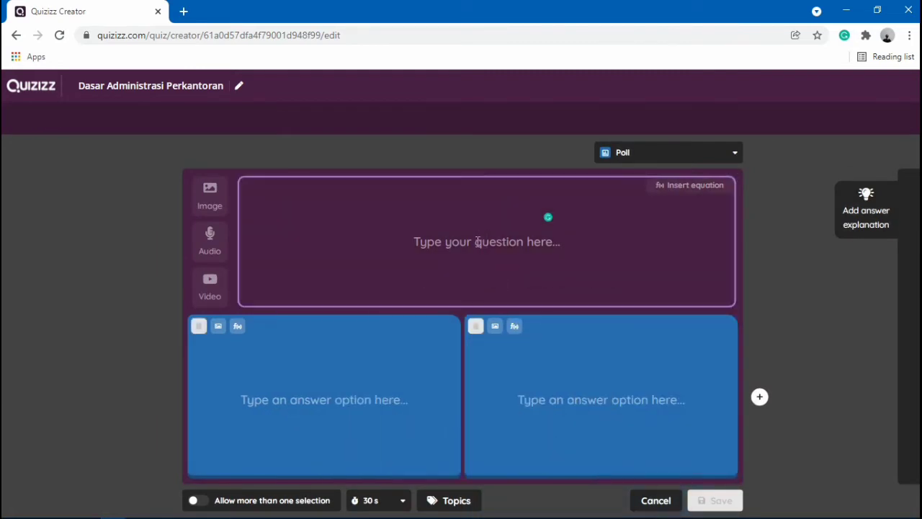
{"action": "left_click", "coordinate": [478, 242]}
{"action": "type", "text": "MEnuru"}
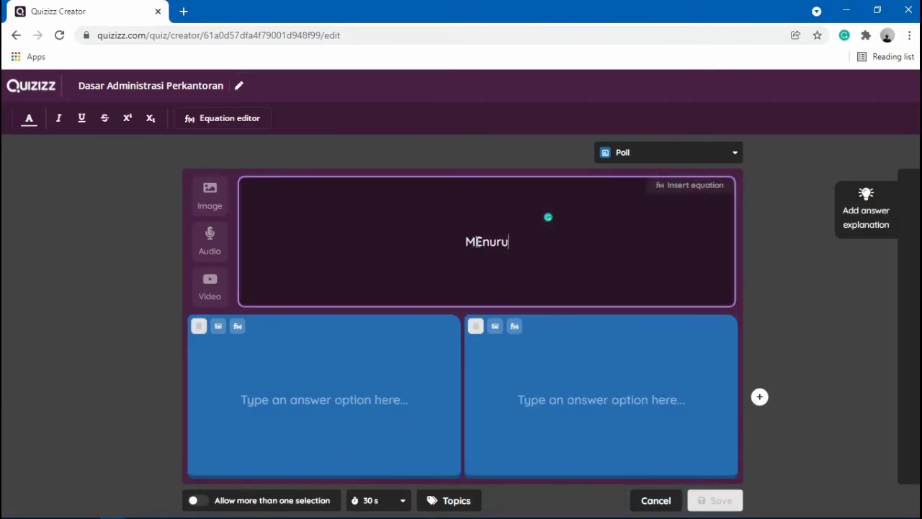
{"action": "key", "text": "BackSpace"}
{"action": "key", "text": "BackSpace"}
{"action": "key", "text": "BackSpace"}
{"action": "key", "text": "BackSpace"}
{"action": "key", "text": "BackSpace"}
{"action": "type", "text": "enru"}
{"action": "key", "text": "BackSpace"}
{"action": "key", "text": "BackSpace"}
{"action": "type", "text": "urut kalian "}
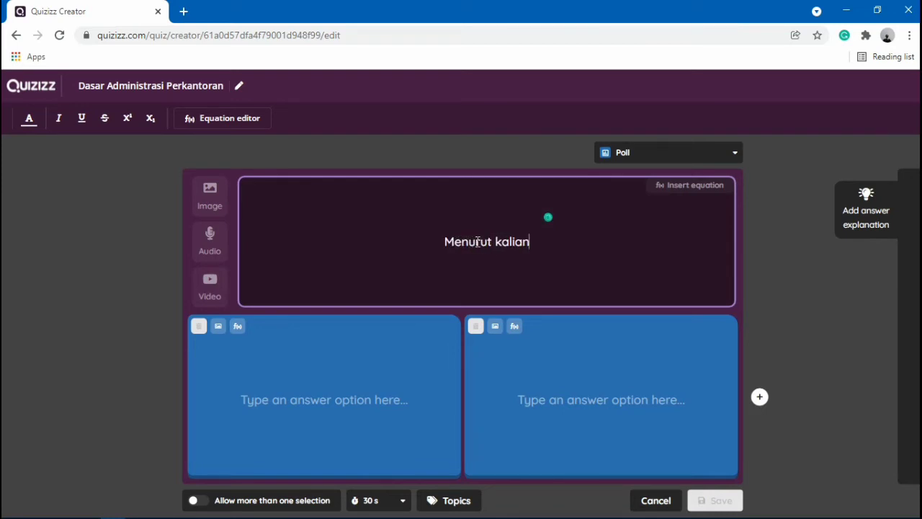
{"action": "type", "text": "p"}
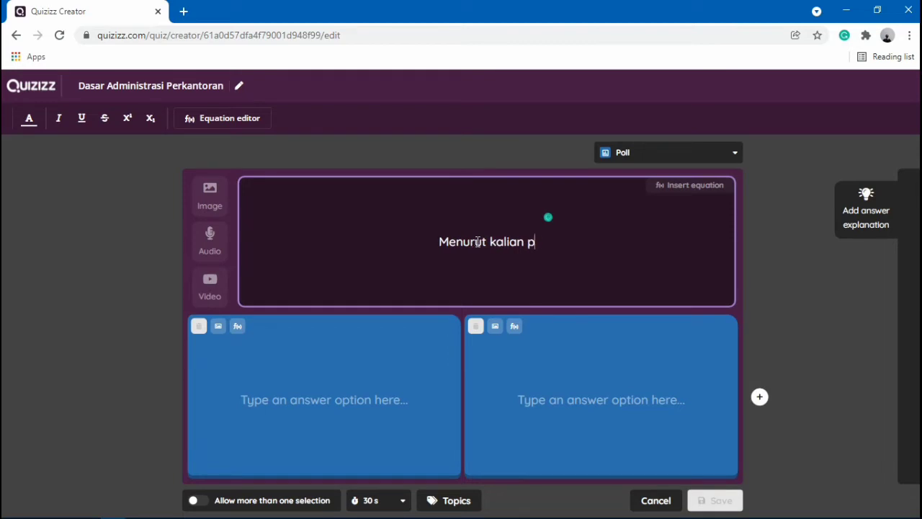
{"action": "type", "text": "enting gak s"}
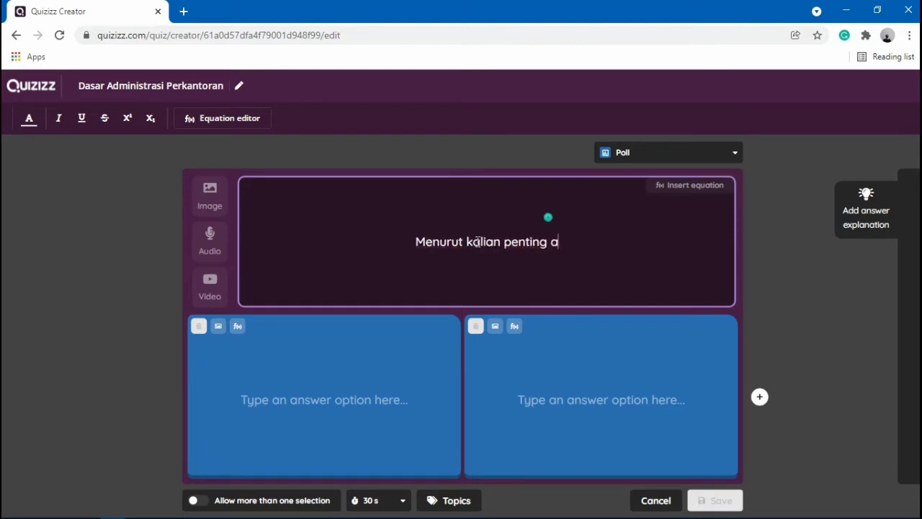
{"action": "type", "text": "ihh "}
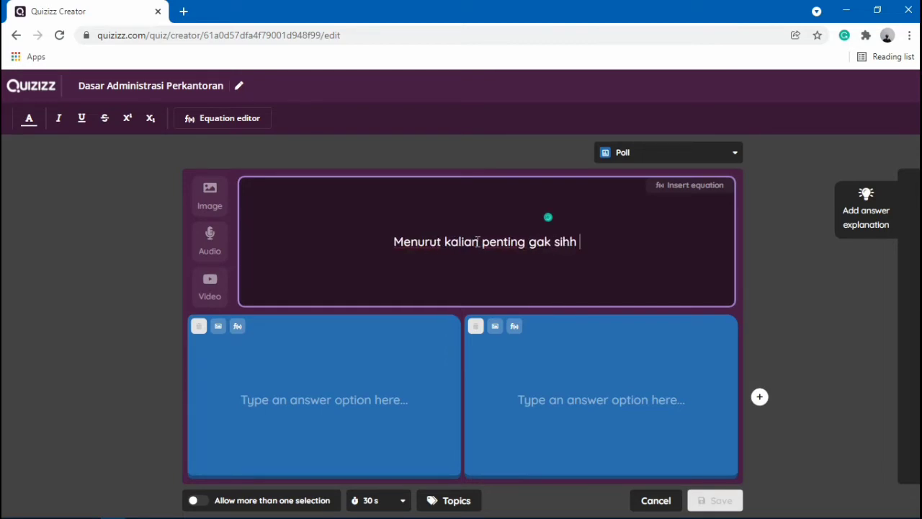
{"action": "type", "text": "administrasi it"}
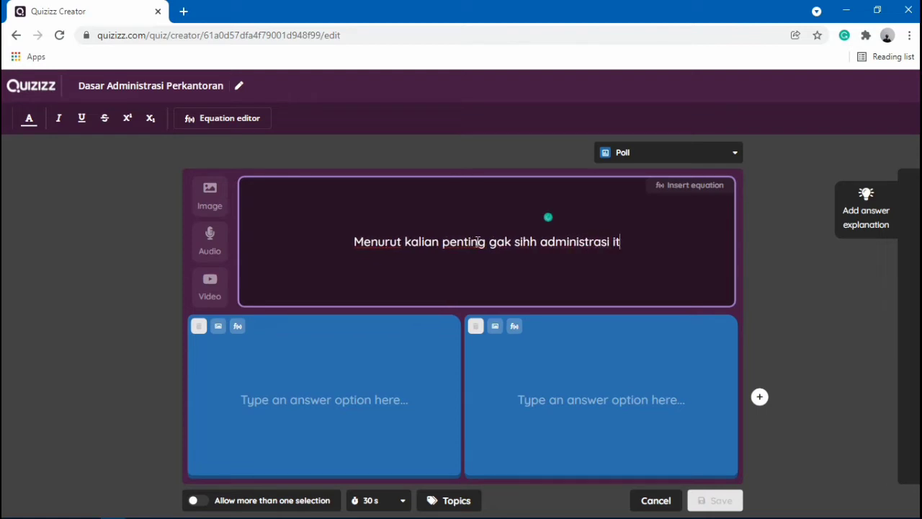
{"action": "type", "text": "u ??"}
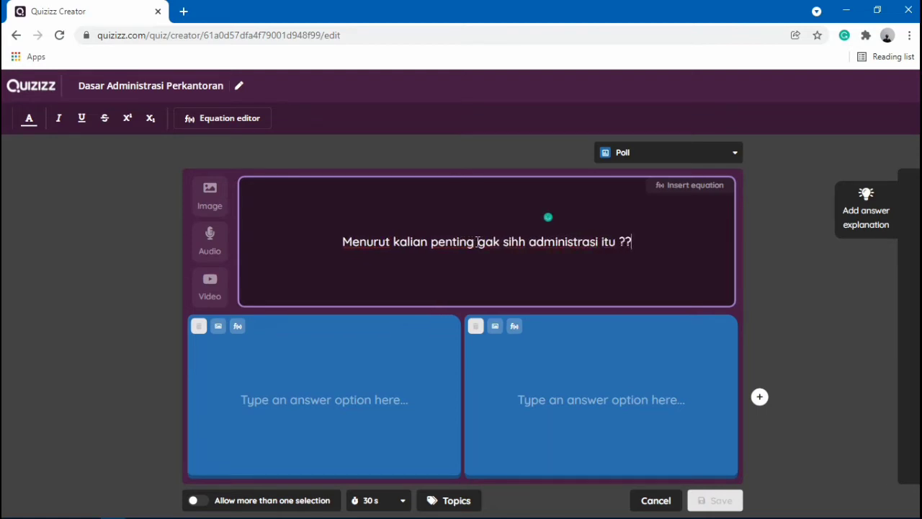
Enter "Penting bangettt" and "Kayaknya engga dehh" as the two poll answer options and save the question.
{"action": "left_click", "coordinate": [313, 423]}
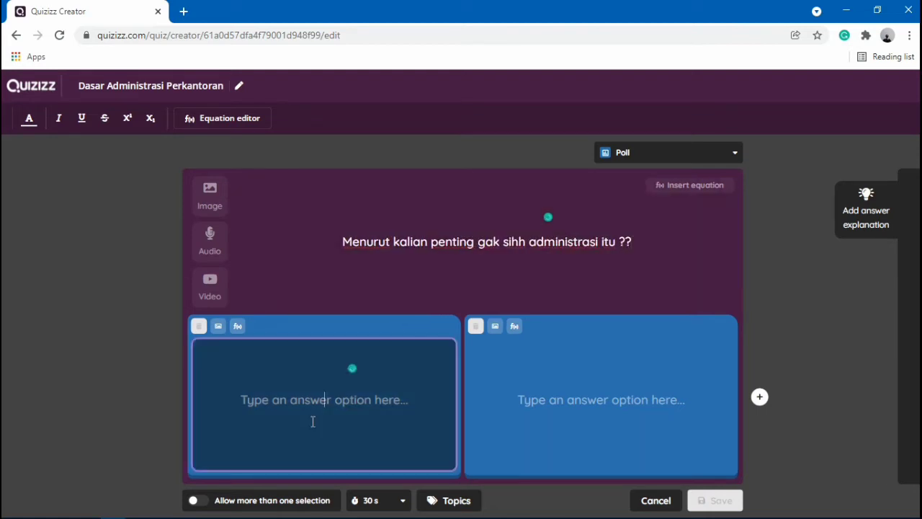
{"action": "type", "text": "Penting bangettt"}
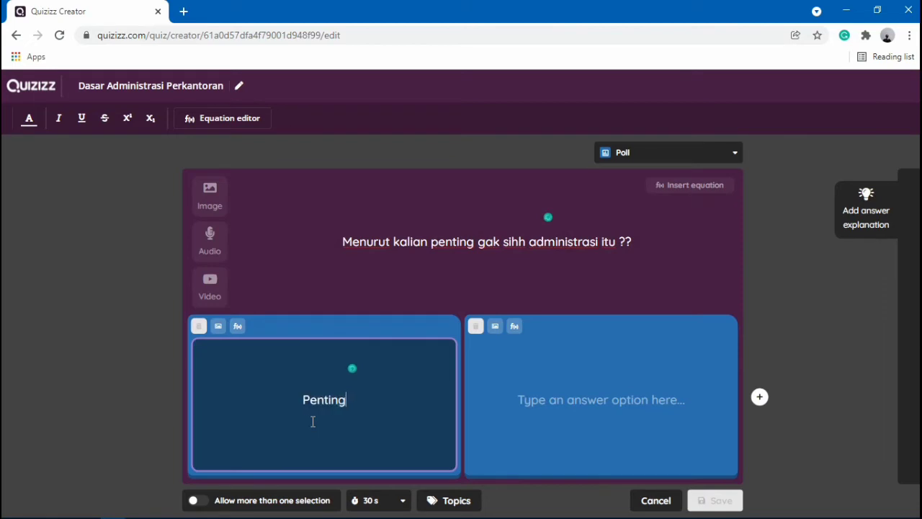
{"action": "left_click", "coordinate": [545, 404]}
{"action": "type", "text": "Kay"}
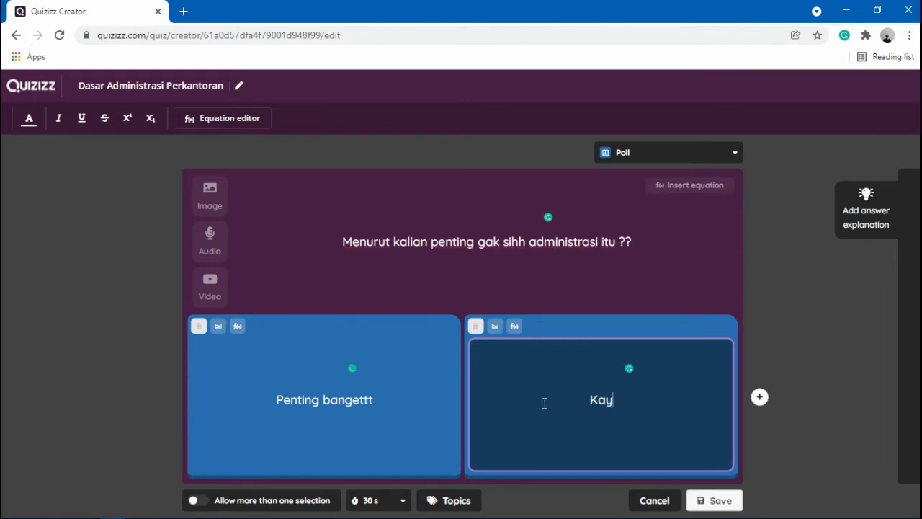
{"action": "type", "text": "aknya engga dehh"}
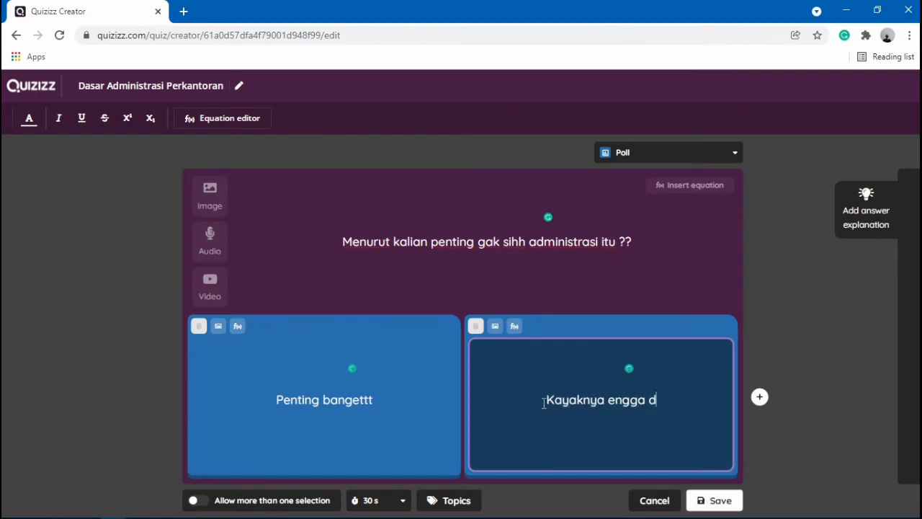
{"action": "left_click", "coordinate": [706, 497]}
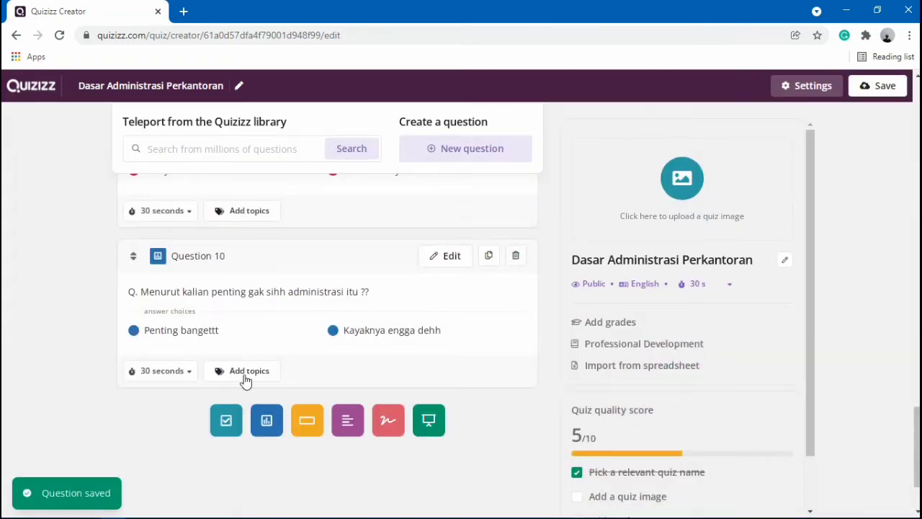
Review the quiz's full question list, checking each question's text and answer choices.
{"action": "scroll", "coordinate": [321, 401], "scroll_direction": "up", "scroll_amount": 10}
{"action": "scroll", "coordinate": [319, 402], "scroll_direction": "down", "scroll_amount": 10}
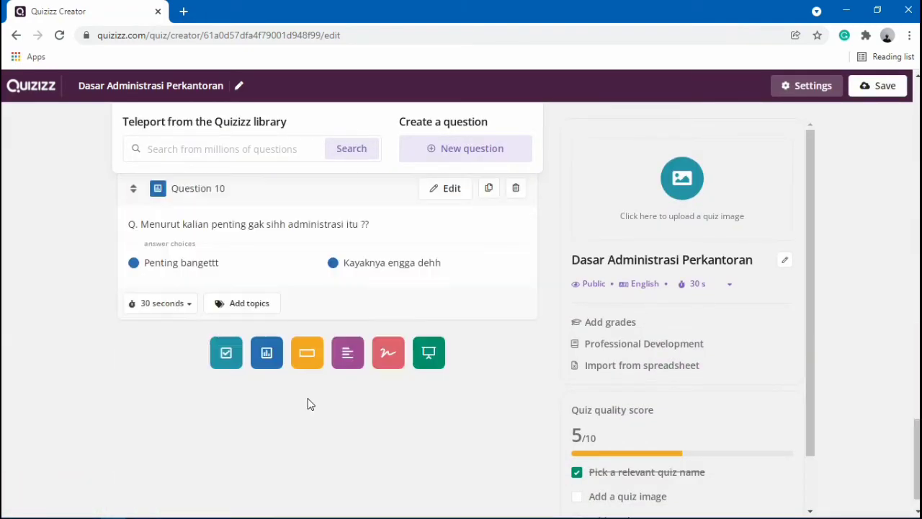
{"action": "scroll", "coordinate": [310, 402], "scroll_direction": "up", "scroll_amount": 3}
{"action": "scroll", "coordinate": [308, 405], "scroll_direction": "up", "scroll_amount": 15}
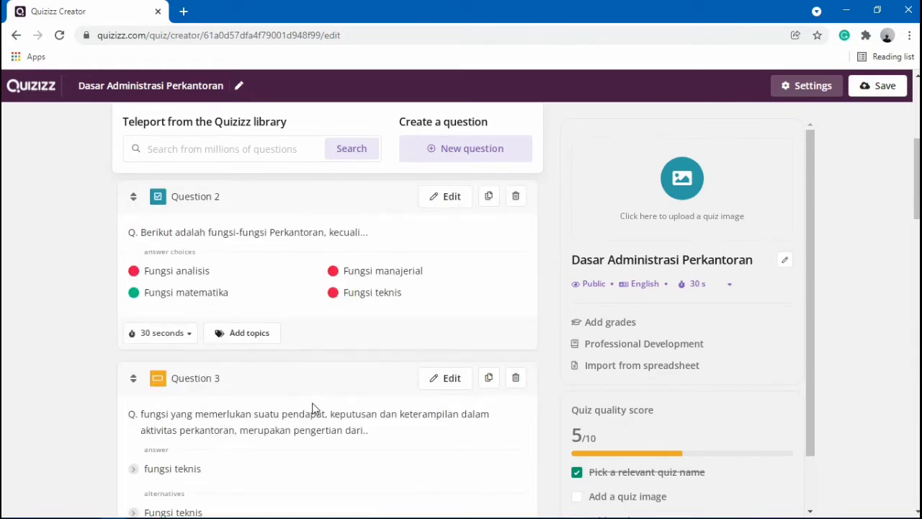
{"action": "scroll", "coordinate": [313, 407], "scroll_direction": "up", "scroll_amount": 2}
{"action": "scroll", "coordinate": [310, 392], "scroll_direction": "down", "scroll_amount": 12}
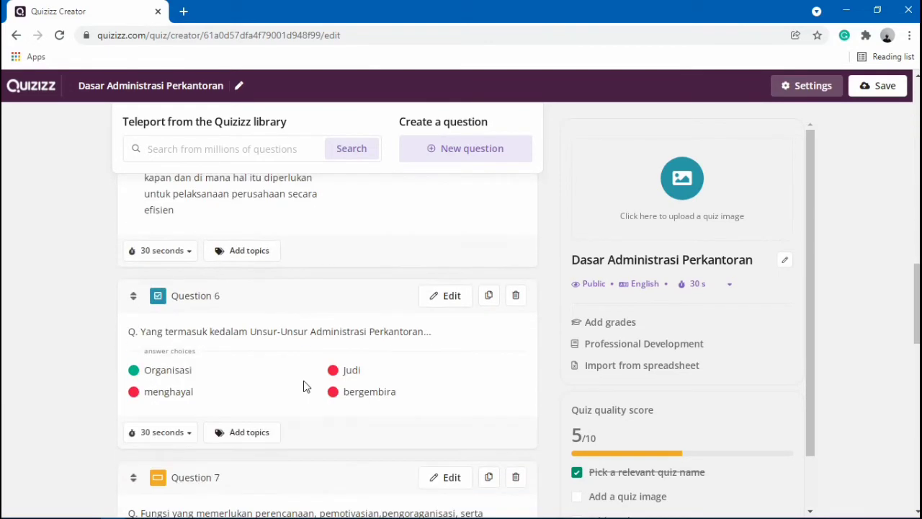
{"action": "scroll", "coordinate": [333, 364], "scroll_direction": "down", "scroll_amount": 8}
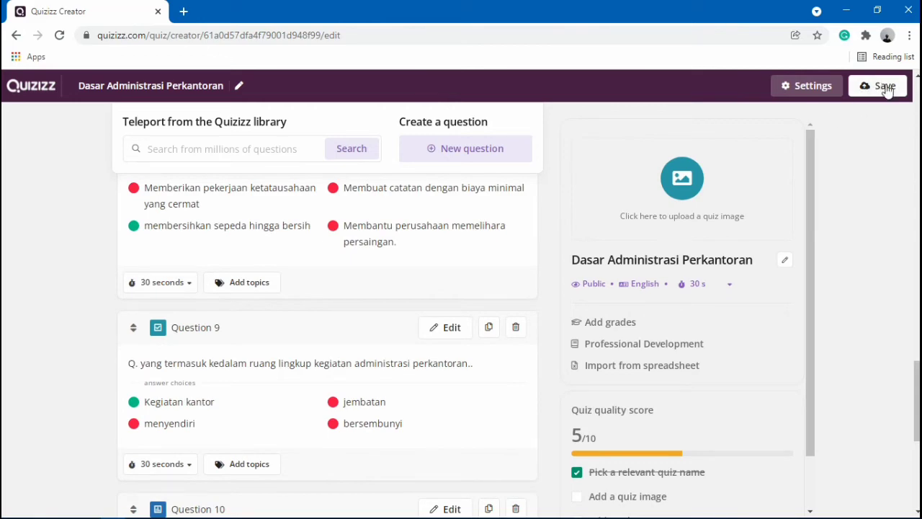
Start saving the whole quiz and set its language to Indonesian in the quiz settings.
{"action": "left_click", "coordinate": [887, 87]}
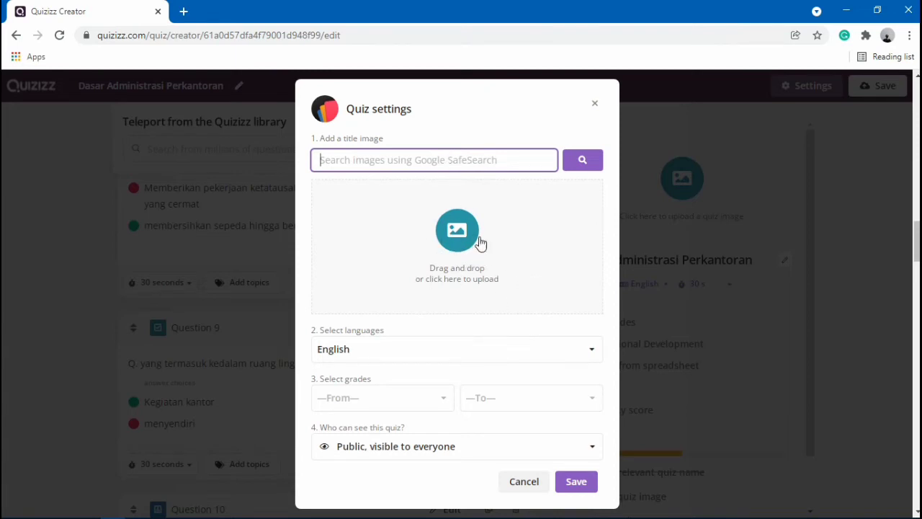
{"action": "scroll", "coordinate": [412, 354], "scroll_direction": "down", "scroll_amount": 2}
{"action": "left_click", "coordinate": [405, 353]}
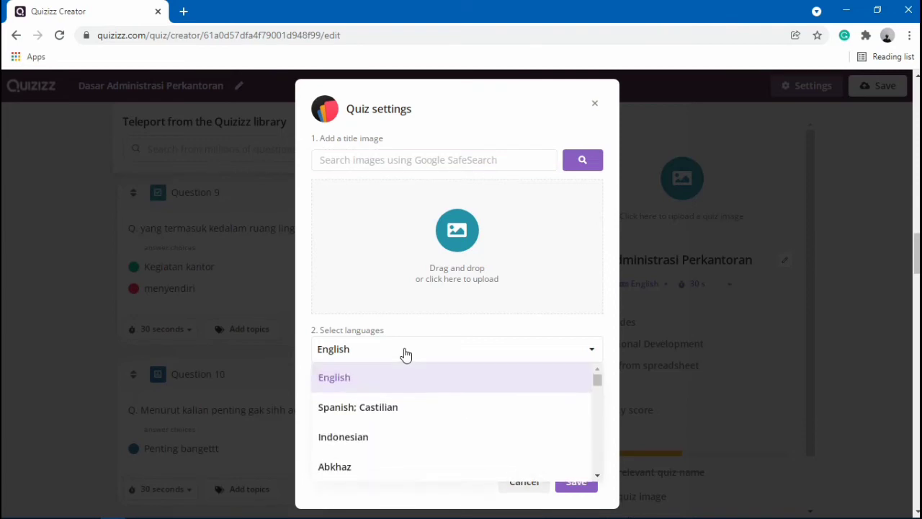
{"action": "left_click", "coordinate": [361, 439]}
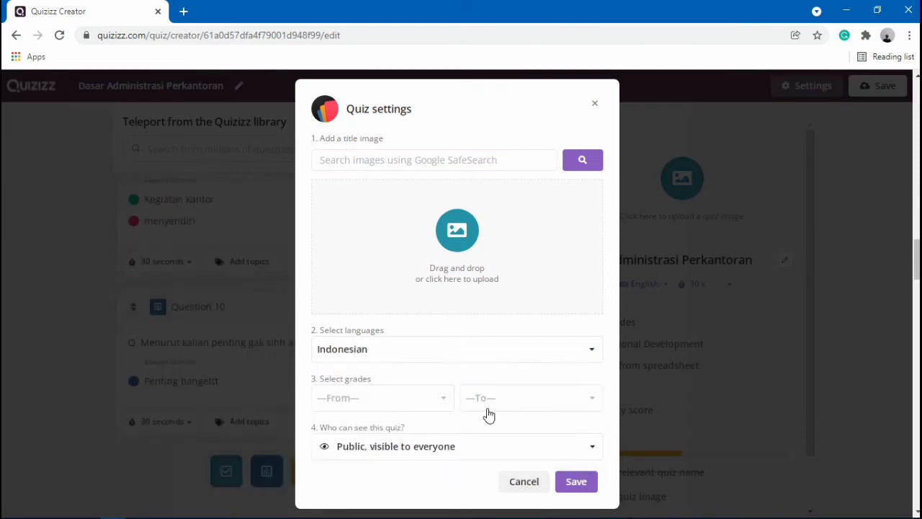
Set the quiz's grade range from 1st to 5th and save the quiz settings.
{"action": "left_click", "coordinate": [403, 400]}
{"action": "left_click", "coordinate": [403, 400]}
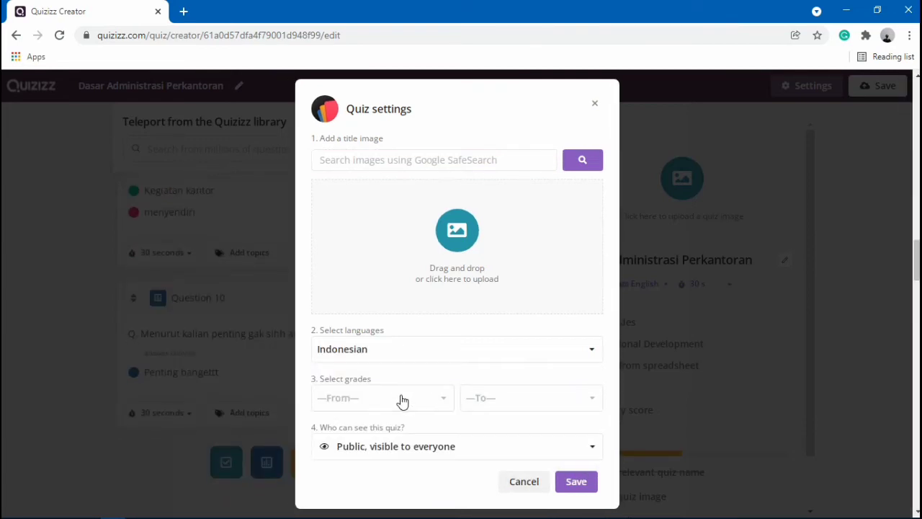
{"action": "left_click", "coordinate": [367, 405]}
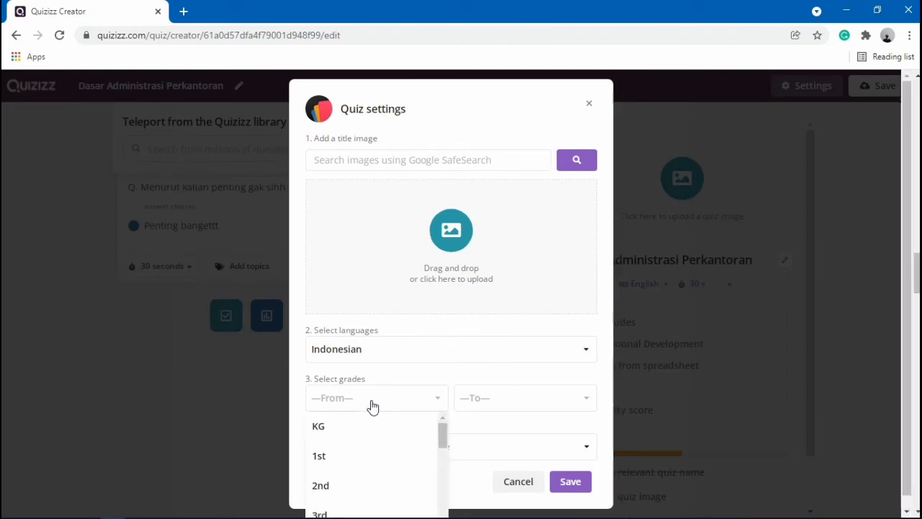
{"action": "scroll", "coordinate": [382, 418], "scroll_direction": "down", "scroll_amount": 1}
{"action": "scroll", "coordinate": [399, 445], "scroll_direction": "up", "scroll_amount": 1}
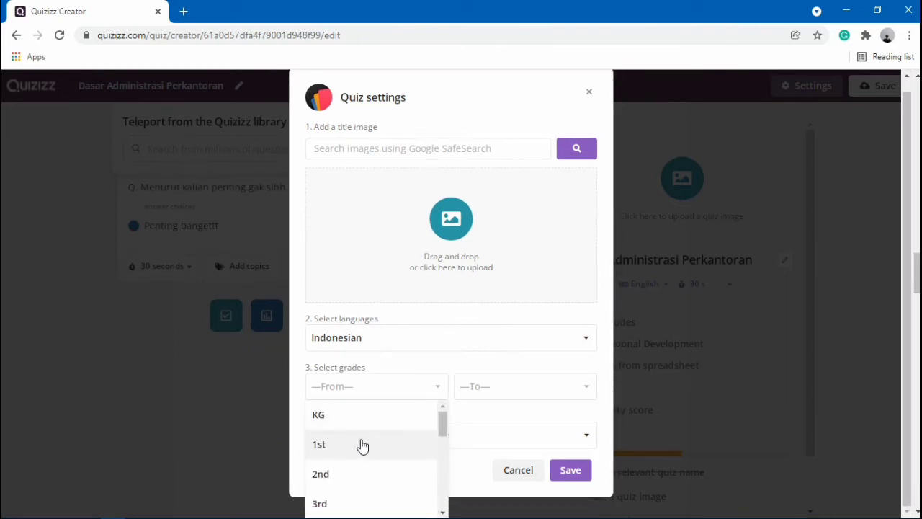
{"action": "left_click", "coordinate": [363, 449]}
{"action": "left_click", "coordinate": [522, 401]}
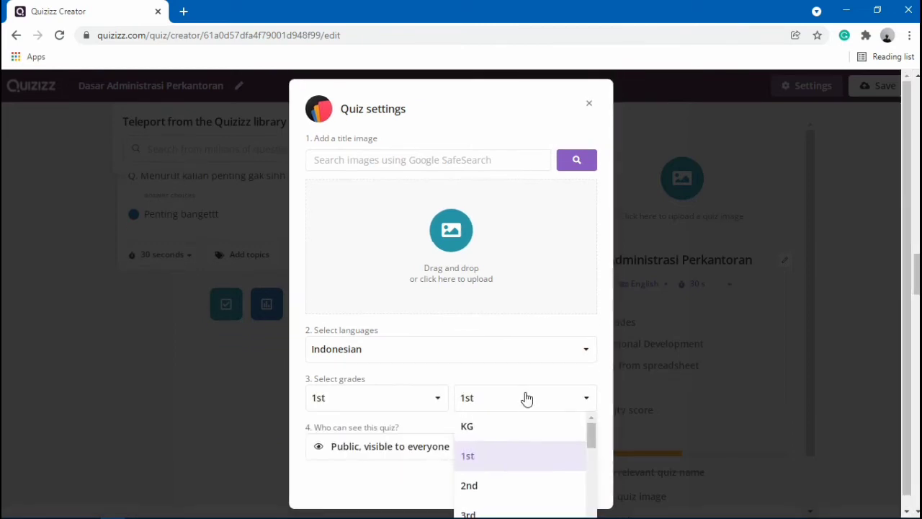
{"action": "scroll", "coordinate": [504, 475], "scroll_direction": "down", "scroll_amount": 2}
{"action": "scroll", "coordinate": [489, 474], "scroll_direction": "down", "scroll_amount": 2}
{"action": "scroll", "coordinate": [486, 439], "scroll_direction": "up", "scroll_amount": 3}
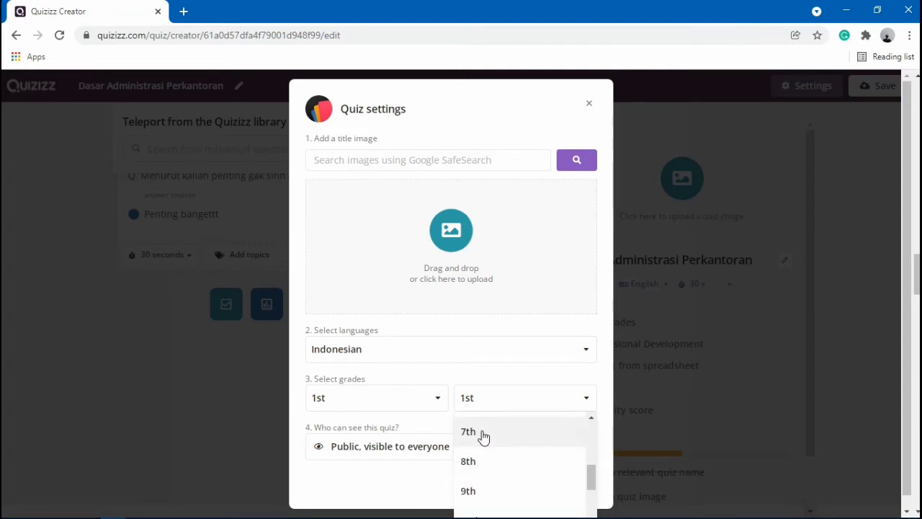
{"action": "scroll", "coordinate": [488, 446], "scroll_direction": "down", "scroll_amount": 1}
{"action": "left_click", "coordinate": [488, 450]}
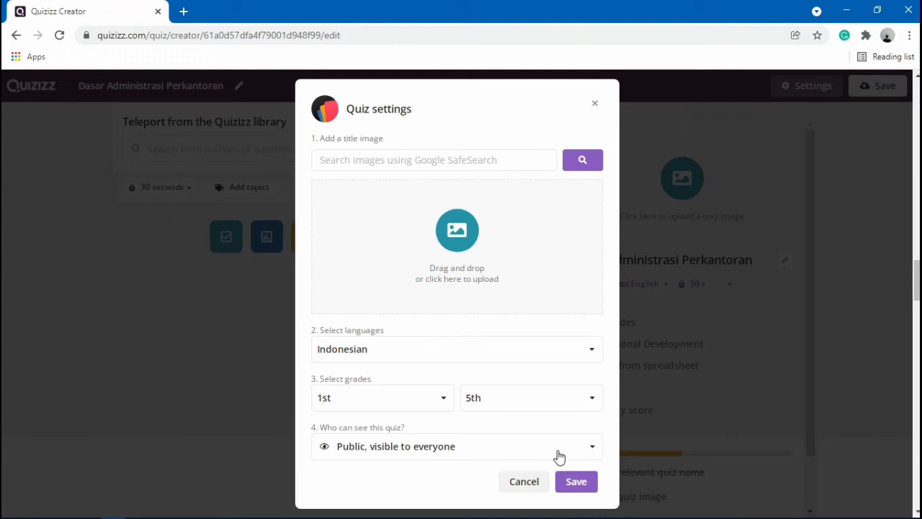
{"action": "left_click", "coordinate": [586, 486]}
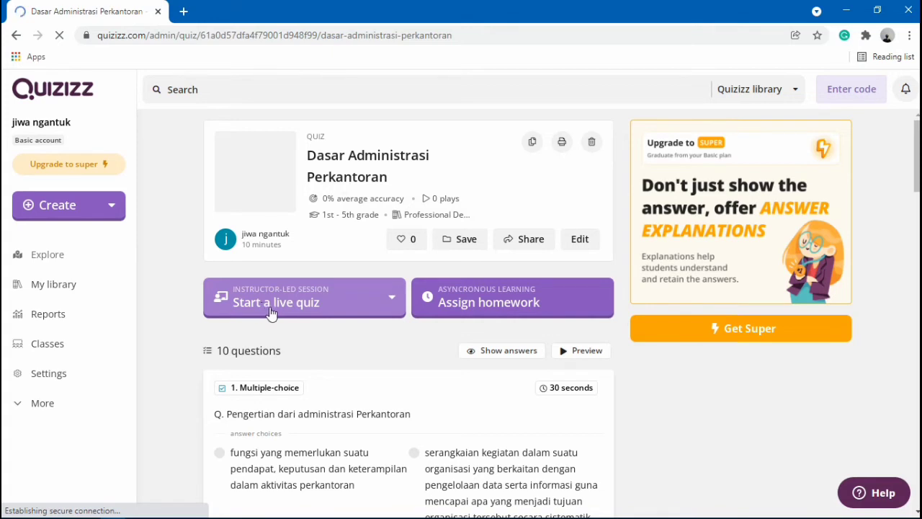
Start an instructor-led live session of the quiz in Classic mode and continue to its waiting room.
{"action": "left_click", "coordinate": [387, 304]}
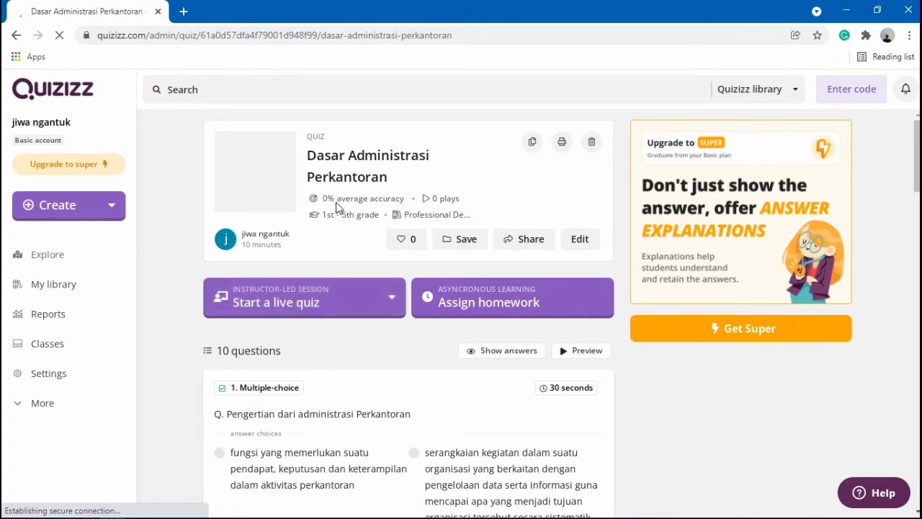
{"action": "left_click", "coordinate": [401, 297]}
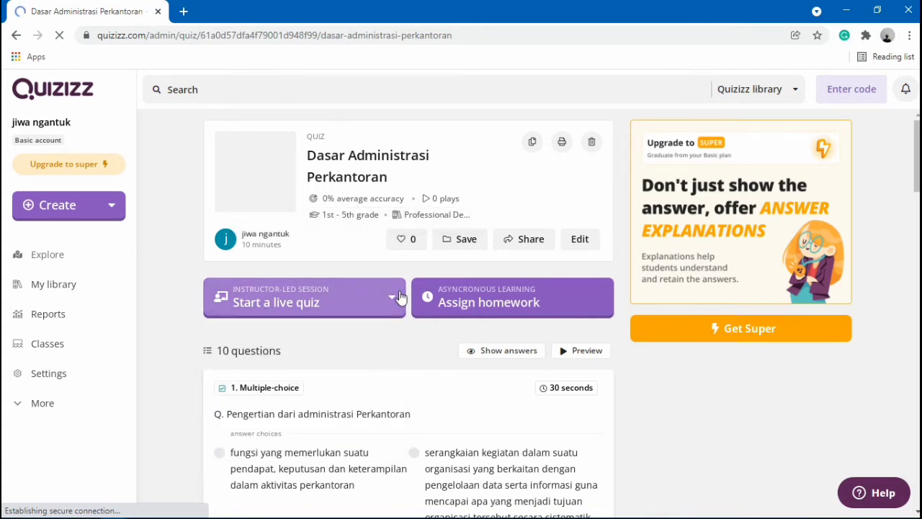
{"action": "left_click", "coordinate": [402, 297]}
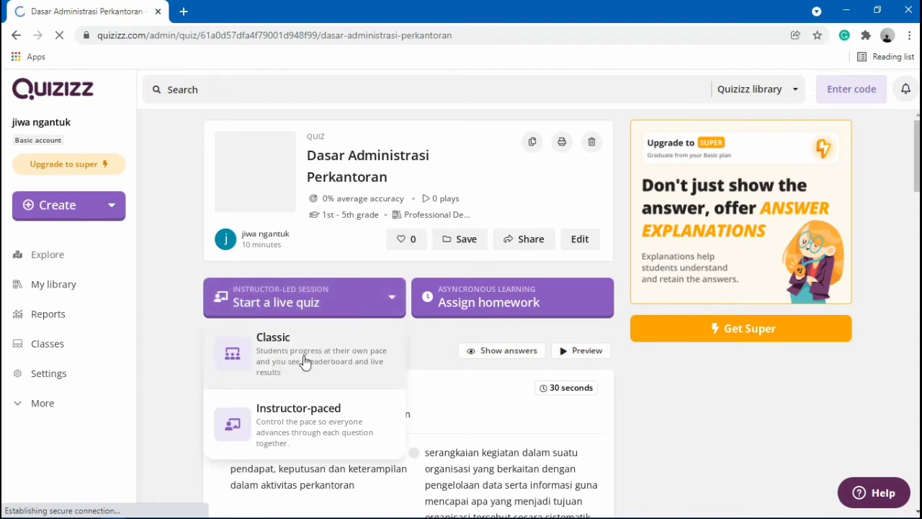
{"action": "left_click", "coordinate": [353, 361]}
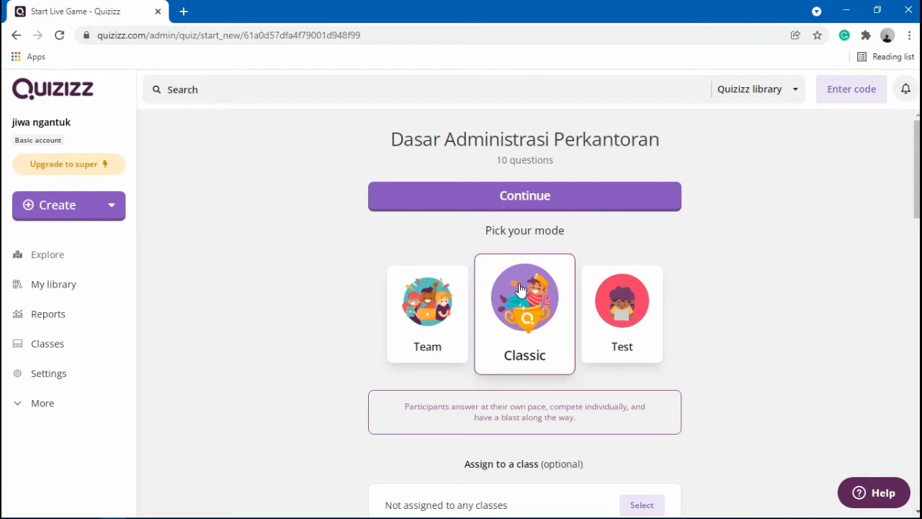
{"action": "left_click", "coordinate": [523, 198]}
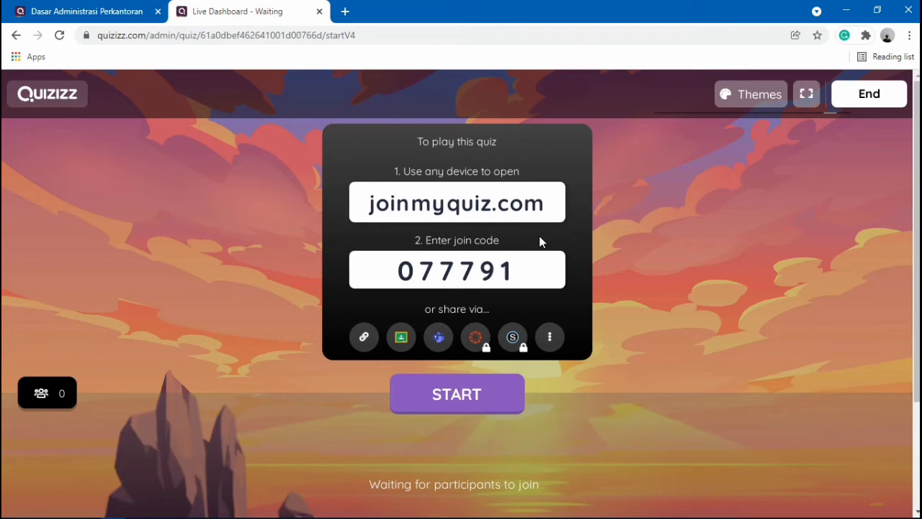
Copy the live session's join link, open it in a new browser tab and enter the game as a participant.
{"action": "left_click", "coordinate": [362, 338]}
{"action": "left_click", "coordinate": [364, 343]}
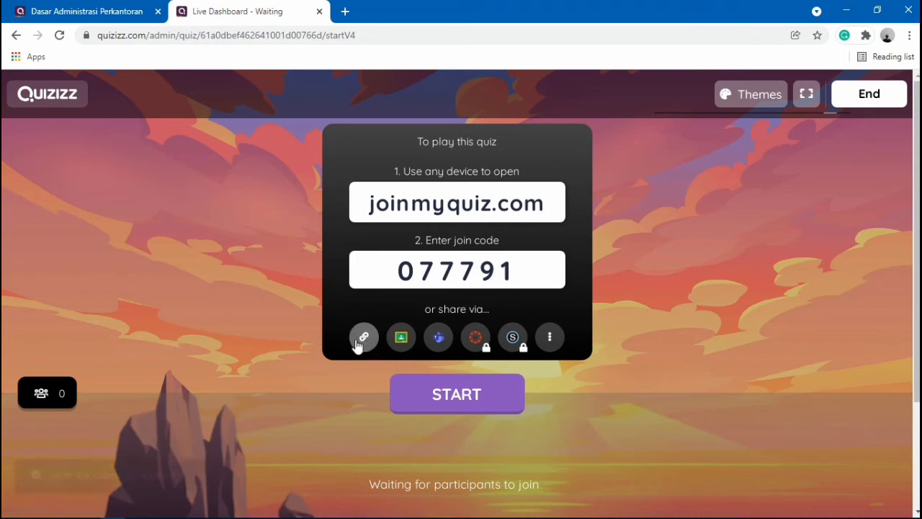
{"action": "left_click", "coordinate": [345, 11]}
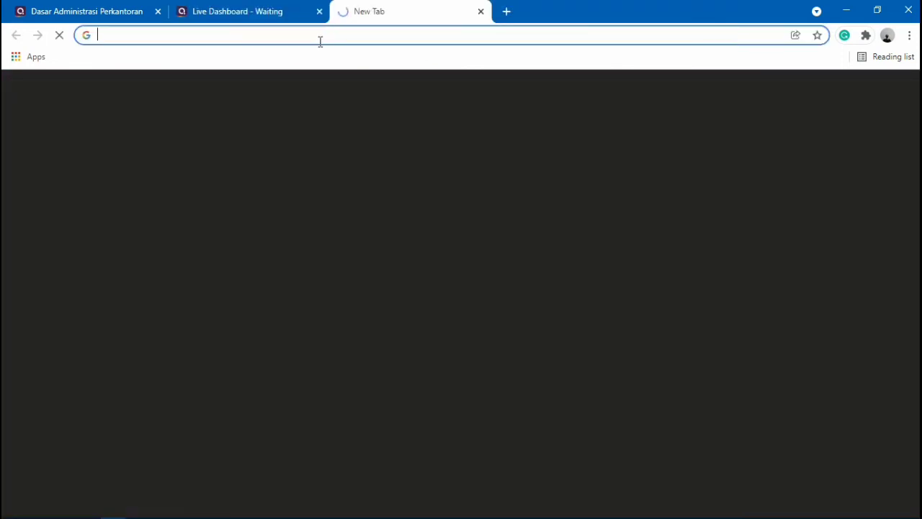
{"action": "left_click", "coordinate": [310, 38]}
{"action": "key", "text": "ctrl+v"}
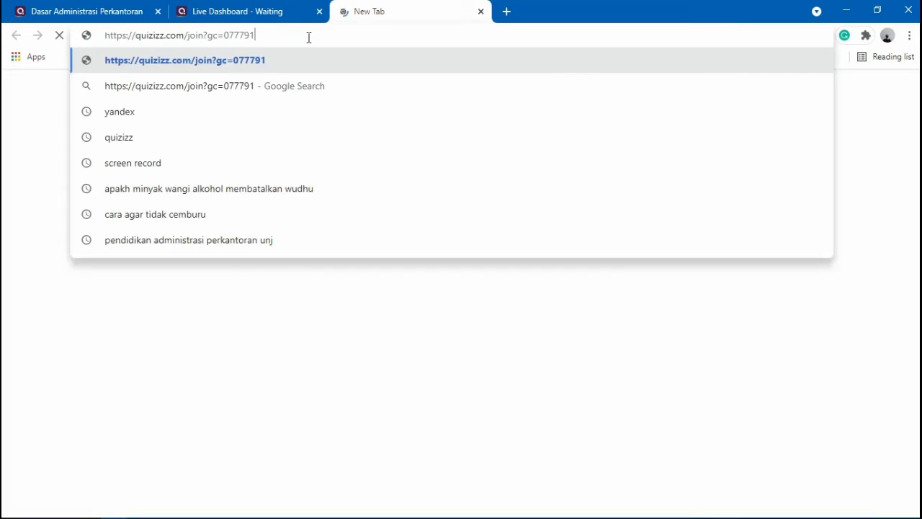
{"action": "key", "text": "Return"}
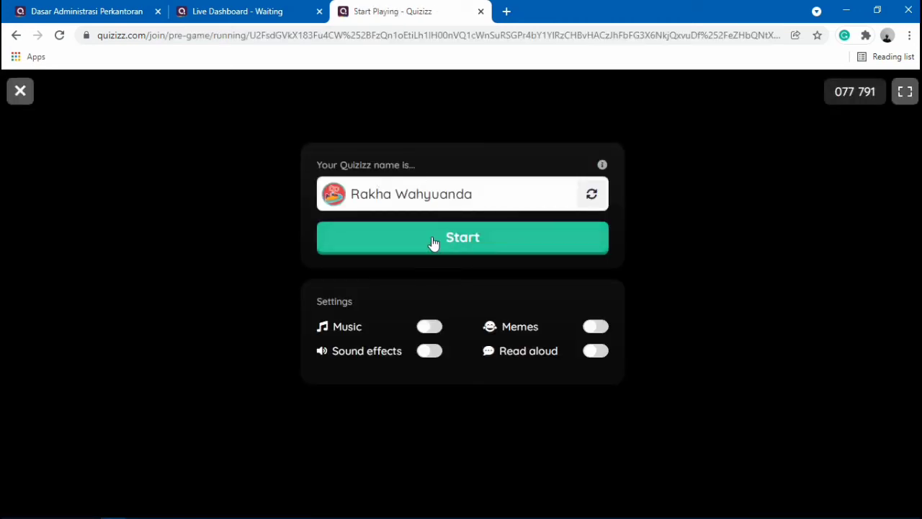
{"action": "left_click", "coordinate": [450, 248]}
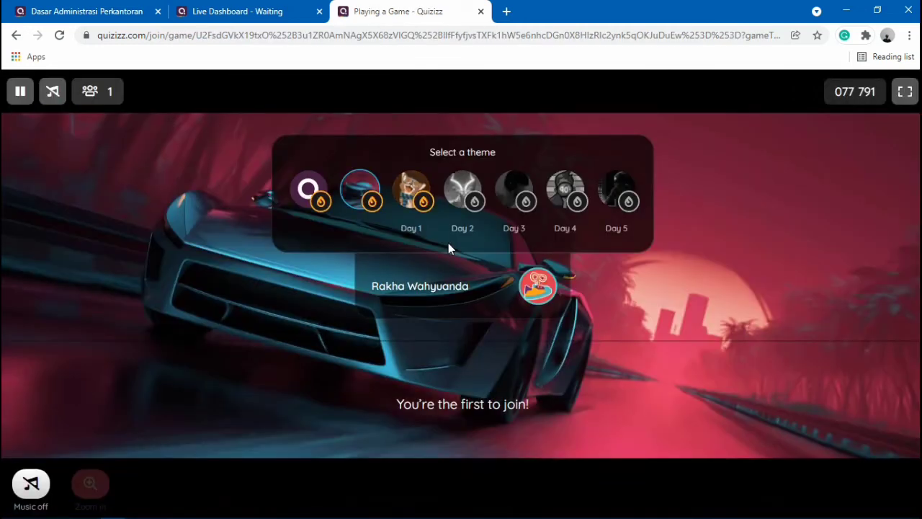
Return to the host's live dashboard and start the quiz for the joined participant.
{"action": "left_click", "coordinate": [274, 9]}
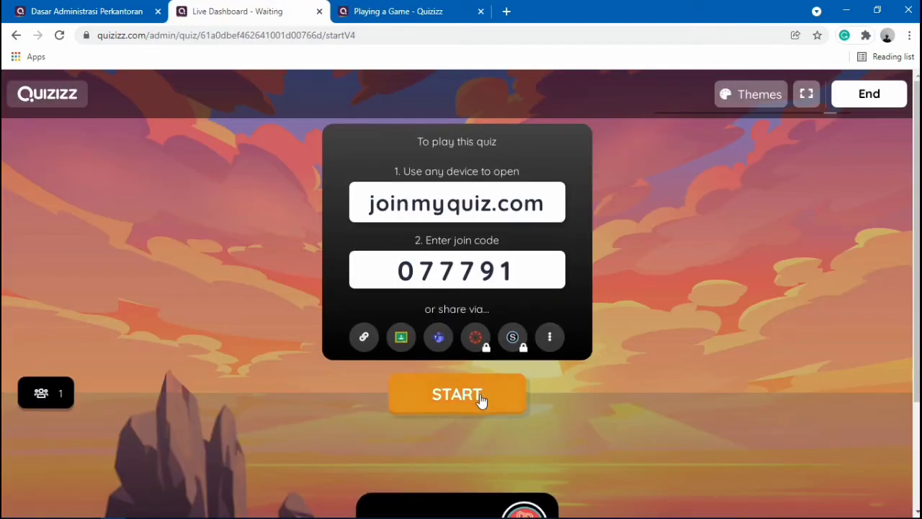
{"action": "left_click", "coordinate": [472, 403]}
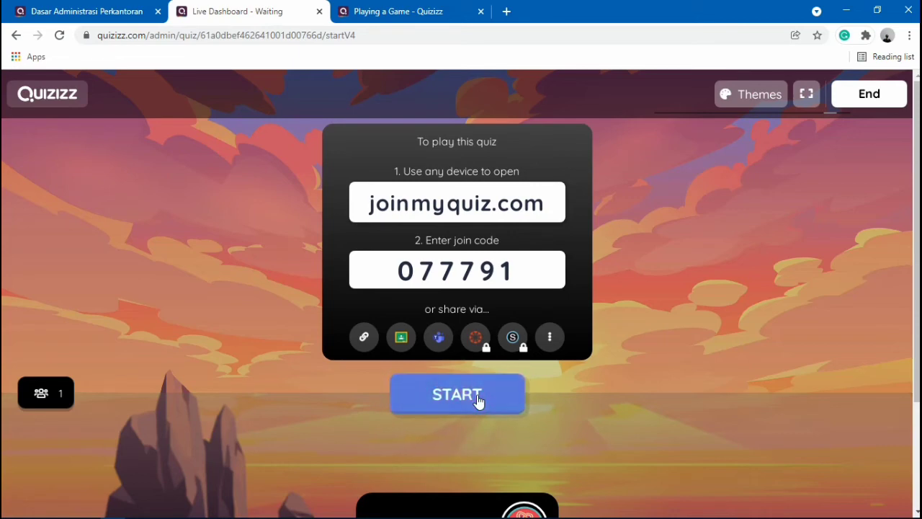
{"action": "left_click", "coordinate": [475, 401]}
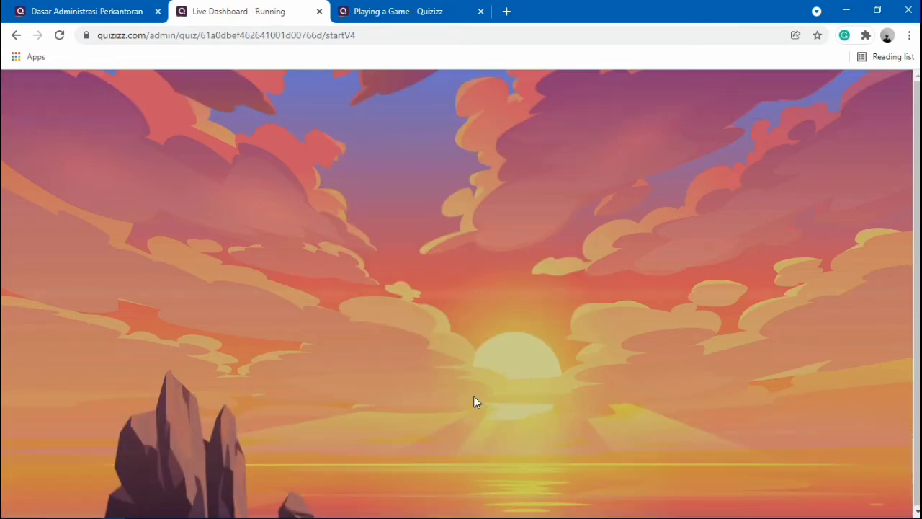
In the participant's game tab, answer question 1 with "Penting bangettt" and question 2 with "Membantu perusahaan memelihara persaingan.".
{"action": "left_click", "coordinate": [400, 11]}
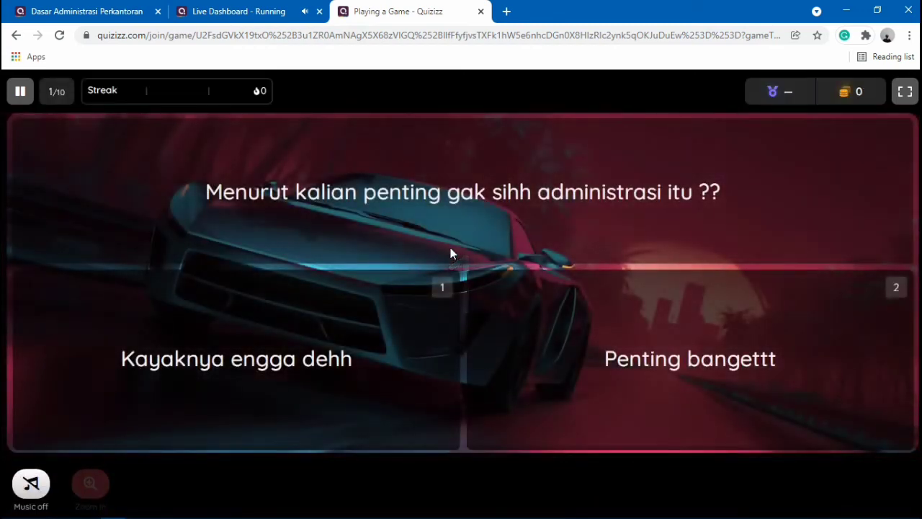
{"action": "left_click", "coordinate": [650, 328]}
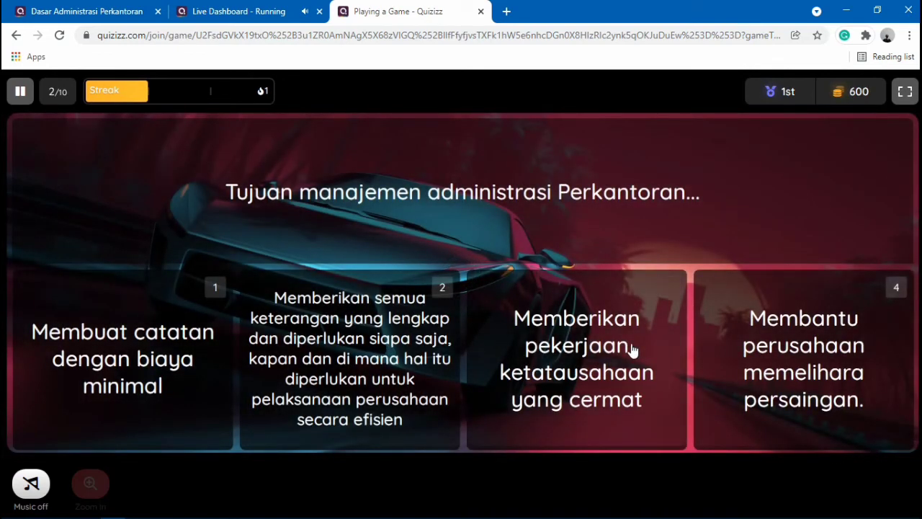
{"action": "left_click", "coordinate": [829, 350]}
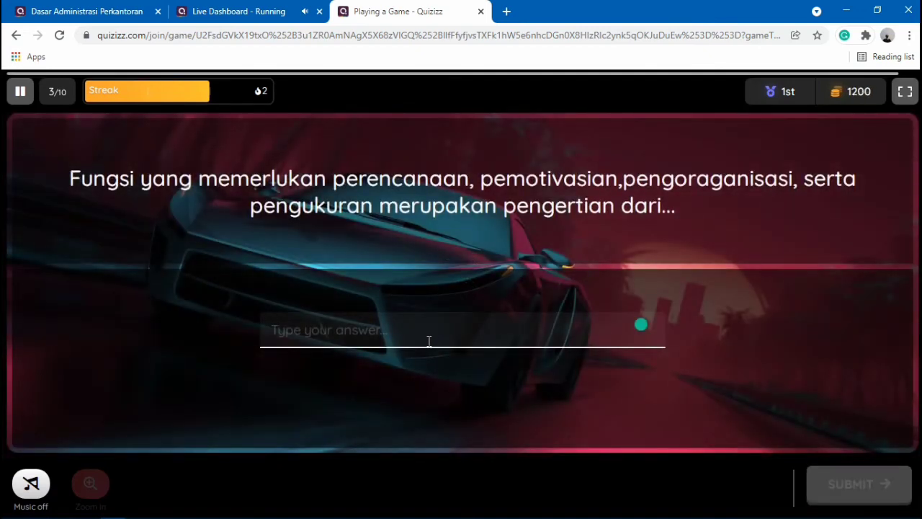
Submit "fungsi manajerial" for question 3, and answer question 4 with the definition beginning "serangkaian kegiatan dalam suatu organisasi".
{"action": "type", "text": "fungsi manajerial"}
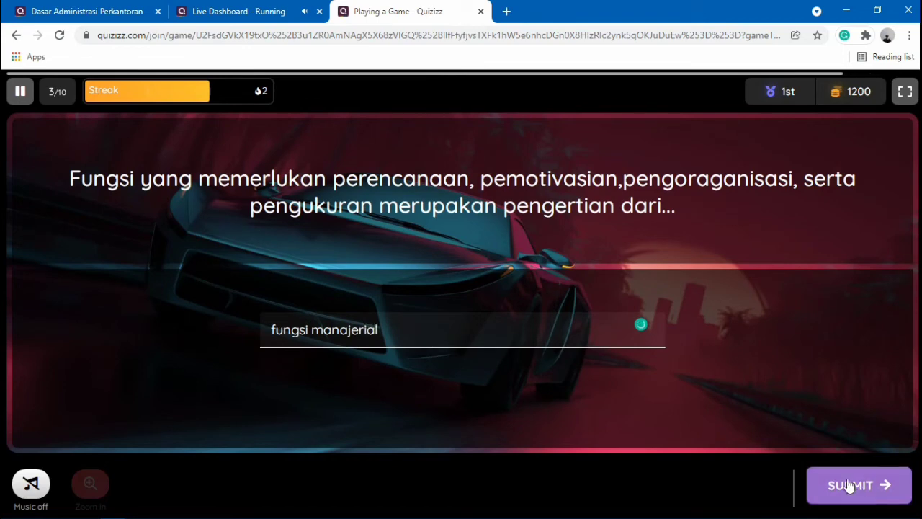
{"action": "left_click", "coordinate": [848, 482]}
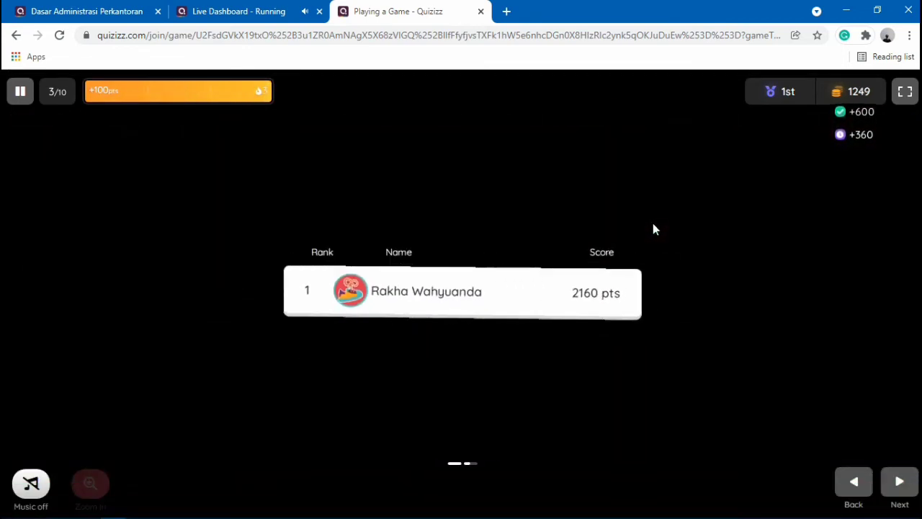
{"action": "left_click", "coordinate": [898, 480]}
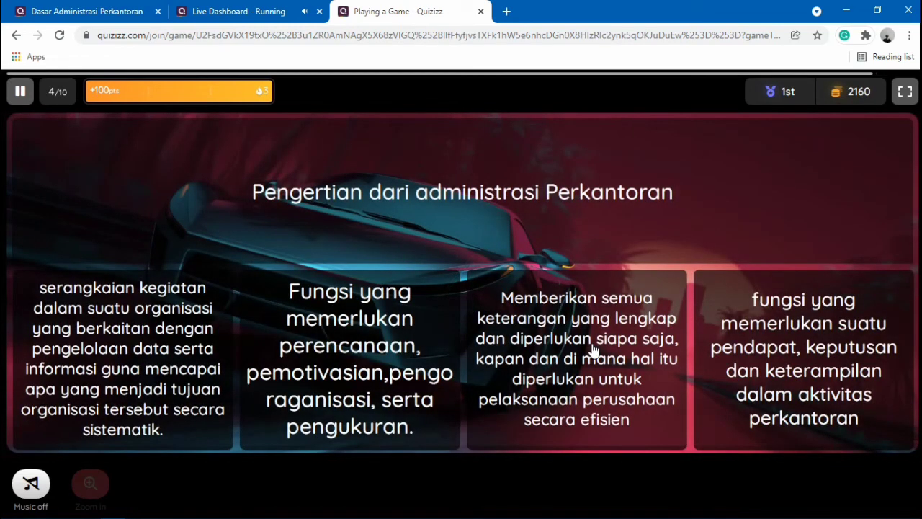
{"action": "left_click", "coordinate": [91, 338]}
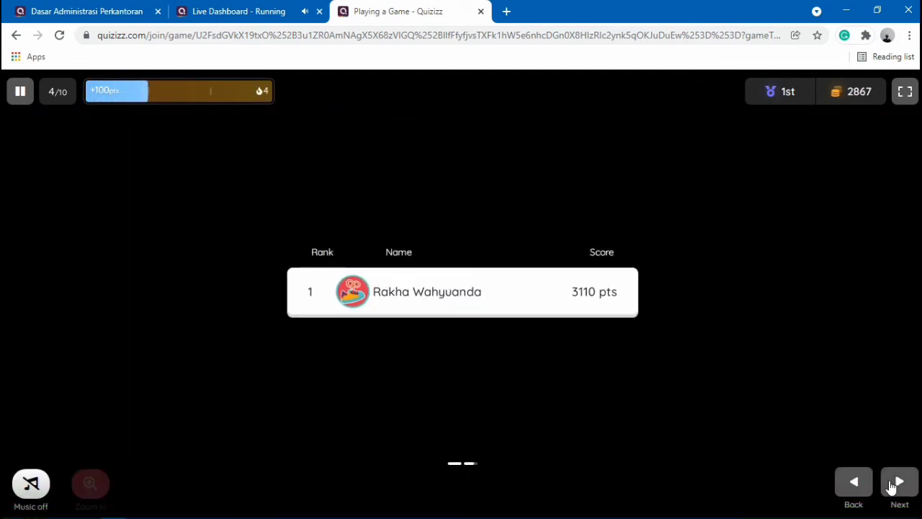
{"action": "left_click", "coordinate": [894, 484]}
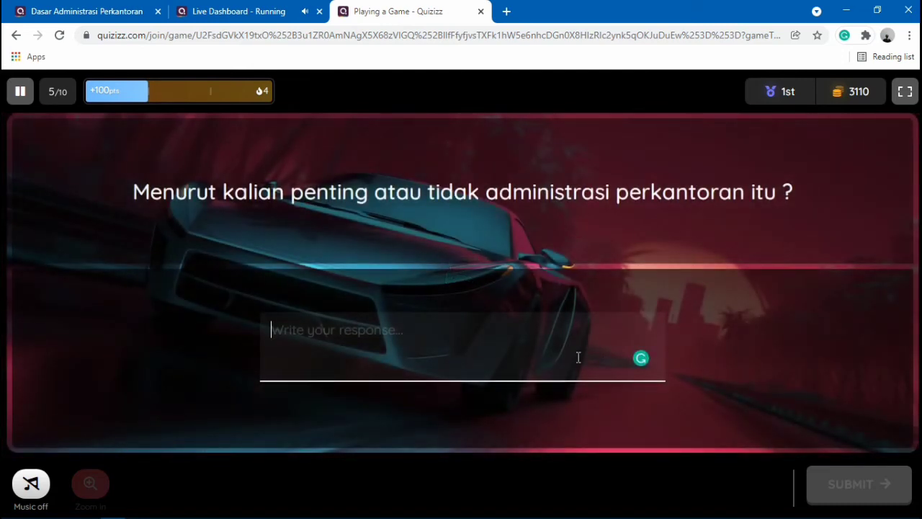
Submit the open-ended response "Penting sekali kakak" for question 5 and continue to question 6.
{"action": "type", "text": "Penting se"}
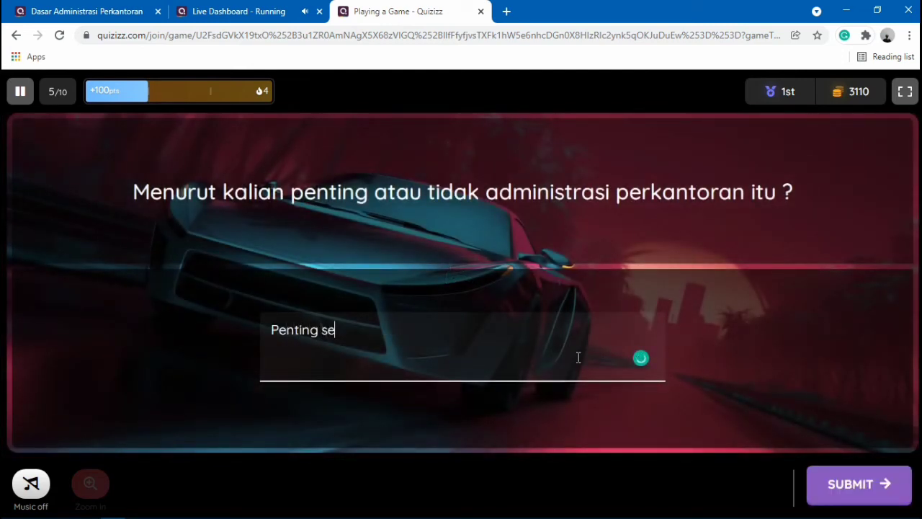
{"action": "type", "text": "kali kakak"}
{"action": "key", "text": "Return"}
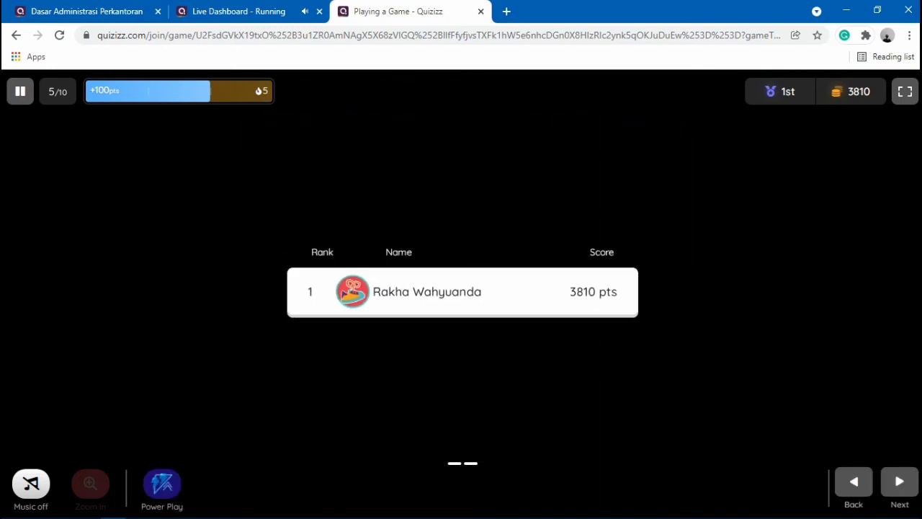
{"action": "left_click", "coordinate": [902, 483]}
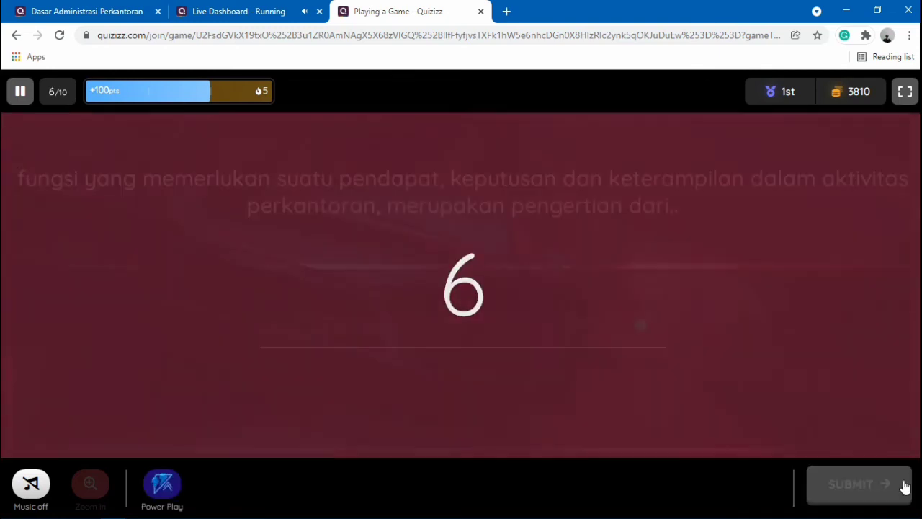
Submit "fungsi teknis" as the answer to question 6 and continue to question 7.
{"action": "type", "text": "fy"}
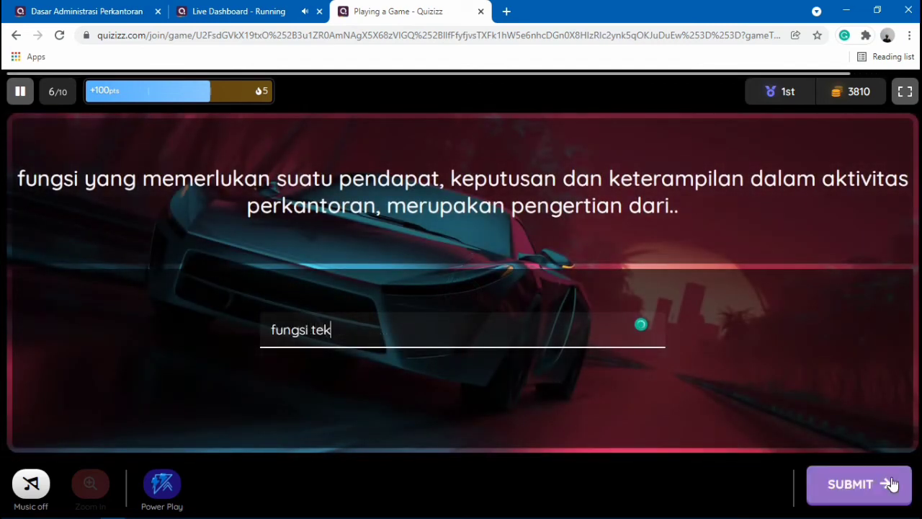
{"action": "left_click", "coordinate": [891, 484]}
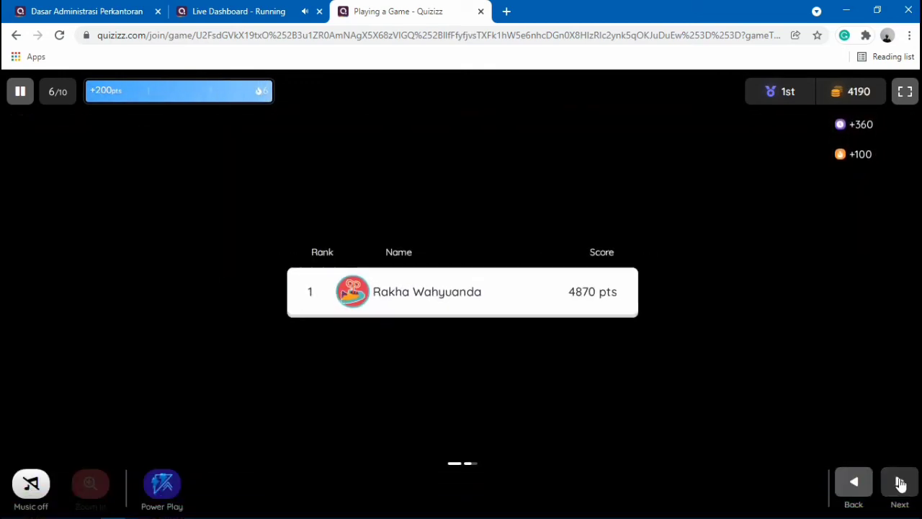
{"action": "left_click", "coordinate": [900, 484]}
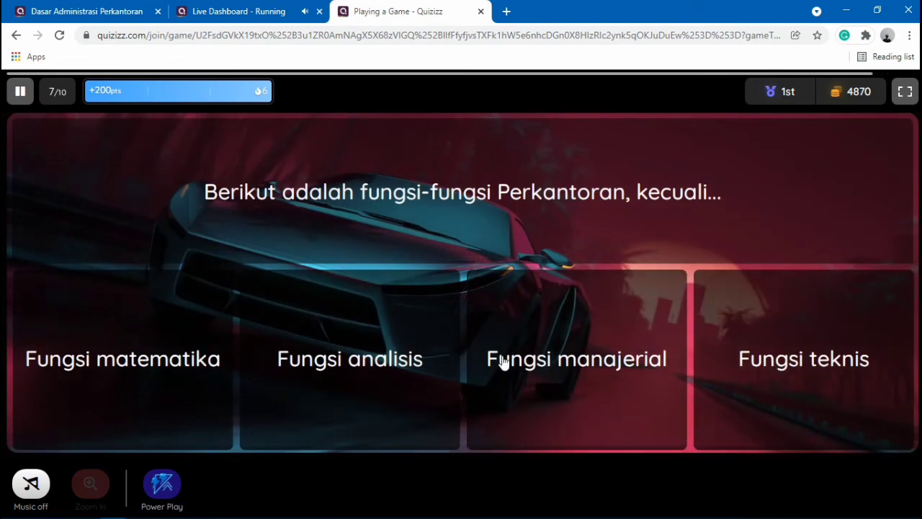
Answer question 7 with "Fungsi matematika" and, with Power Play activated, question 8 with "Kegiatan kantor".
{"action": "left_click", "coordinate": [151, 360]}
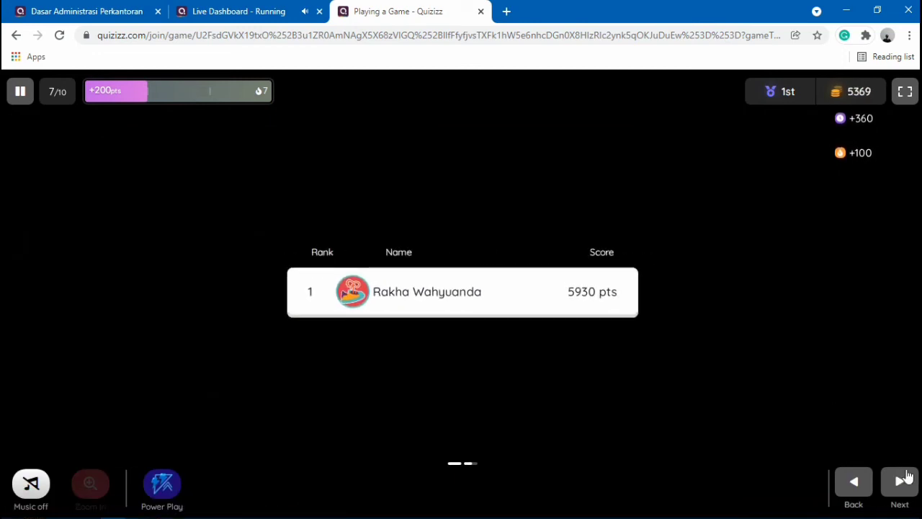
{"action": "left_click", "coordinate": [901, 481]}
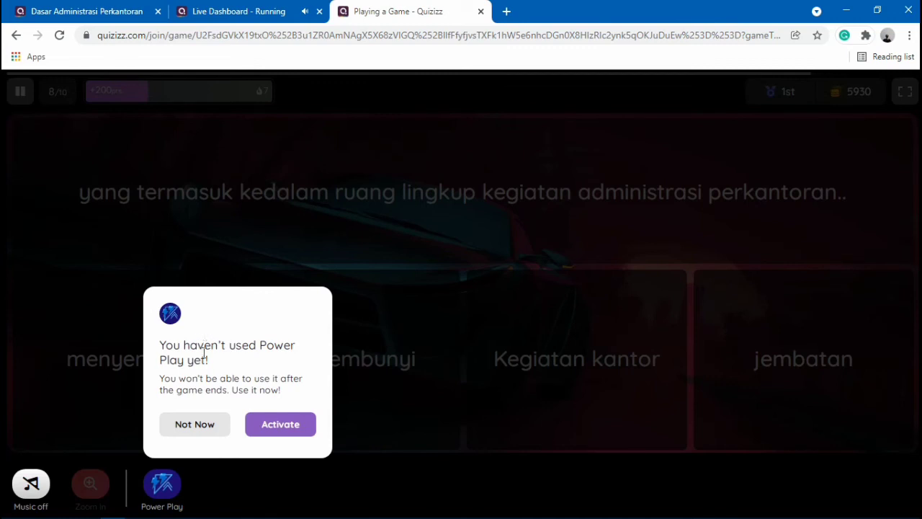
{"action": "left_click", "coordinate": [296, 426]}
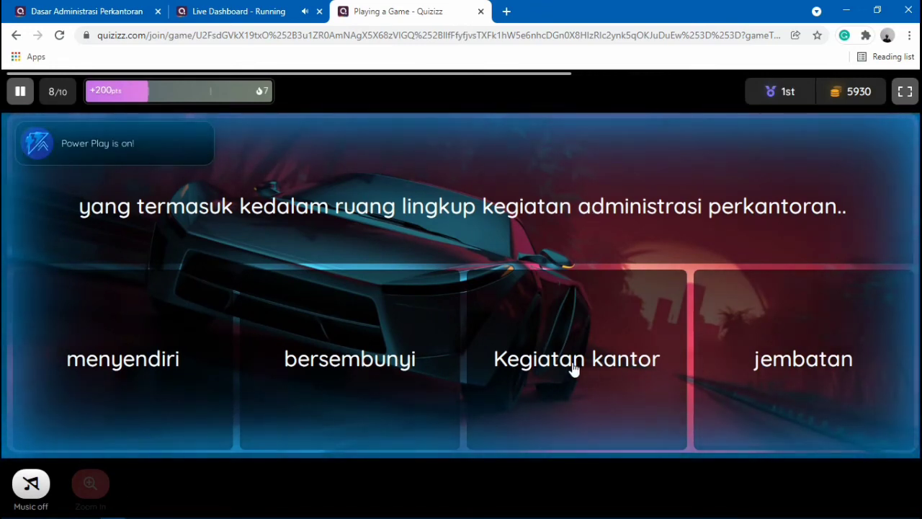
{"action": "left_click", "coordinate": [572, 365]}
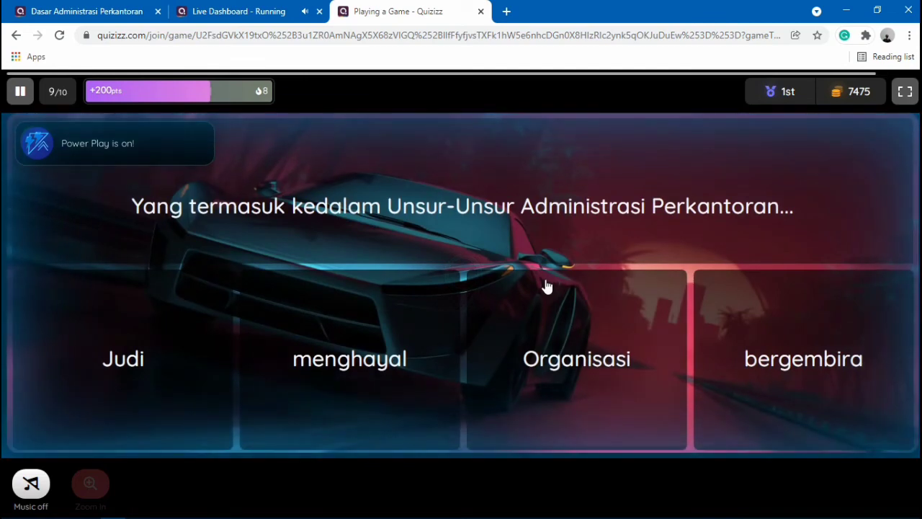
Answer question 9 with "Organisasi" and question 10 with "membersihkan sepeda hingga bersih", continuing to the game summary.
{"action": "left_click", "coordinate": [543, 346]}
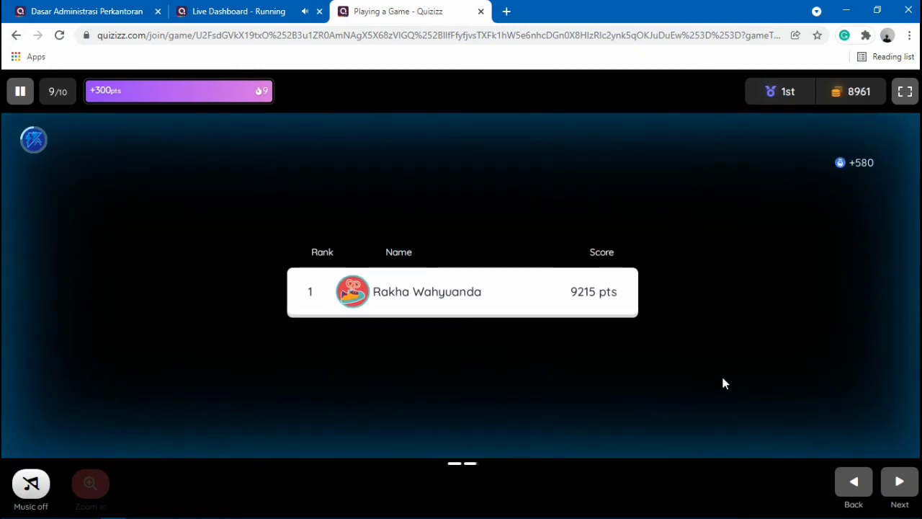
{"action": "left_click", "coordinate": [899, 481]}
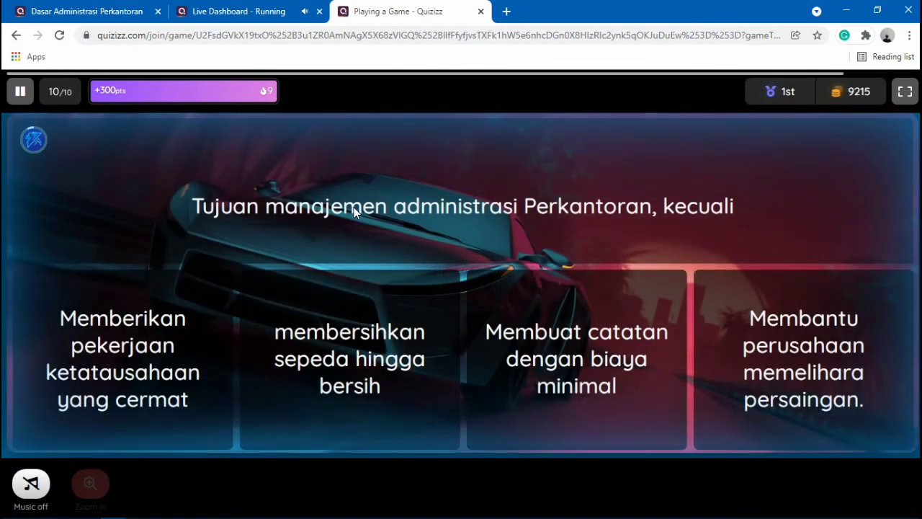
{"action": "left_click", "coordinate": [389, 353]}
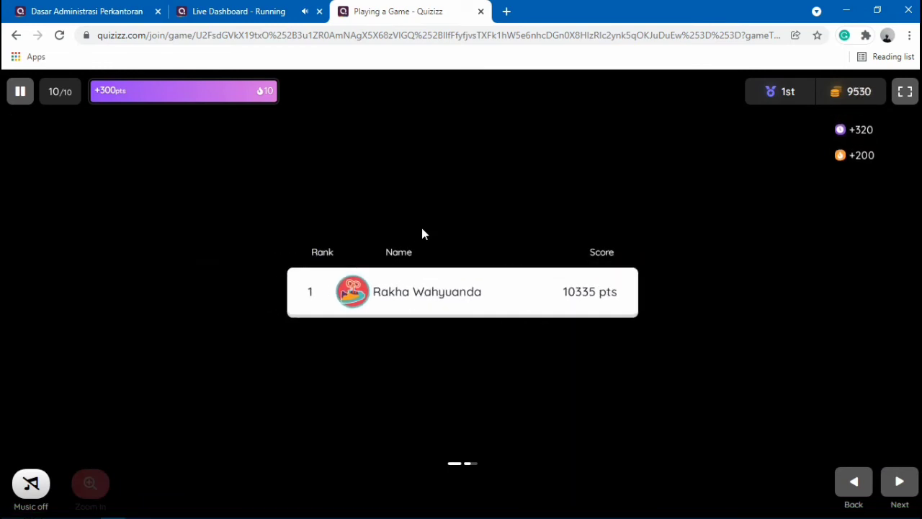
{"action": "left_click", "coordinate": [899, 481]}
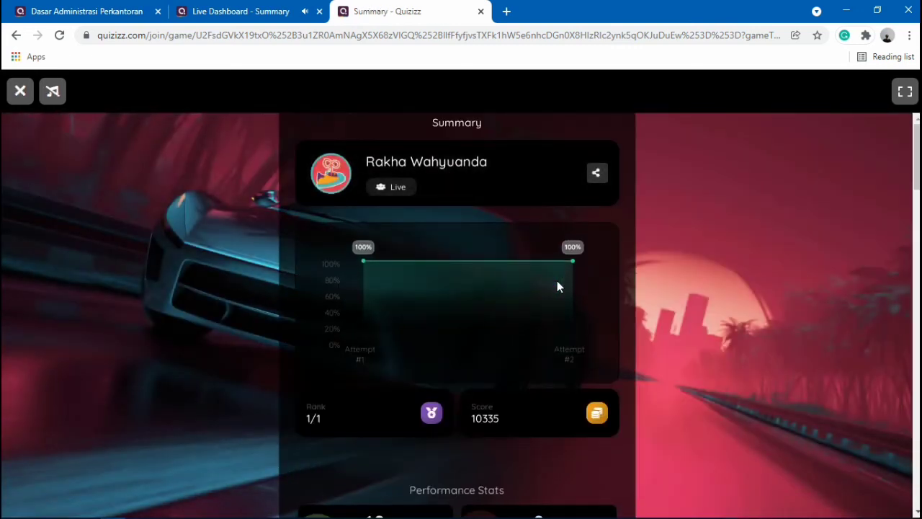
Examine the participant's summary and performance stats, and the quiz highlights and participant overview on the host's dashboard.
{"action": "scroll", "coordinate": [557, 281], "scroll_direction": "down", "scroll_amount": 3}
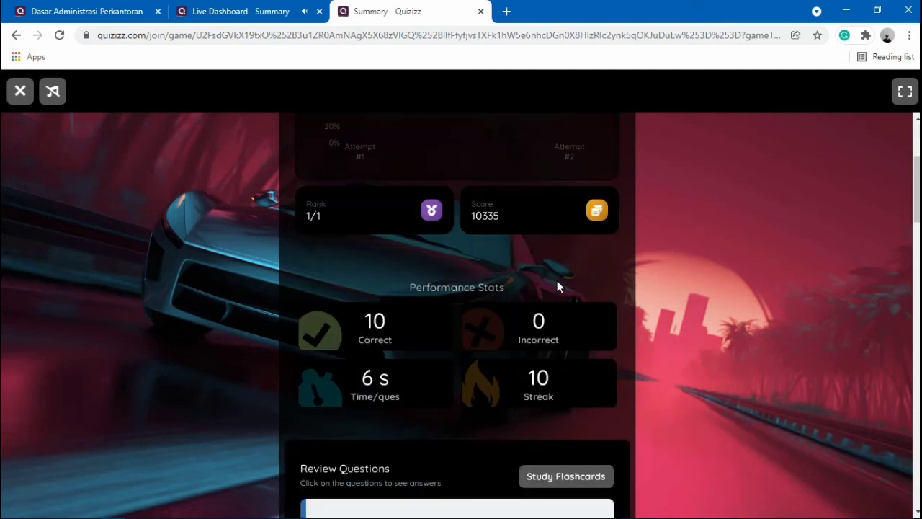
{"action": "left_click", "coordinate": [319, 216]}
{"action": "scroll", "coordinate": [540, 243], "scroll_direction": "down", "scroll_amount": 4}
{"action": "scroll", "coordinate": [543, 249], "scroll_direction": "up", "scroll_amount": 5}
{"action": "scroll", "coordinate": [542, 253], "scroll_direction": "up", "scroll_amount": 3}
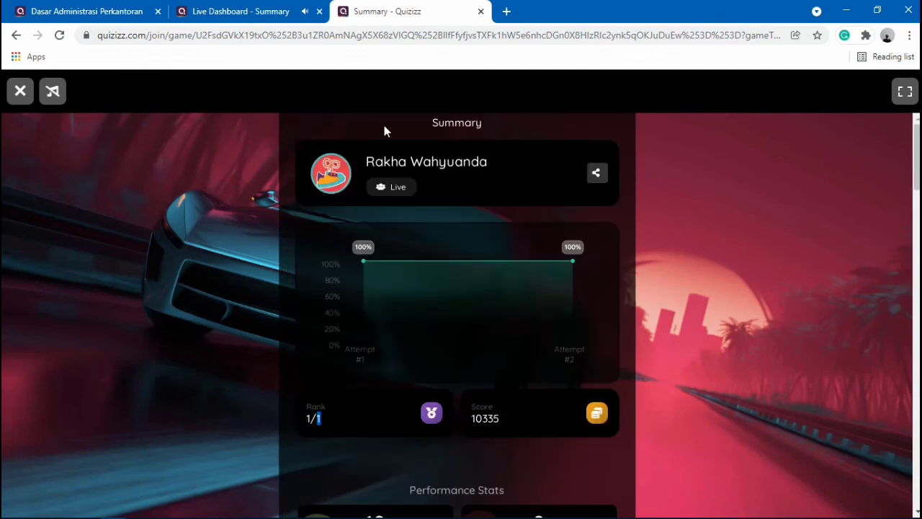
{"action": "left_click", "coordinate": [291, 8]}
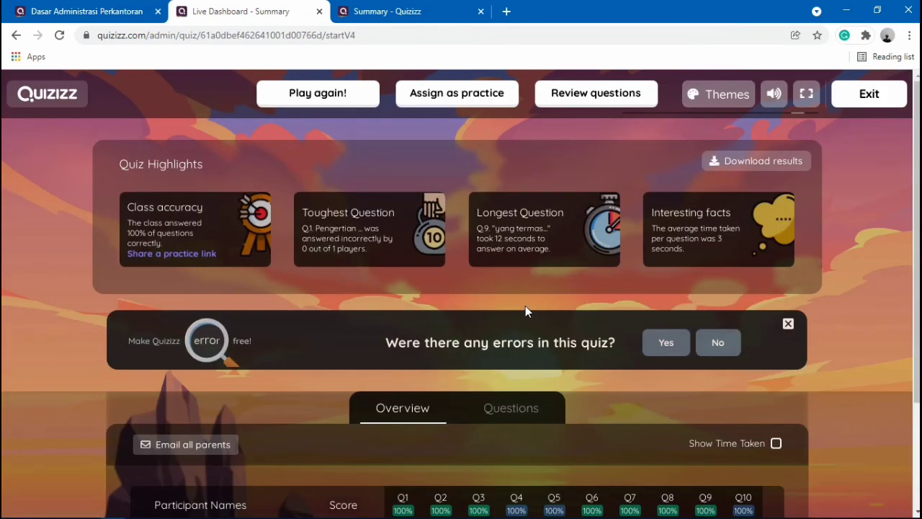
{"action": "scroll", "coordinate": [525, 312], "scroll_direction": "down", "scroll_amount": 2}
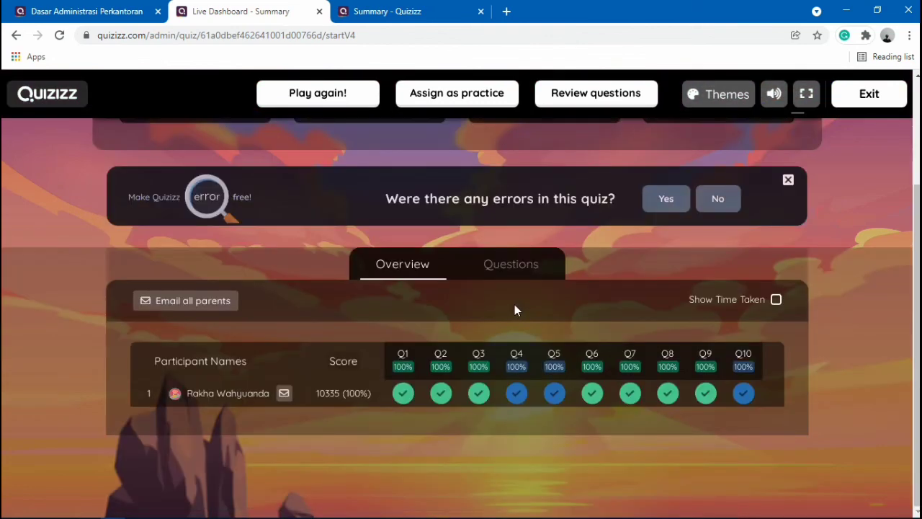
{"action": "scroll", "coordinate": [514, 309], "scroll_direction": "up", "scroll_amount": 2}
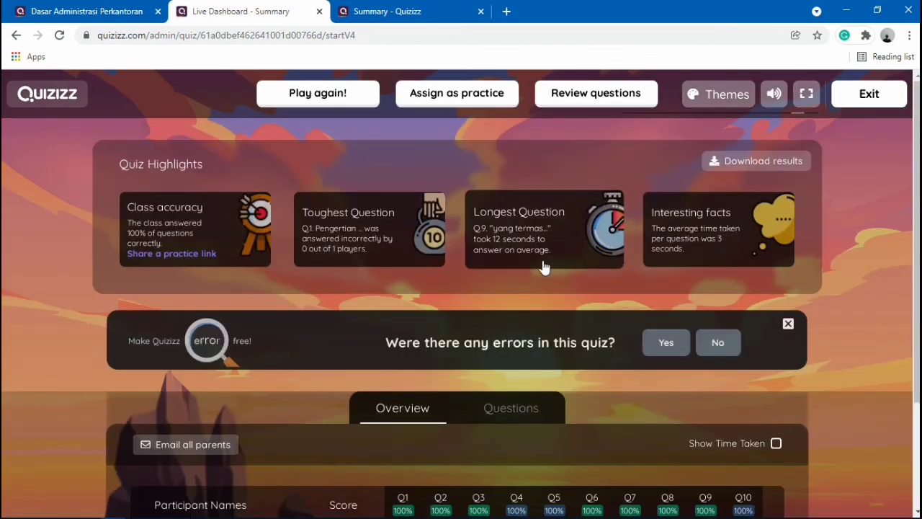
Download the session's results spreadsheet from the host's dashboard, using the manual download link, and dismiss the download notice.
{"action": "left_click", "coordinate": [771, 160]}
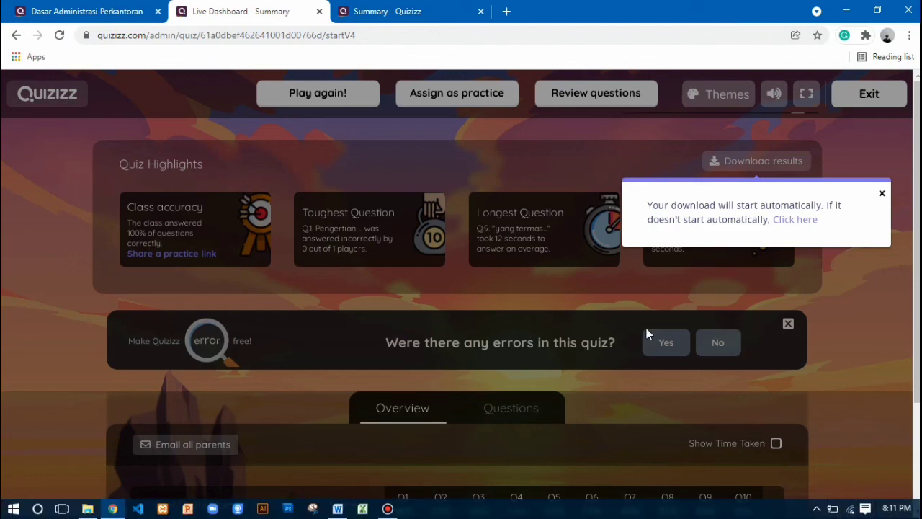
{"action": "left_click", "coordinate": [406, 10]}
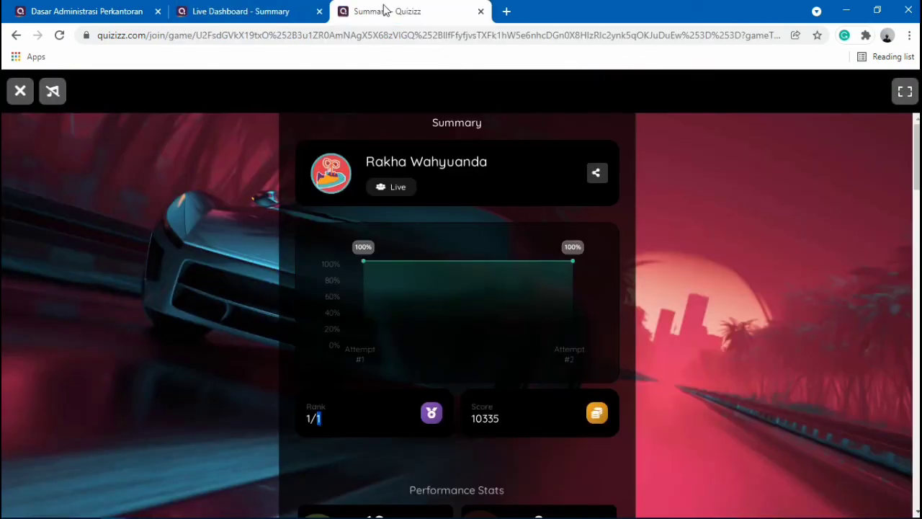
{"action": "left_click", "coordinate": [303, 9]}
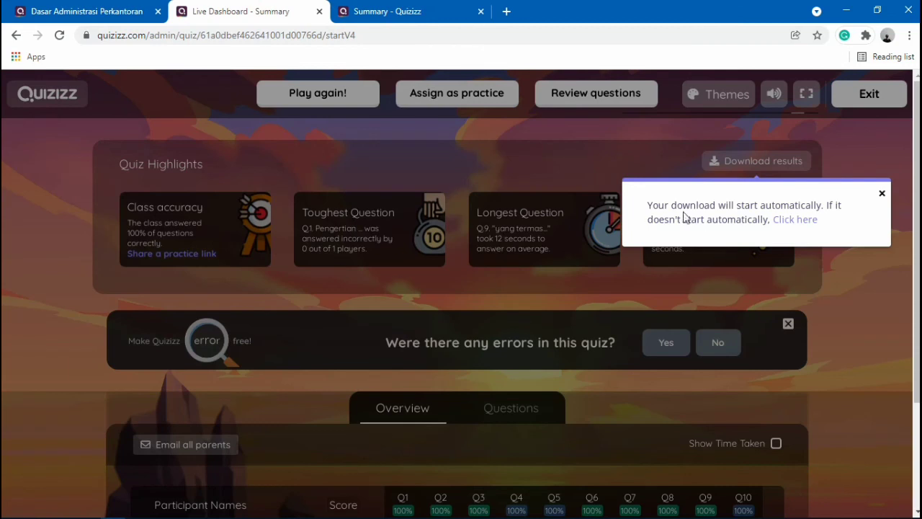
{"action": "left_click", "coordinate": [801, 221]}
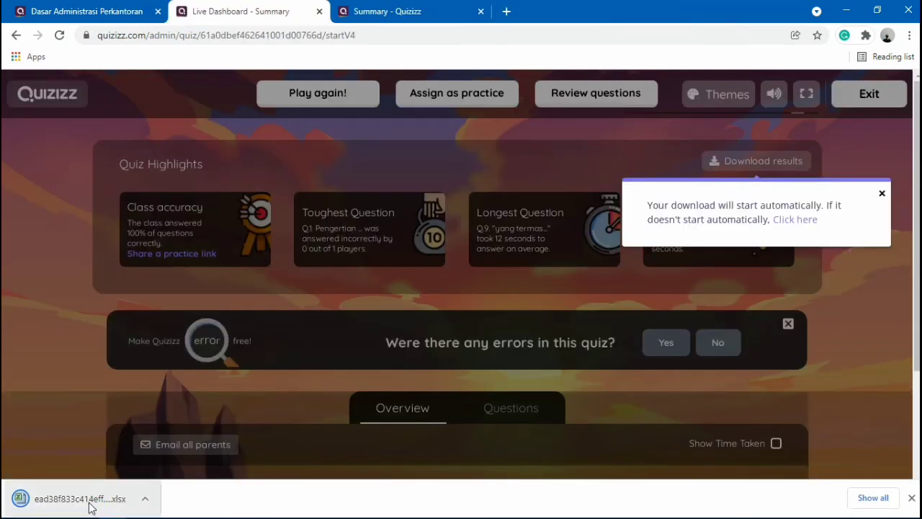
{"action": "left_click", "coordinate": [145, 499]}
{"action": "left_click", "coordinate": [144, 500]}
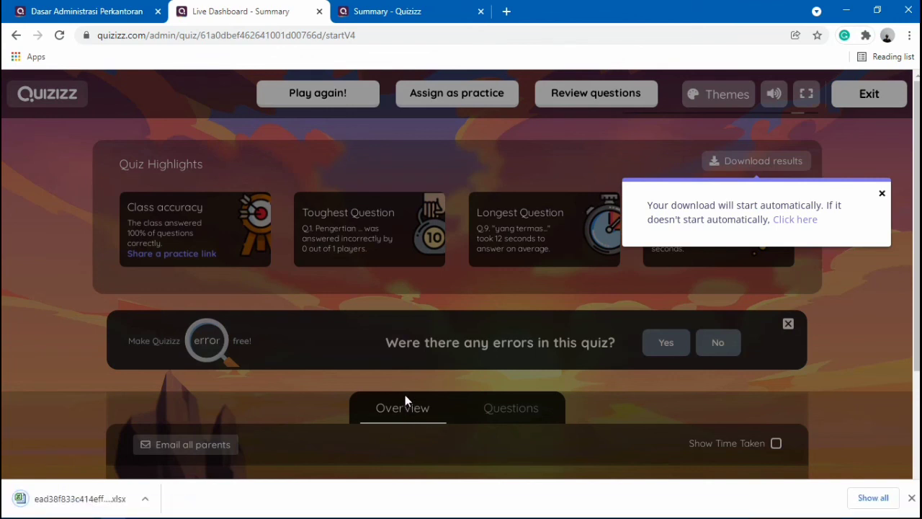
{"action": "left_click", "coordinate": [882, 193]}
Open the downloaded results in Excel, examine the Overview, Participant Data, Time Data and Quiz Details sheets, and return to the dashboard.
{"action": "left_click", "coordinate": [92, 503]}
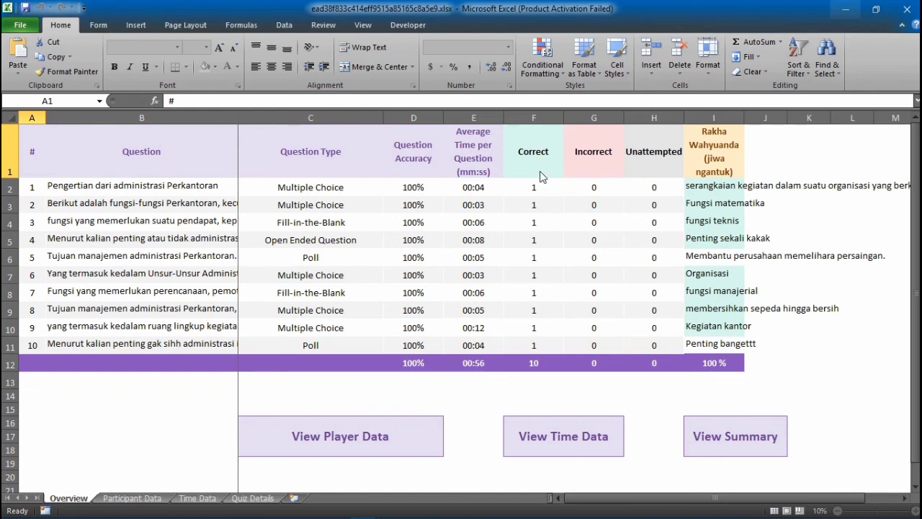
{"action": "left_click", "coordinate": [367, 441]}
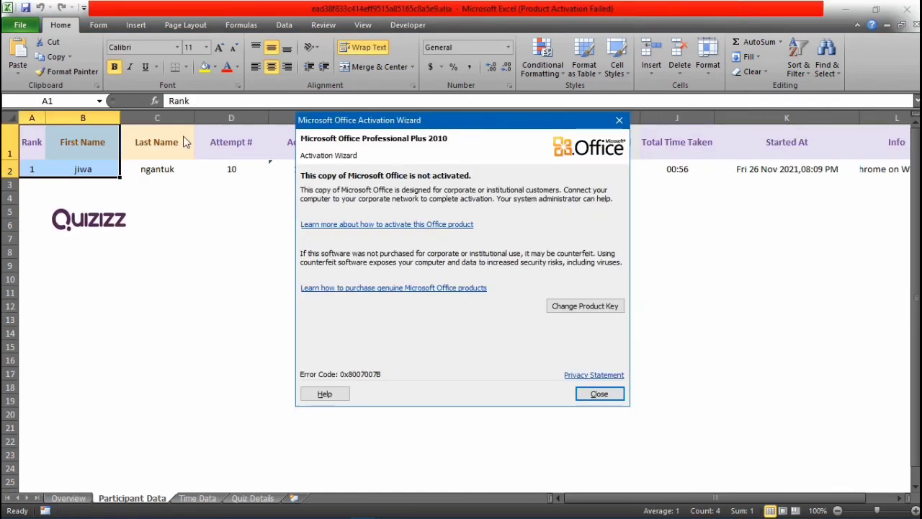
{"action": "left_click", "coordinate": [587, 395]}
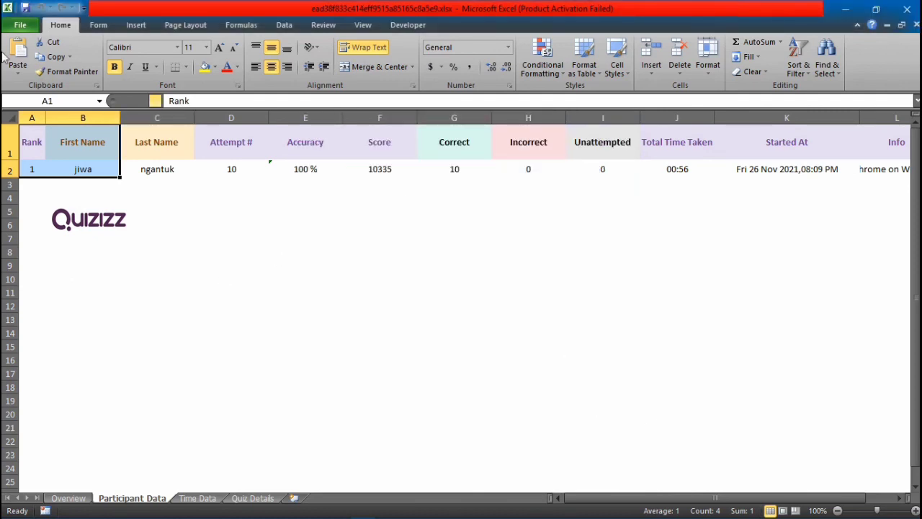
{"action": "left_click", "coordinate": [66, 498]}
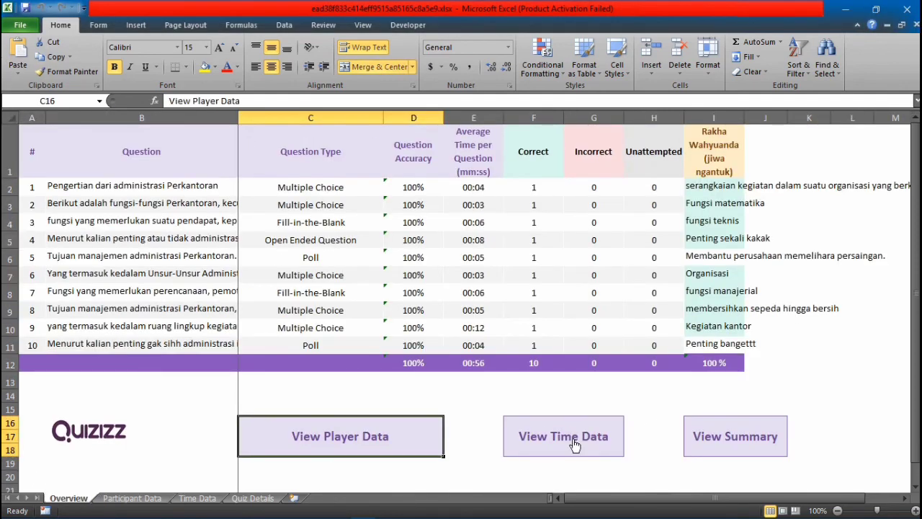
{"action": "left_click", "coordinate": [593, 451]}
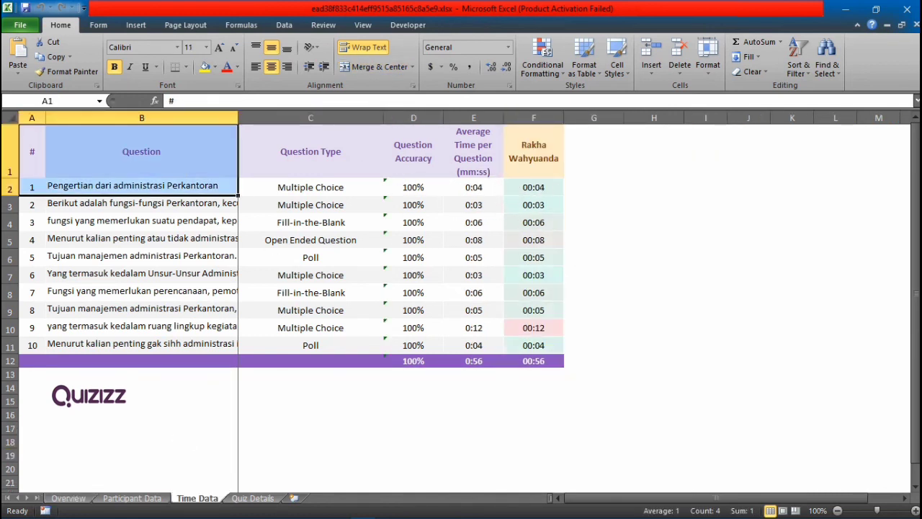
{"action": "left_click", "coordinate": [253, 498]}
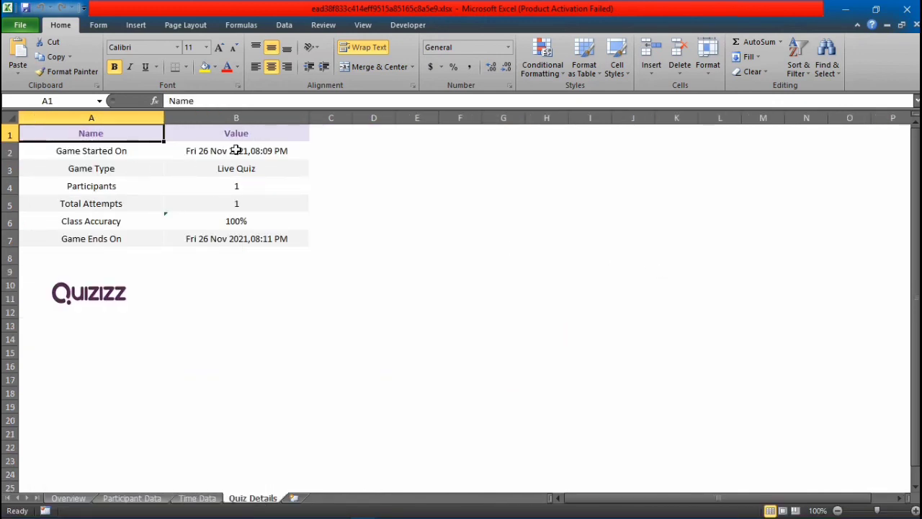
{"action": "left_click", "coordinate": [72, 498]}
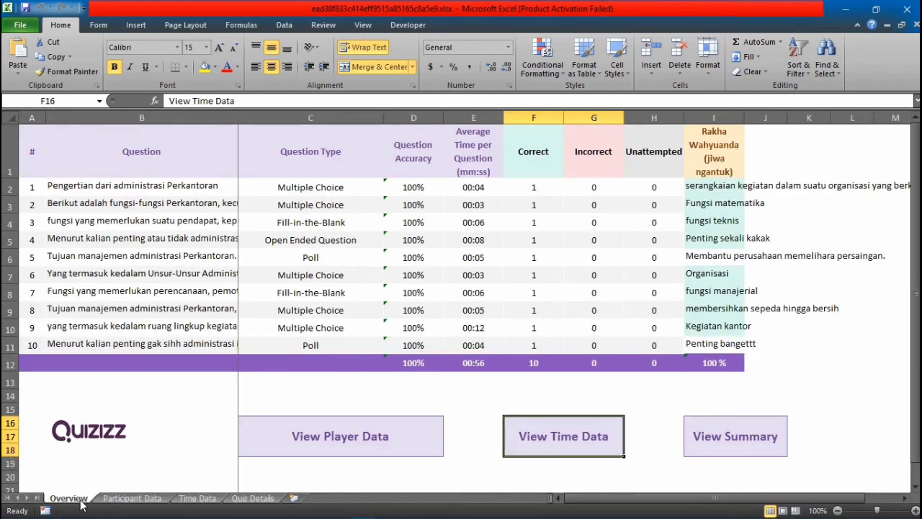
{"action": "left_click", "coordinate": [847, 9]}
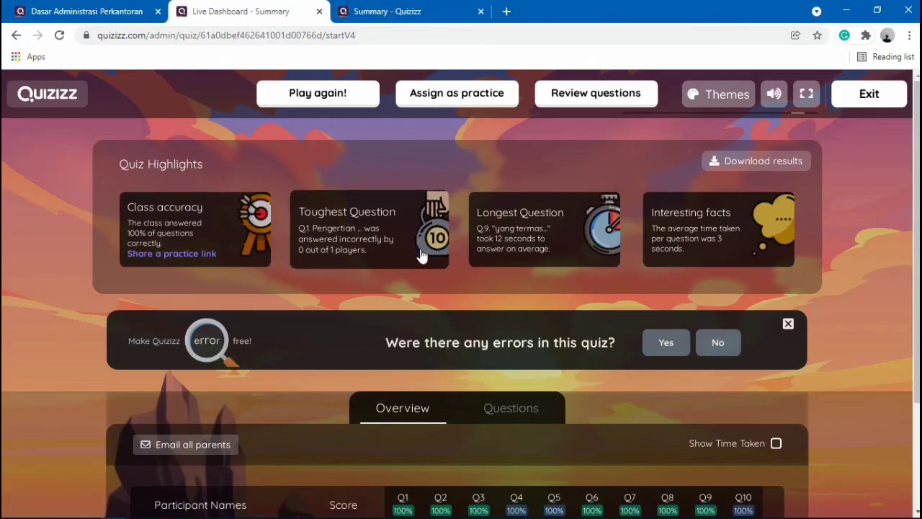